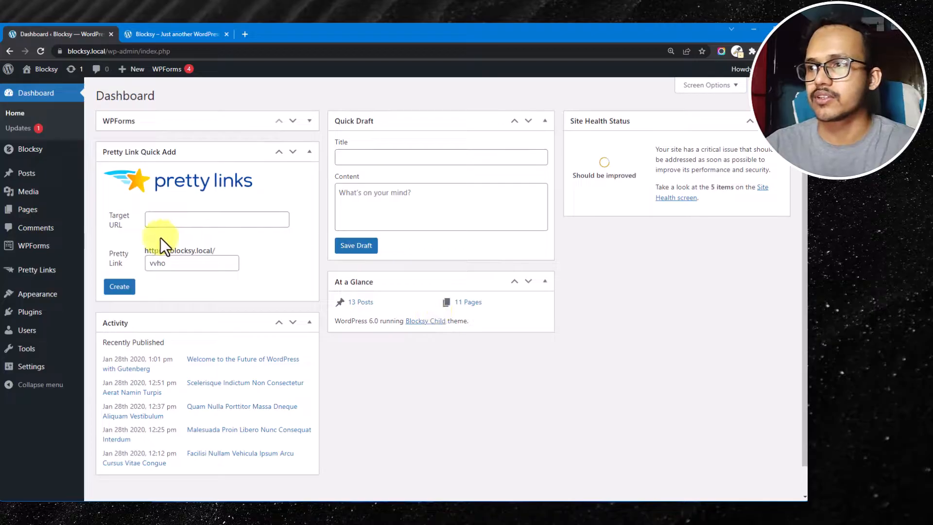
Search the plugin directory for "rankmath" and install the Rank Math SEO plugin.
mouse_move(29, 311)
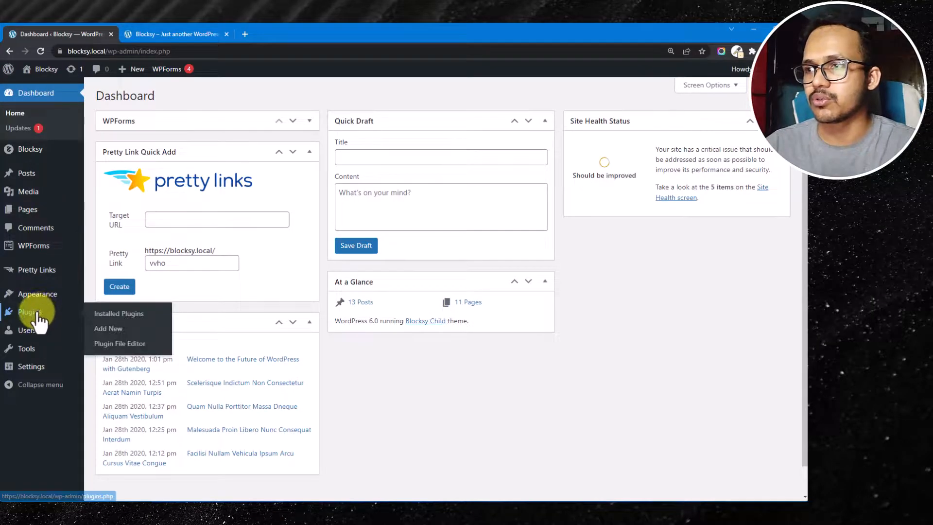
click(116, 330)
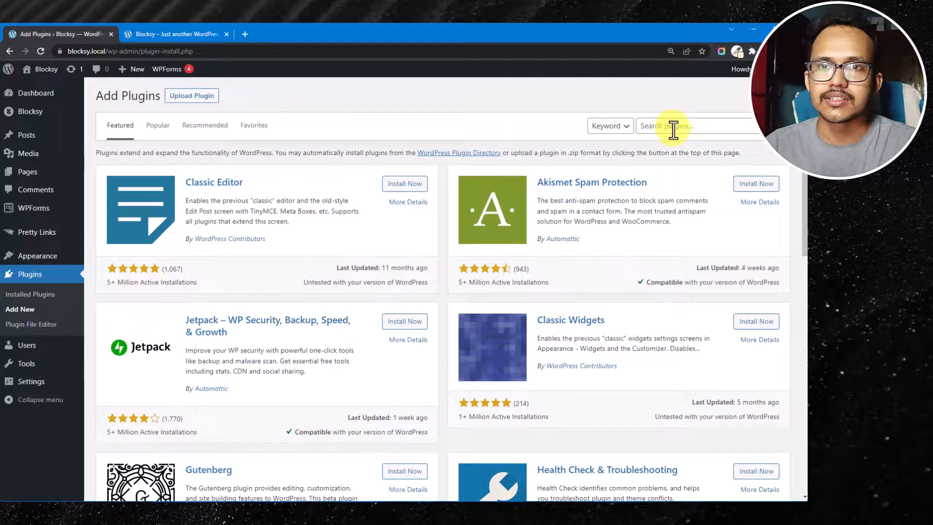
click(674, 127)
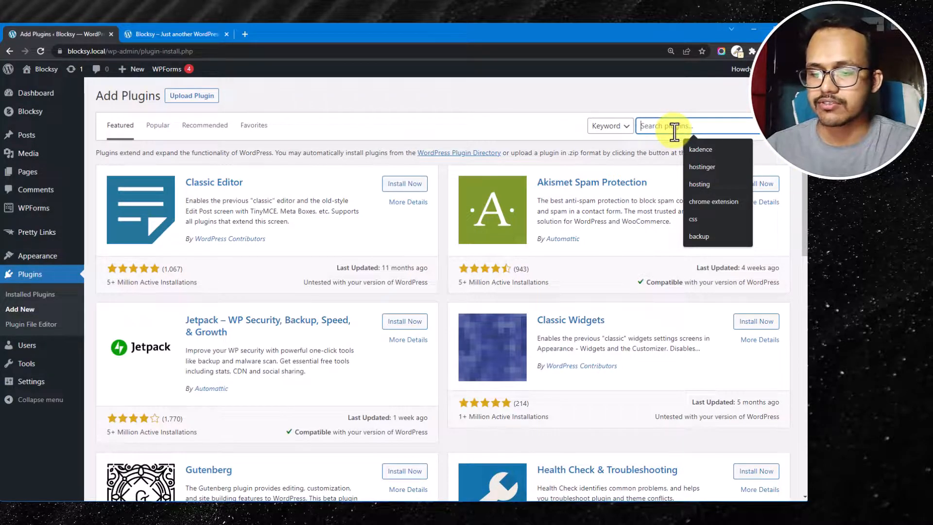
text(rankmath)
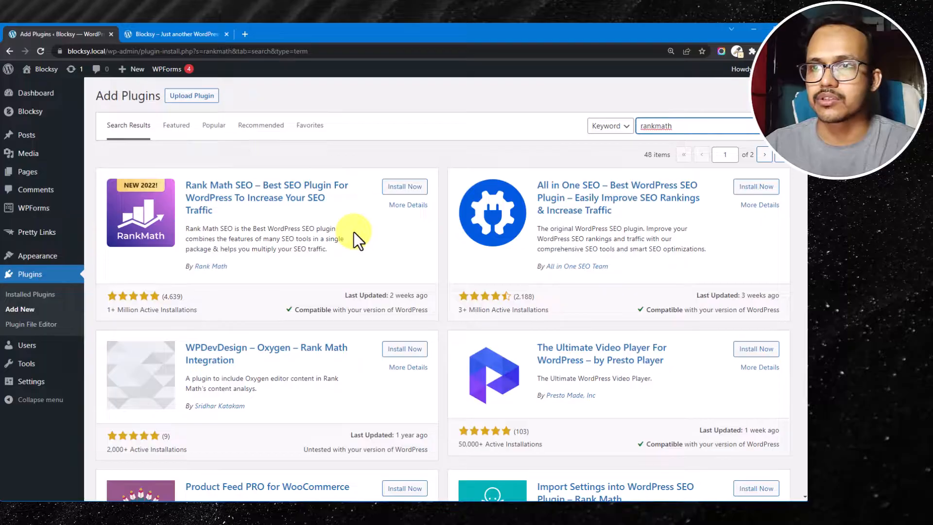
click(400, 187)
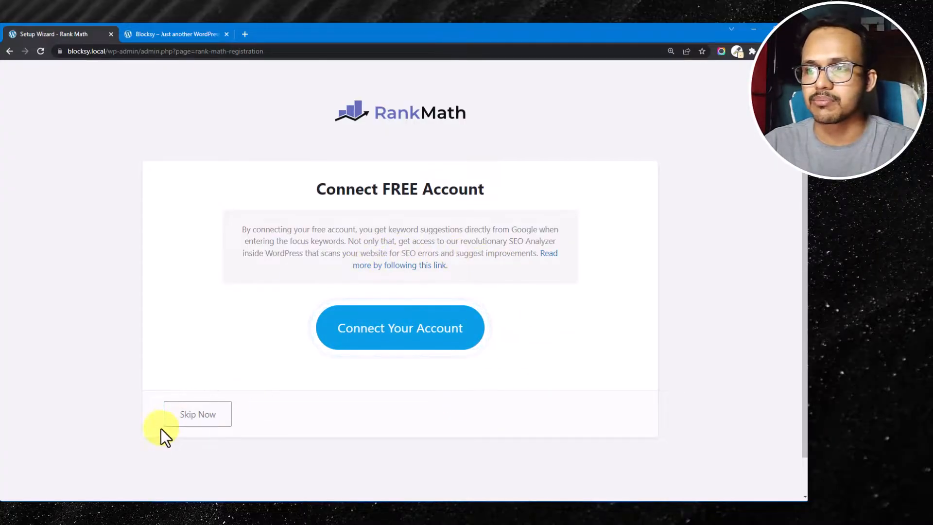
Skip connecting a free Rank Math account and start the setup wizard in Advanced mode.
click(200, 414)
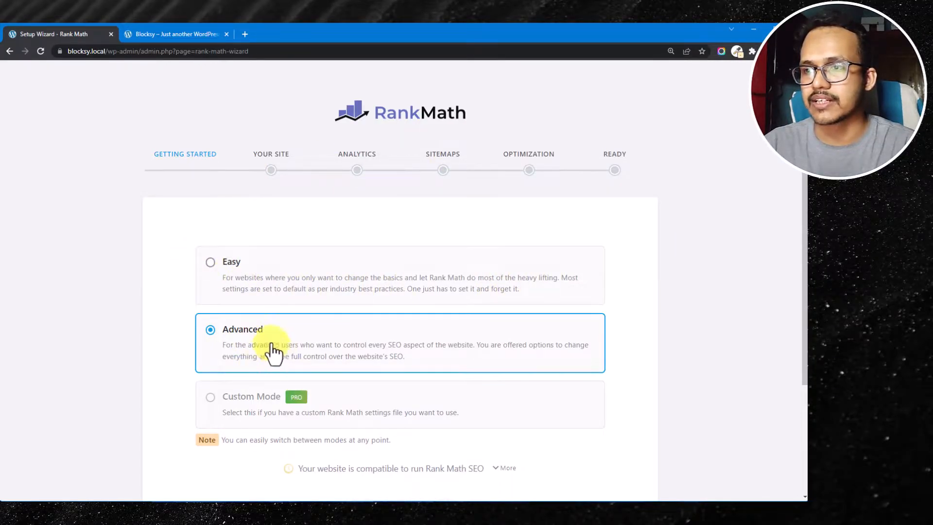
scroll(654, 381, down, 3)
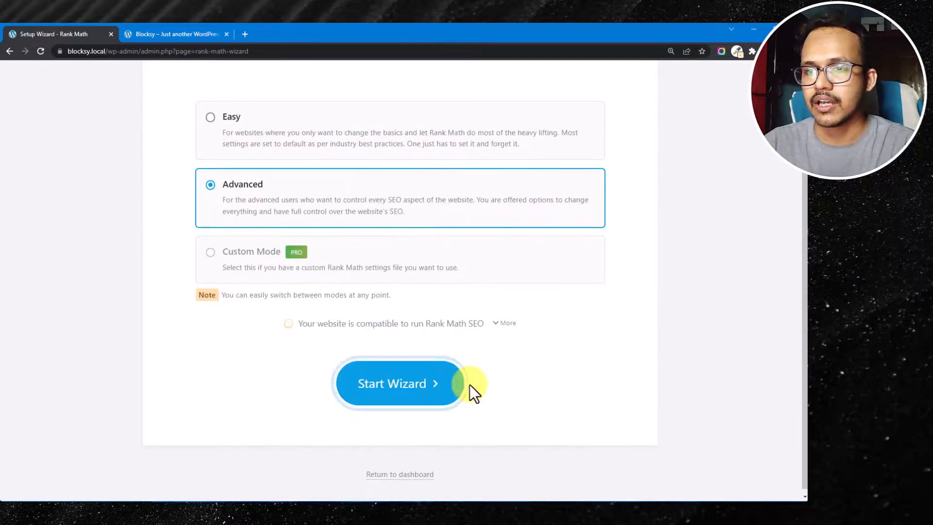
click(396, 386)
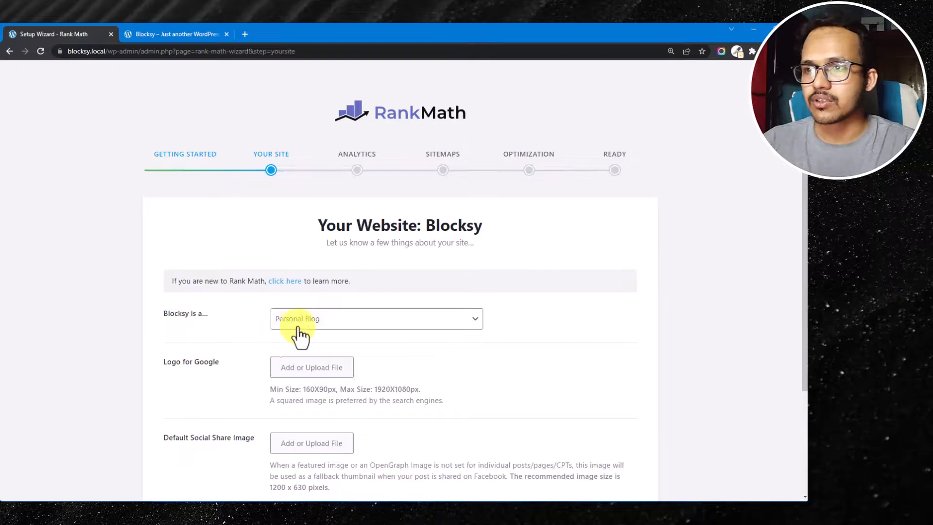
Set the website type to Personal Blog, leave the logo and social share image empty, and save the site details.
scroll(456, 338, down, 1)
click(412, 278)
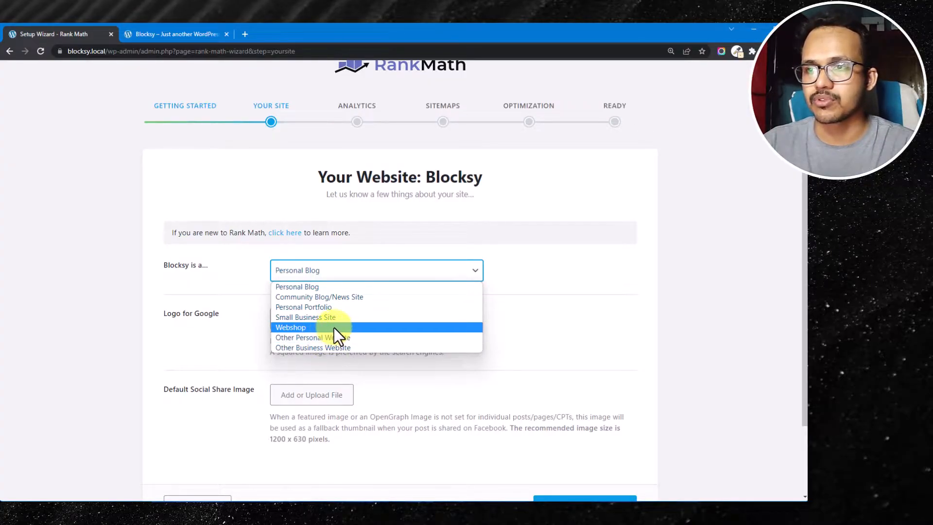
click(369, 287)
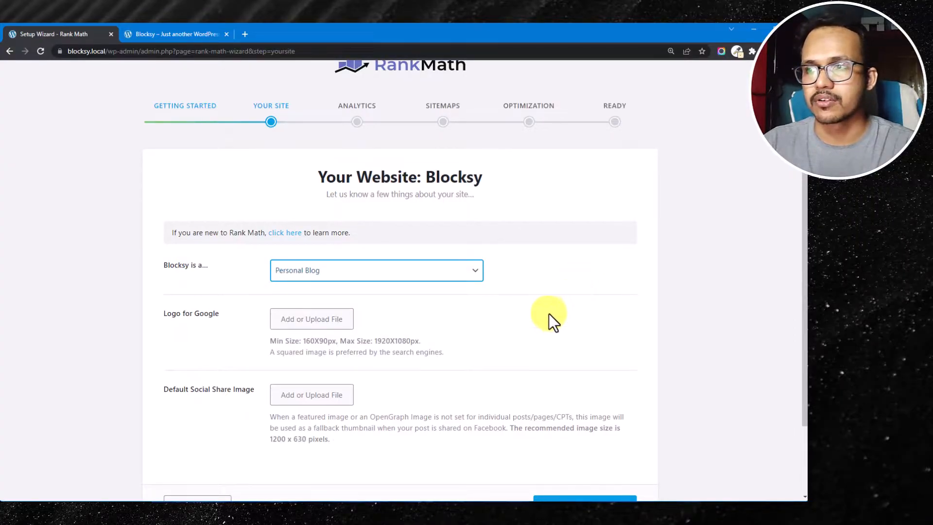
scroll(496, 312, down, 1)
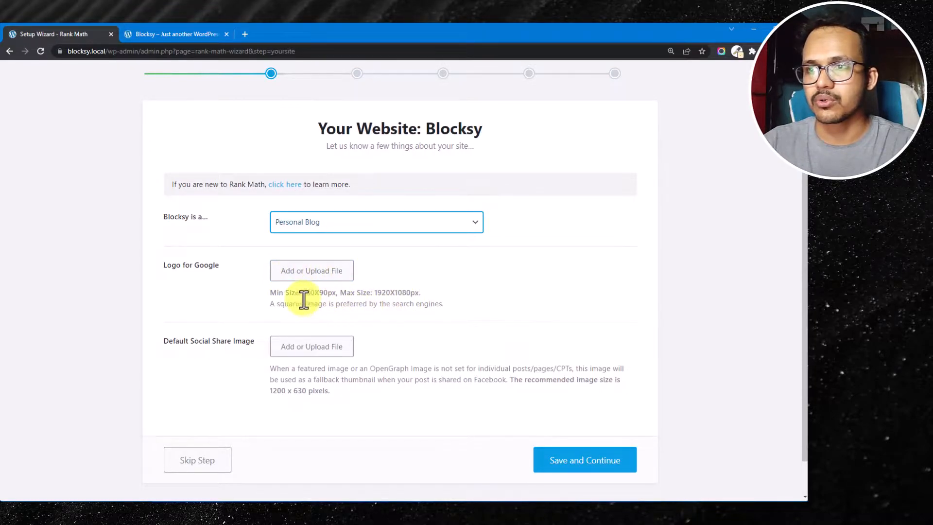
drag(303, 293, 422, 293)
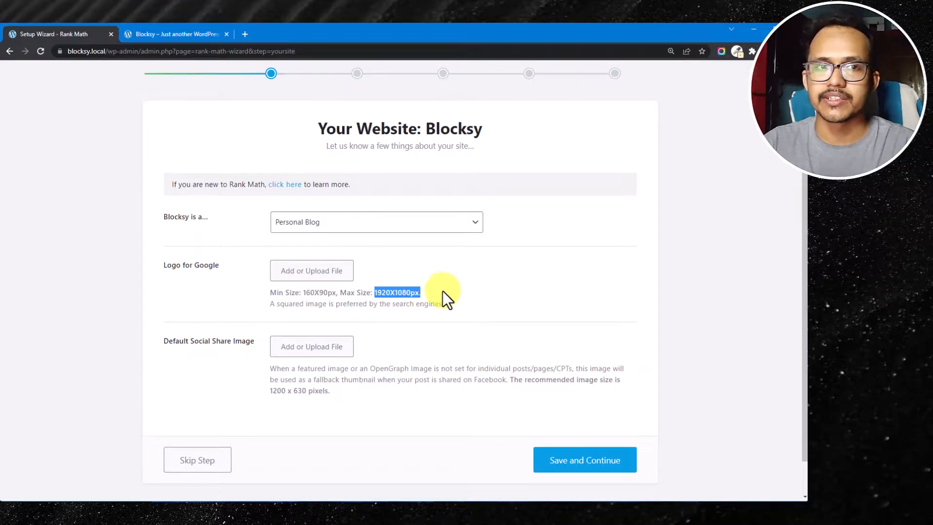
click(362, 331)
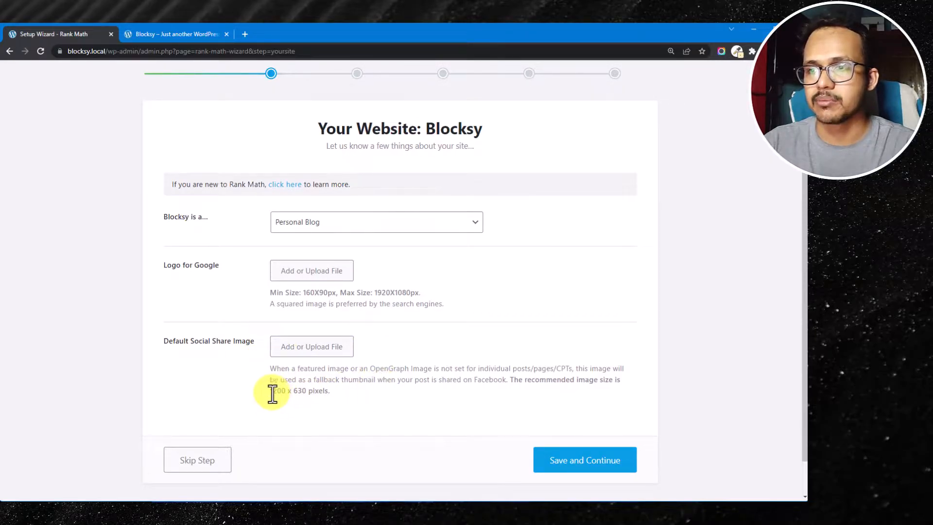
drag(270, 392, 329, 390)
click(343, 395)
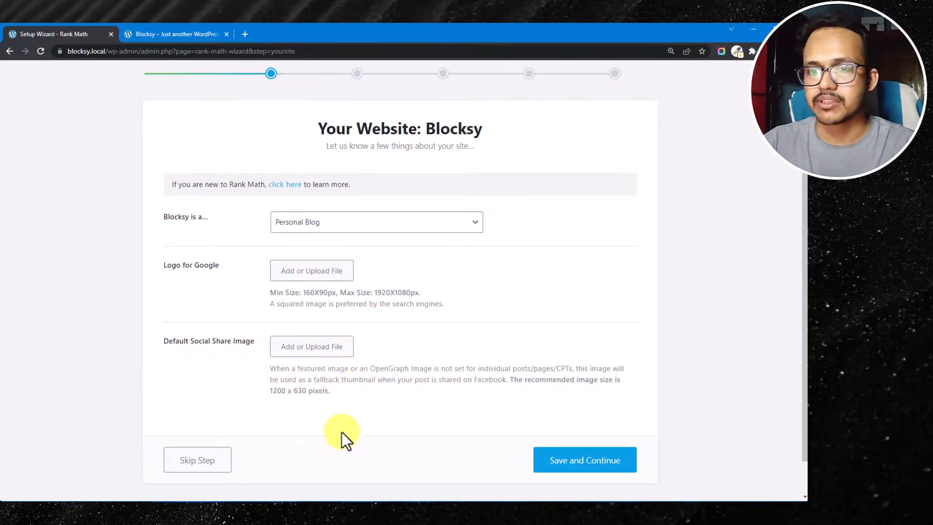
click(582, 465)
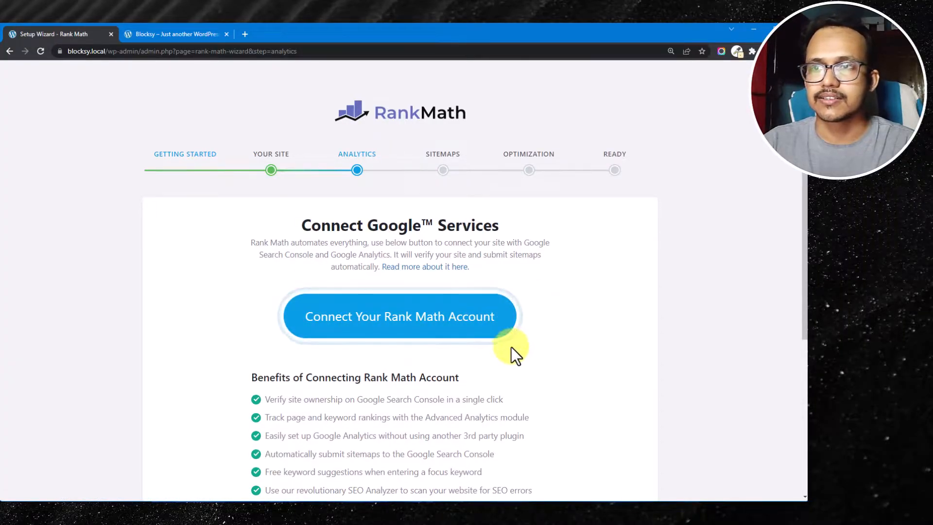
Continue past the Google services page without connecting a Rank Math account.
scroll(533, 375, down, 3)
scroll(556, 345, down, 2)
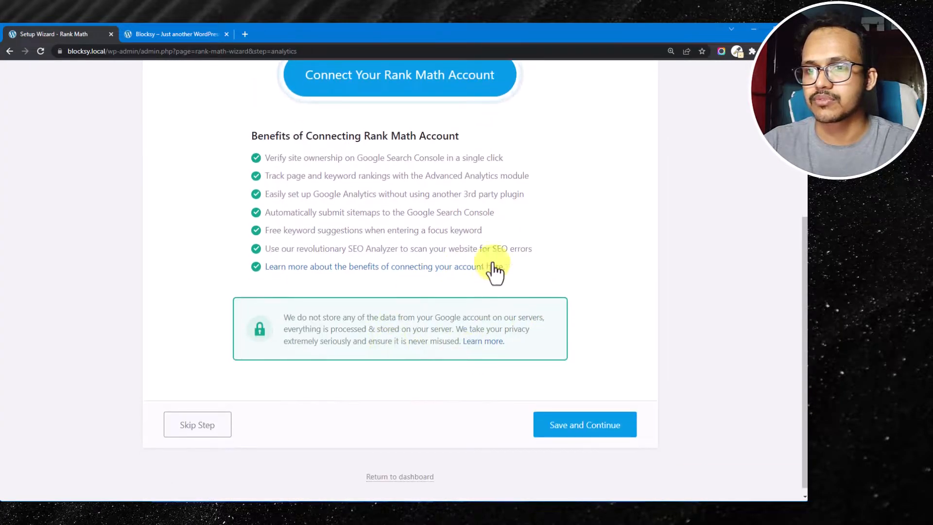
click(593, 424)
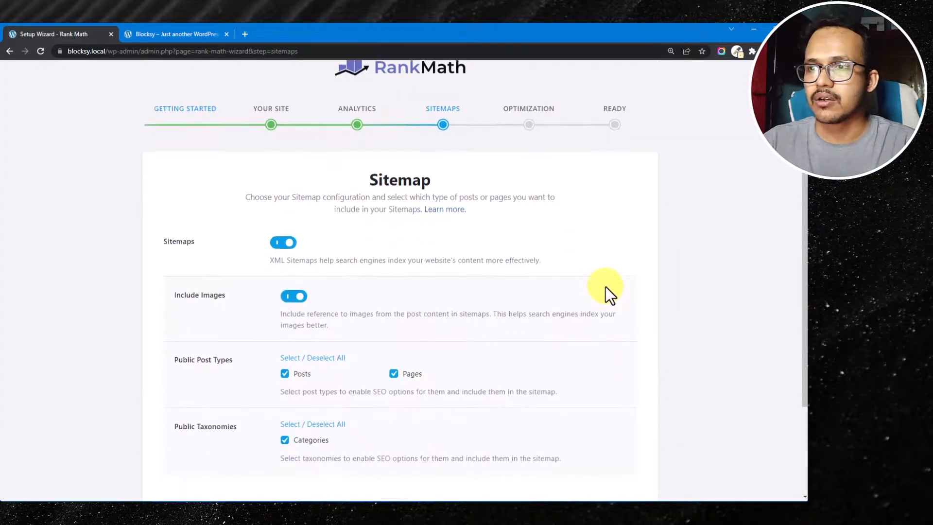
Exclude the Categories taxonomy from the sitemap and save the sitemap configuration.
scroll(606, 287, down, 1)
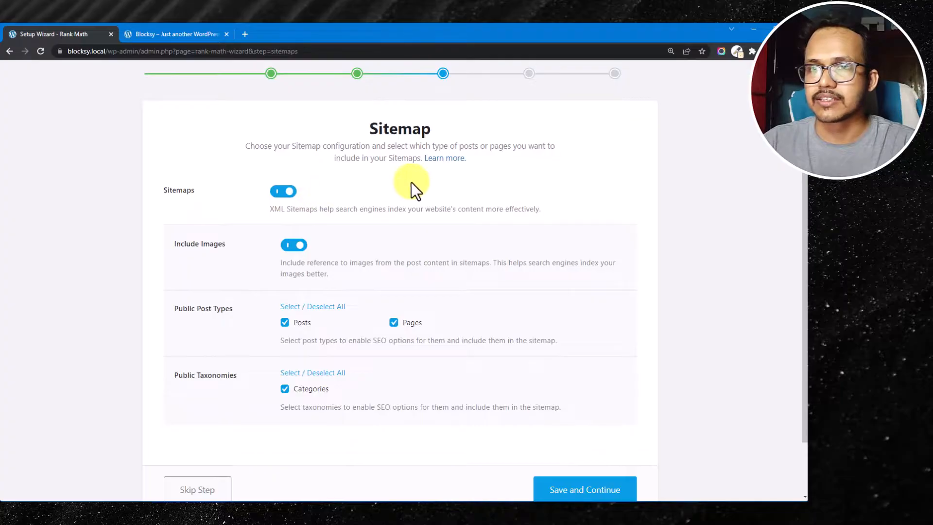
click(293, 236)
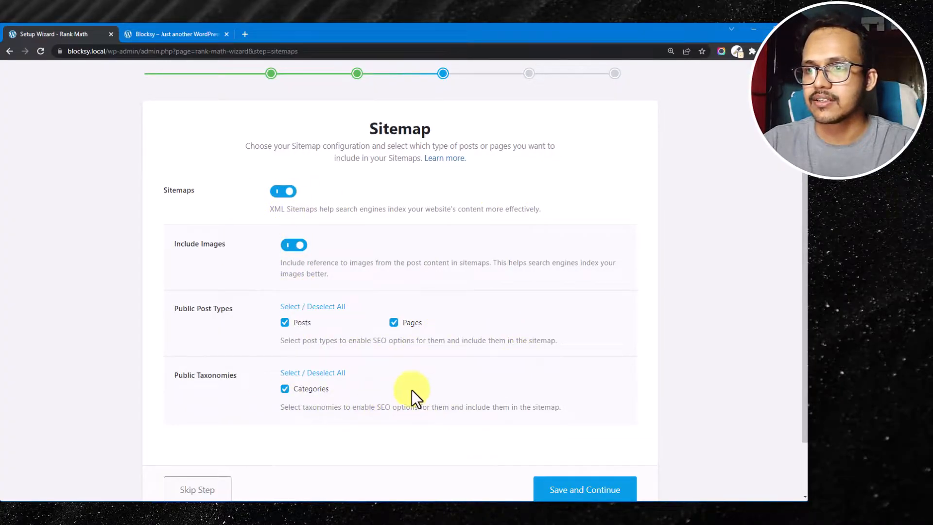
click(285, 390)
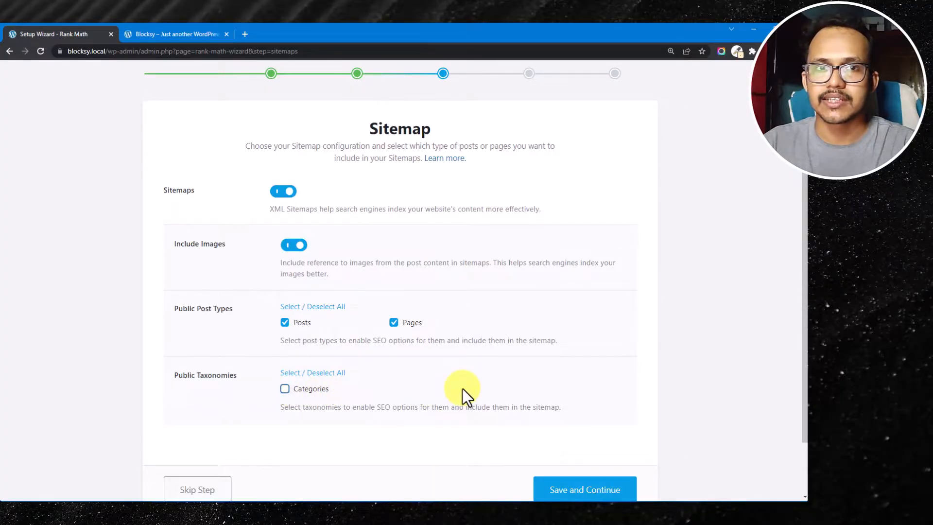
scroll(534, 428, down, 2)
click(590, 423)
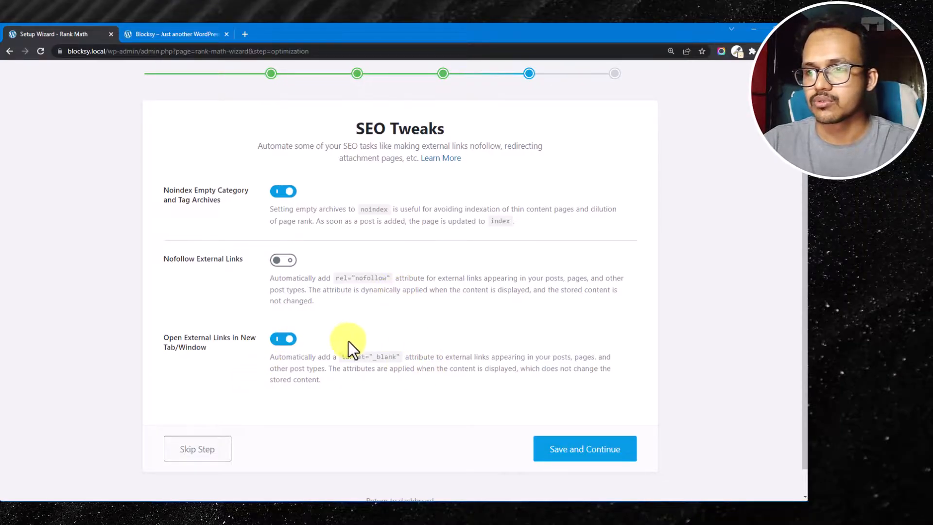
Save the default SEO tweaks and proceed to the wizard's advanced options.
click(584, 454)
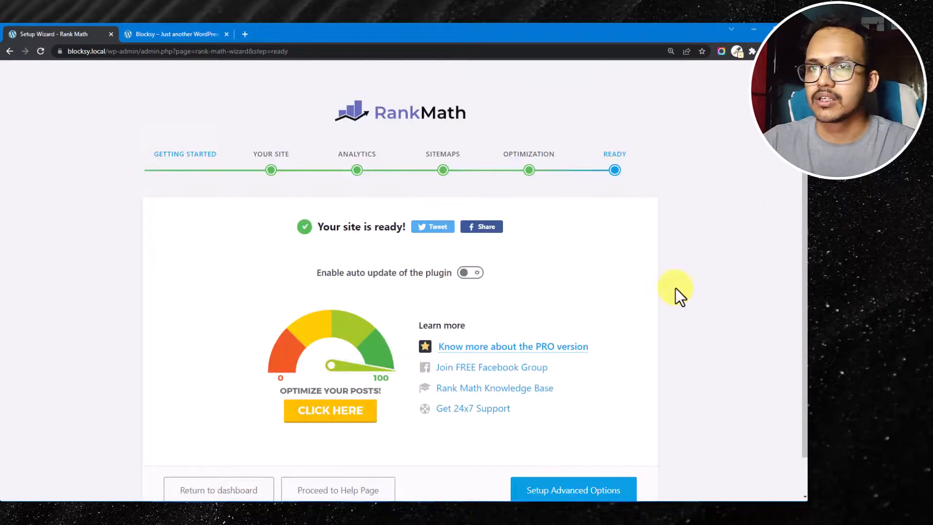
scroll(598, 334, down, 2)
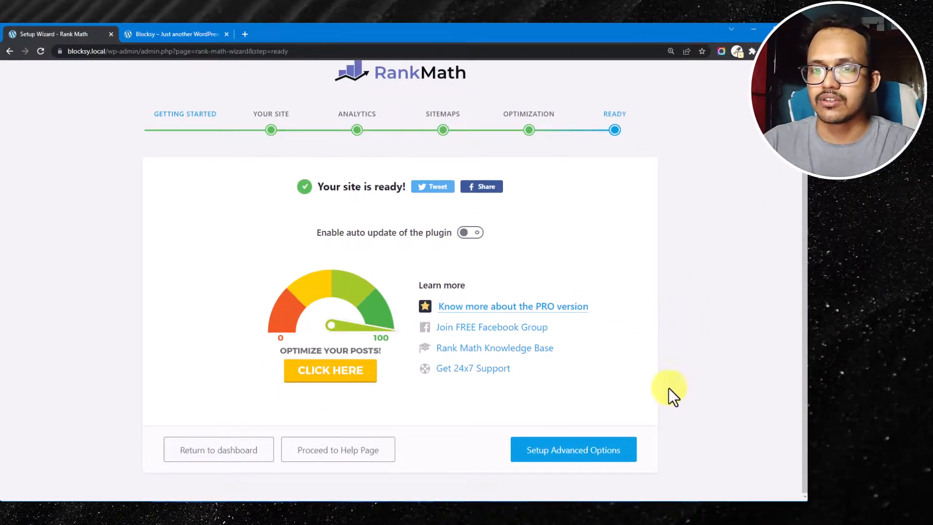
click(566, 457)
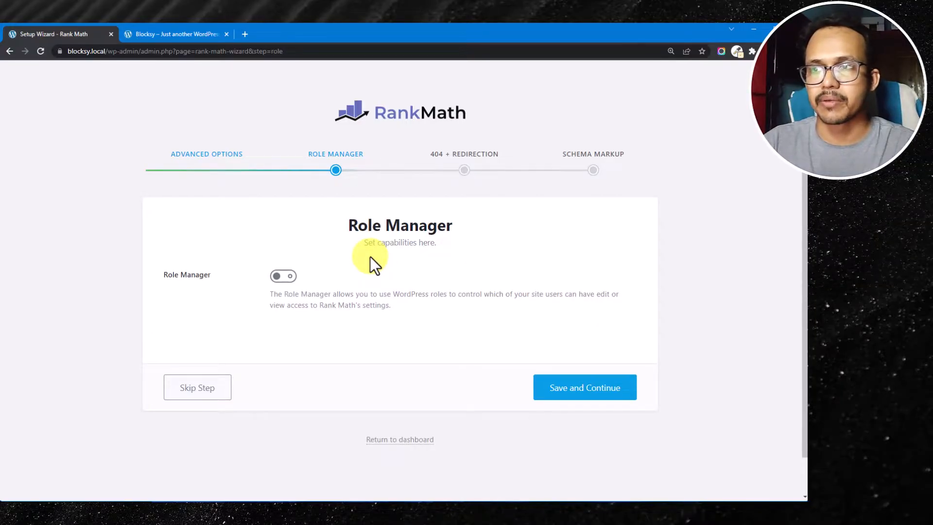
Enable the Role Manager and review the capabilities assigned to the Administrator and Editor roles.
click(282, 276)
scroll(408, 294, down, 4)
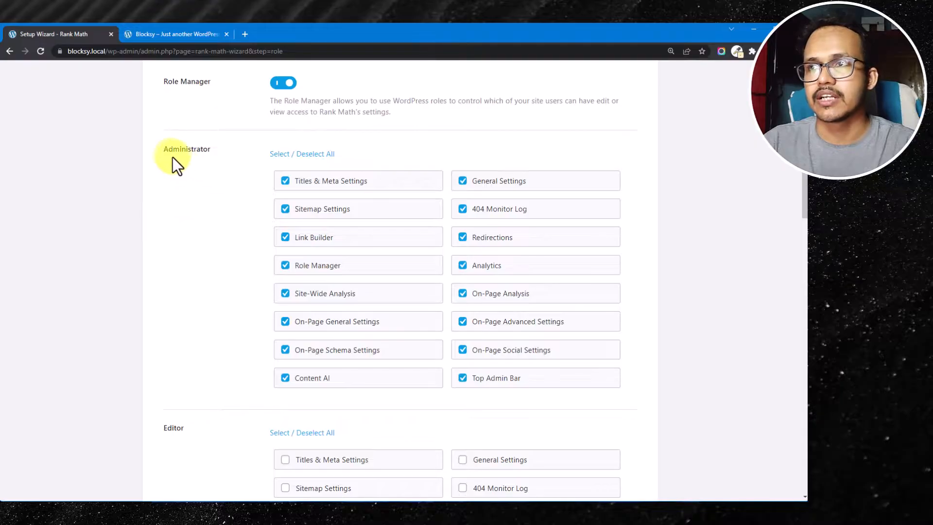
drag(165, 145, 211, 149)
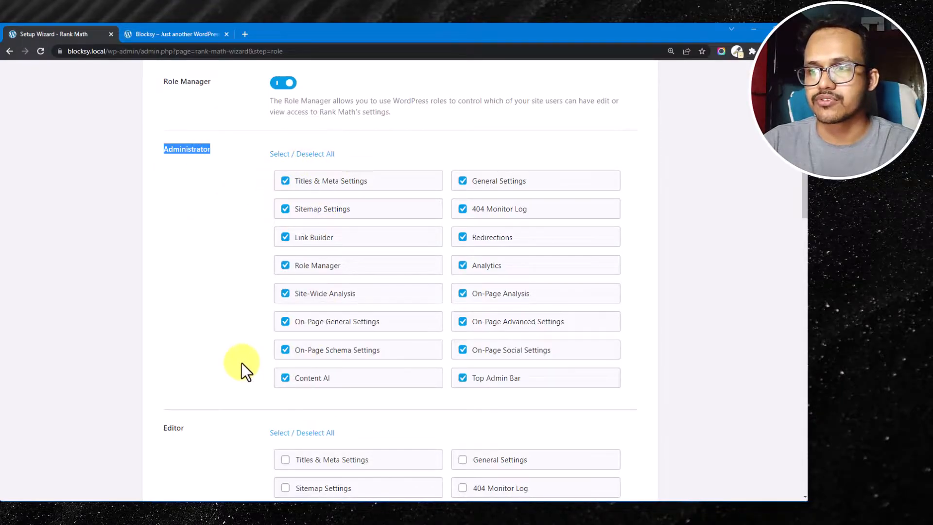
scroll(244, 371, down, 5)
drag(162, 185, 193, 190)
click(203, 199)
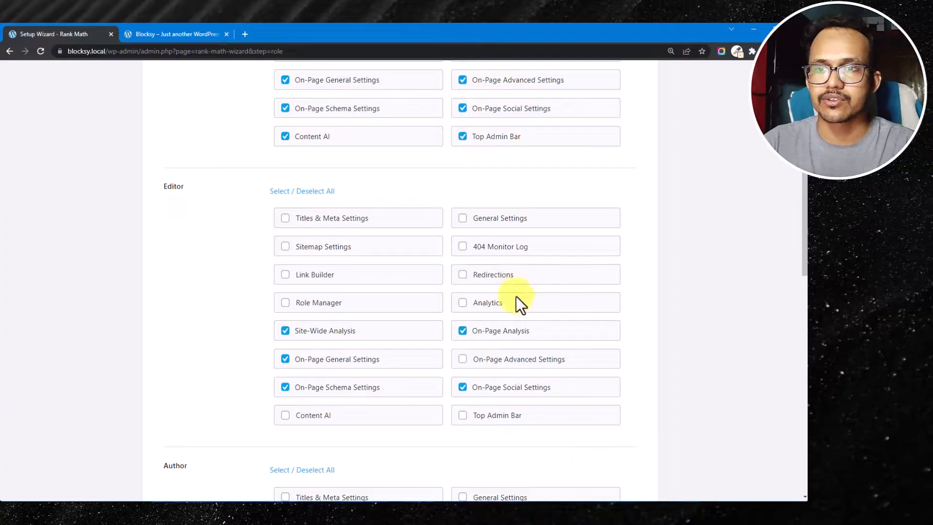
Grant the Editor role the Redirections and Analytics capabilities, and withdraw both again.
click(466, 277)
click(467, 304)
click(466, 276)
click(479, 304)
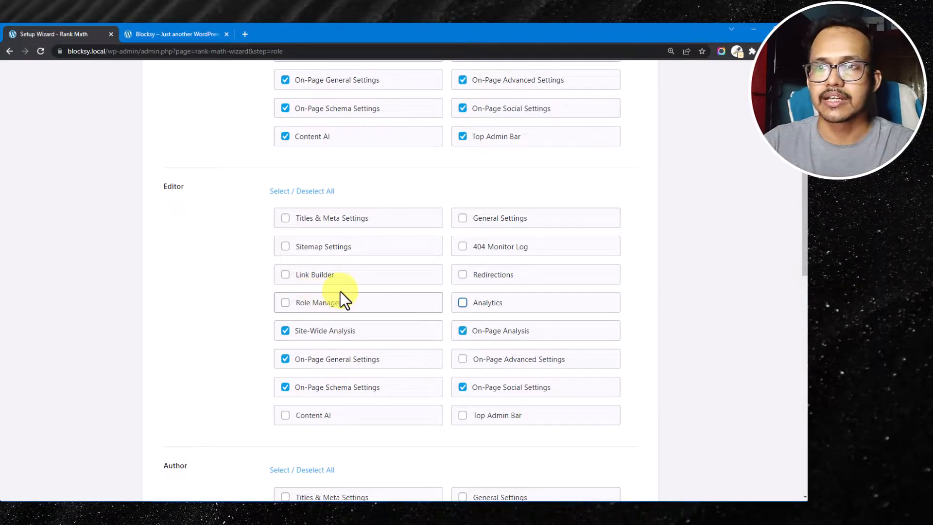
Review the Author, Contributor and Subscriber capabilities, and switch the Role Manager back off.
scroll(652, 389, down, 3)
scroll(658, 364, down, 6)
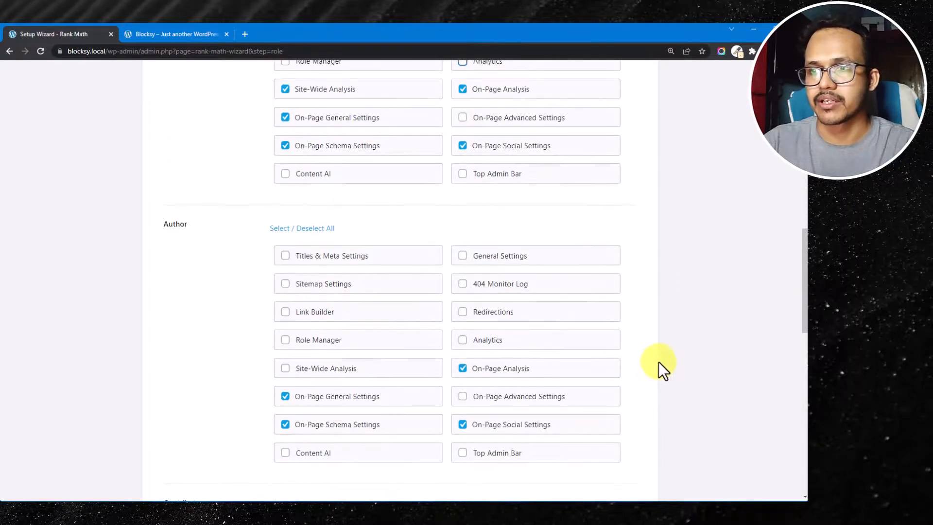
scroll(660, 355, up, 3)
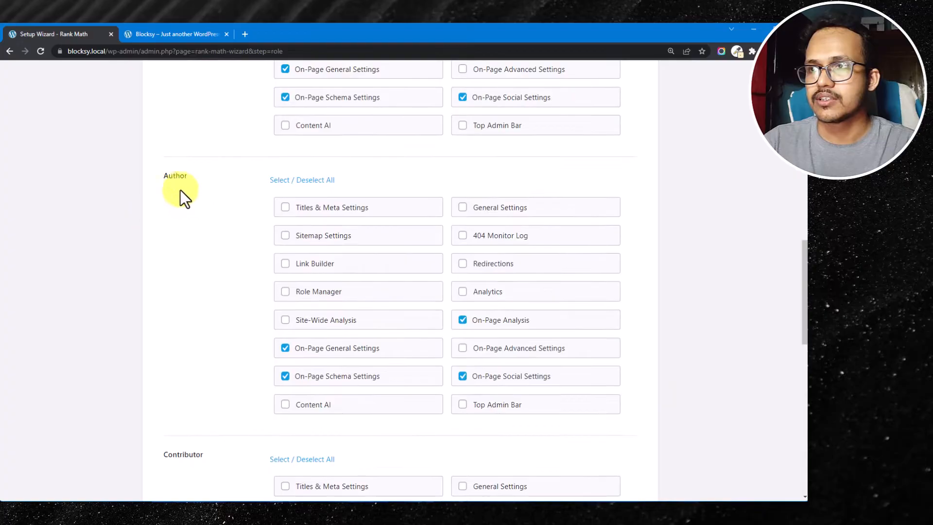
drag(155, 170, 200, 175)
scroll(172, 321, down, 4)
drag(163, 262, 218, 313)
scroll(230, 304, down, 5)
scroll(224, 311, up, 8)
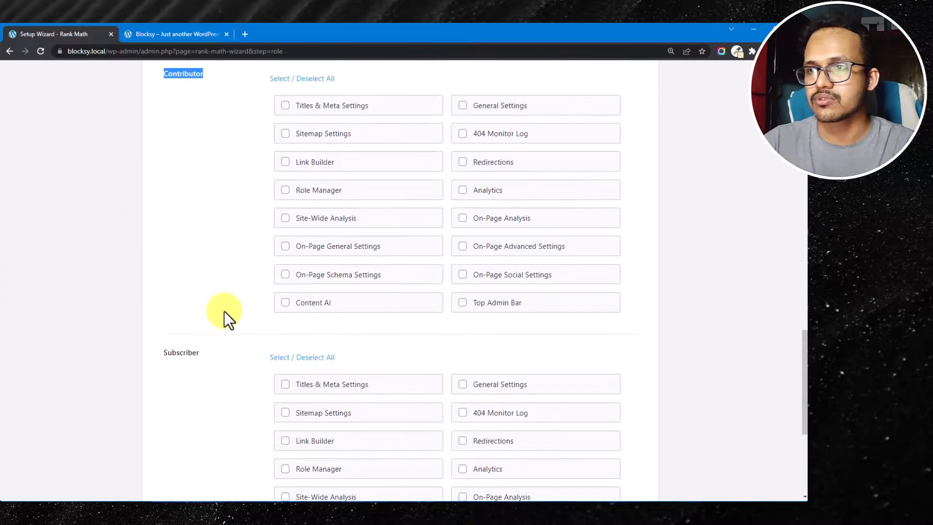
scroll(225, 307, up, 15)
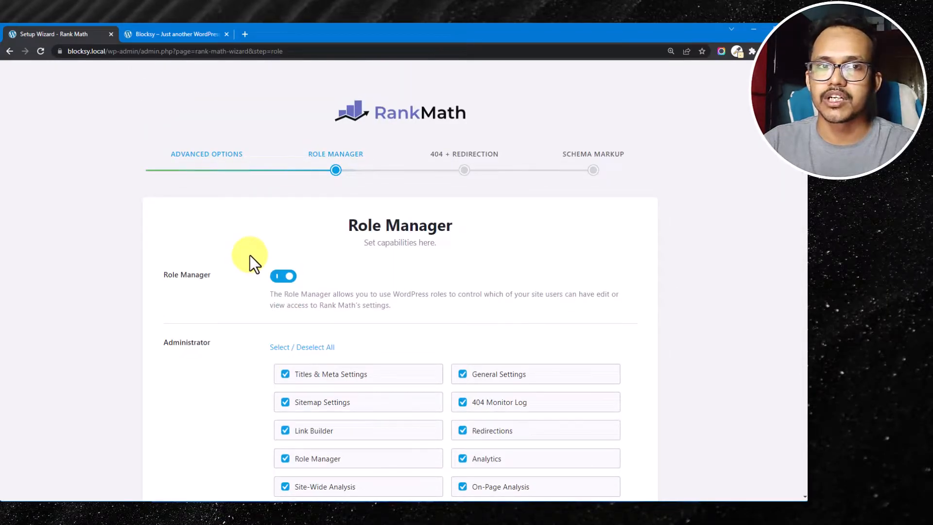
click(277, 276)
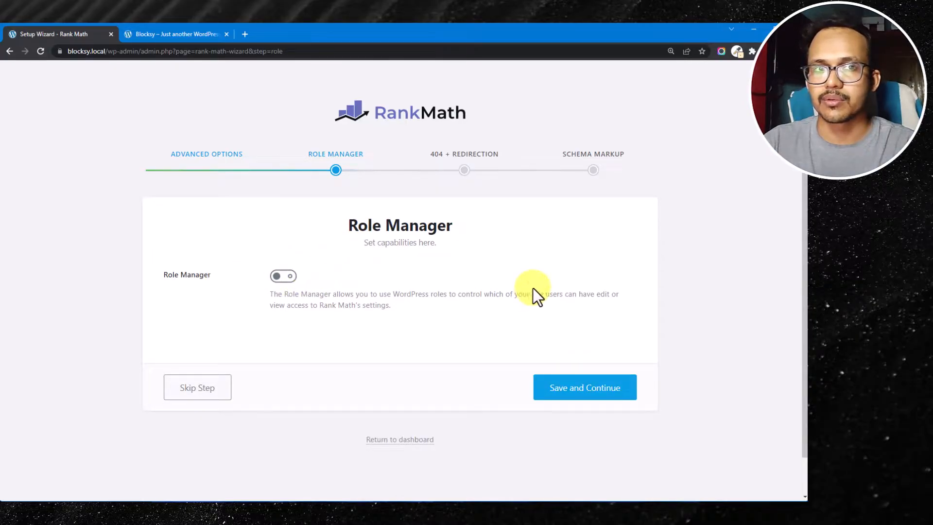
Save the Role Manager page and continue to the 404 Monitor and Redirections settings.
click(592, 387)
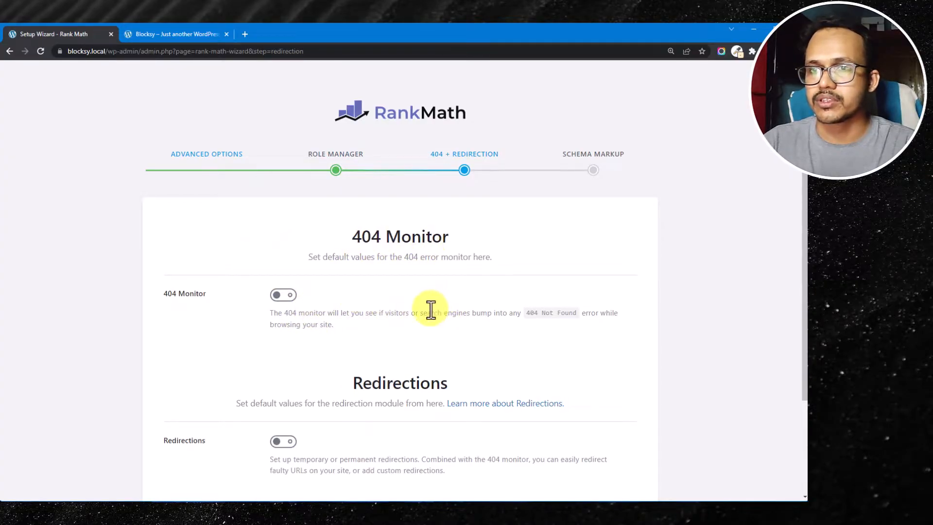
scroll(440, 277, down, 2)
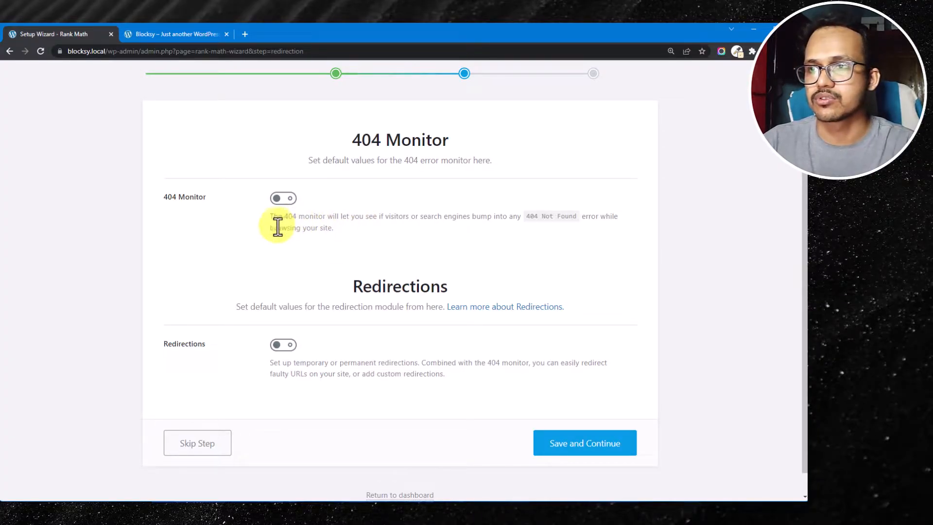
Enable the 404 Monitor and Redirections, and save the page to continue to the Schema Markup settings.
click(294, 200)
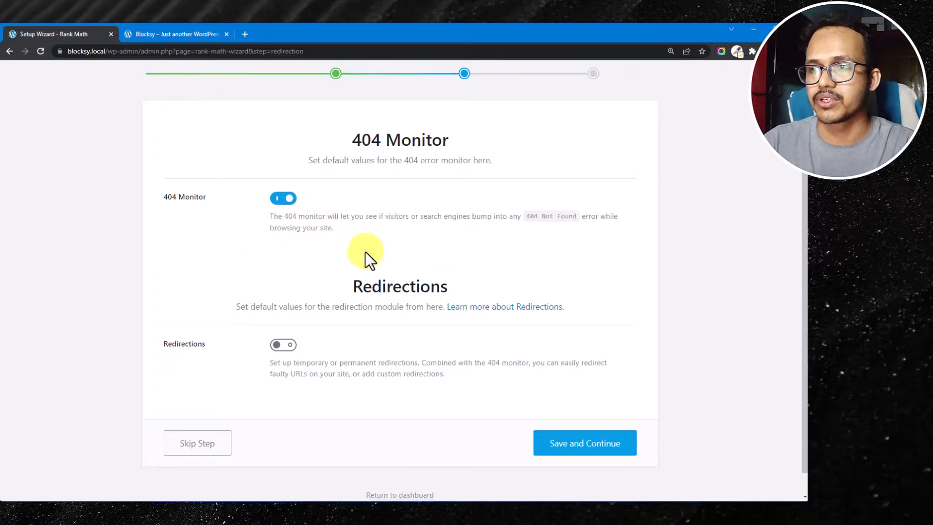
scroll(340, 323, down, 1)
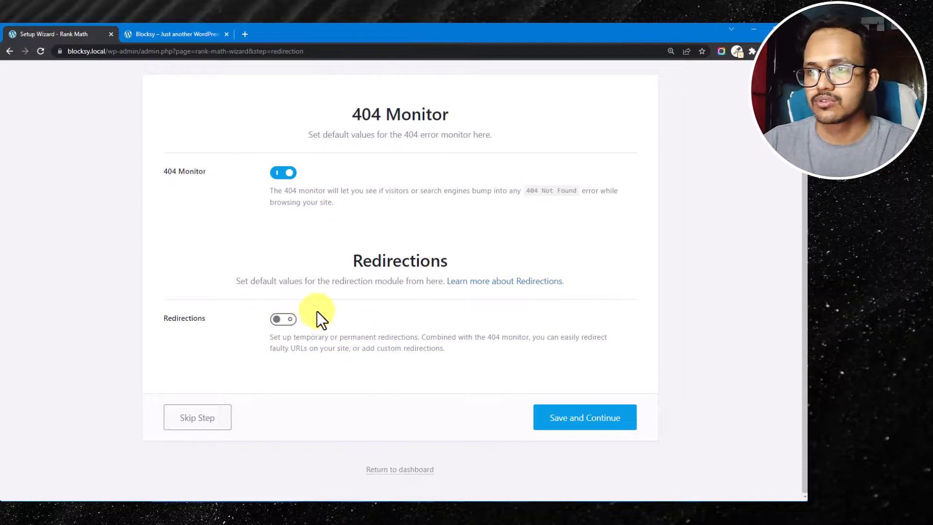
click(283, 321)
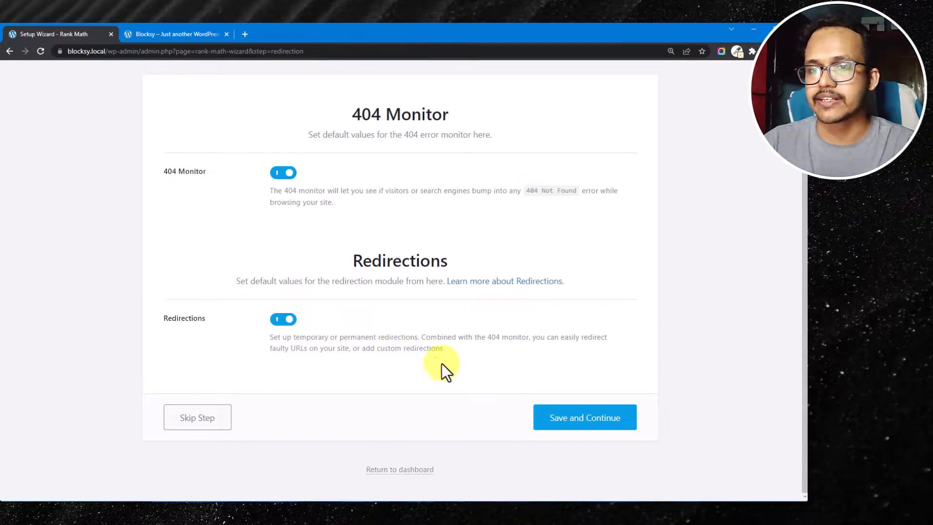
click(585, 423)
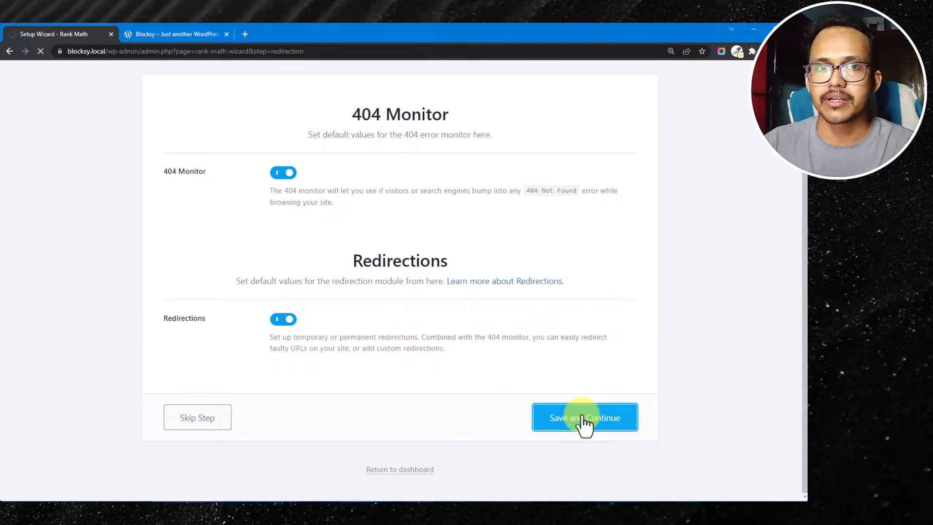
Review the available schema types for posts and choose Article as the default.
scroll(535, 291, down, 1)
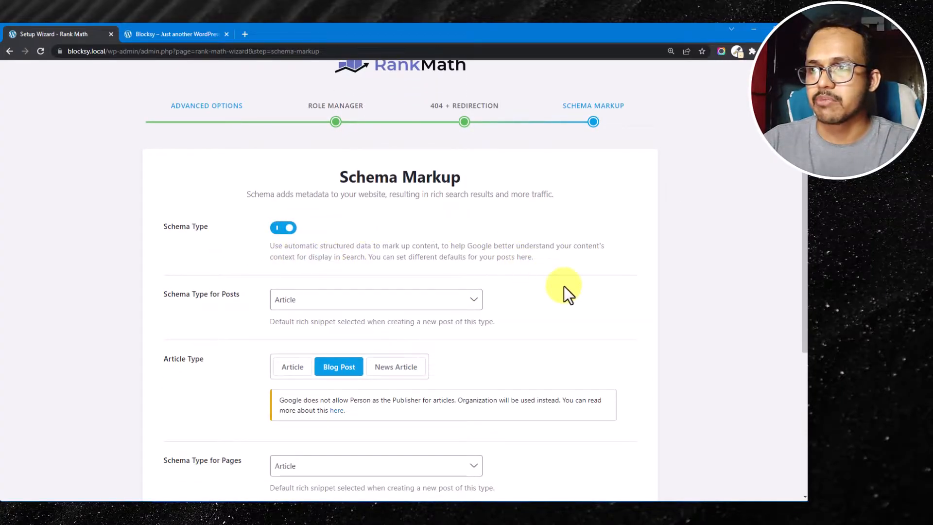
scroll(444, 246, down, 1)
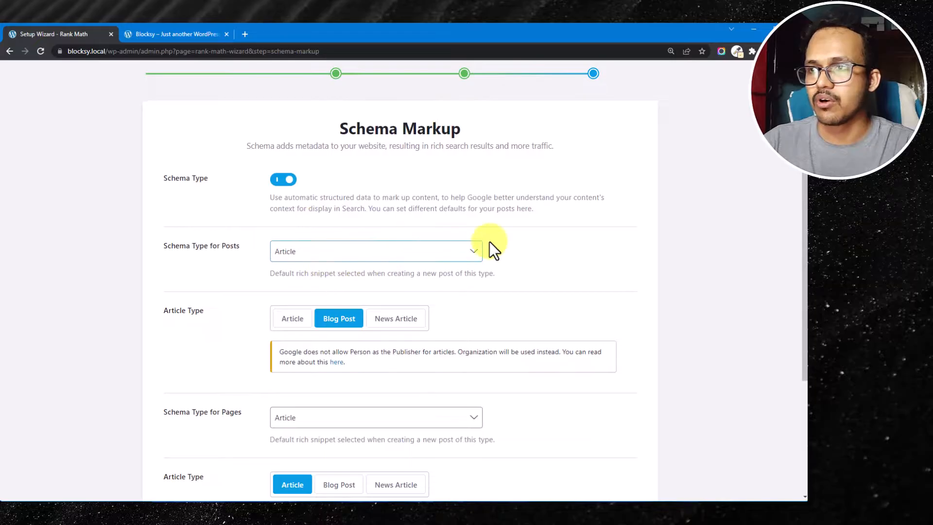
click(423, 255)
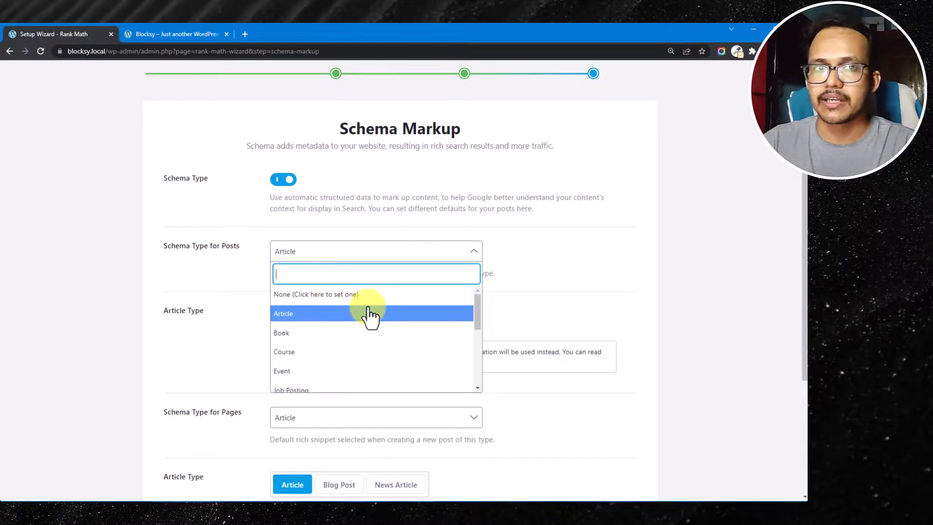
scroll(369, 316, down, 3)
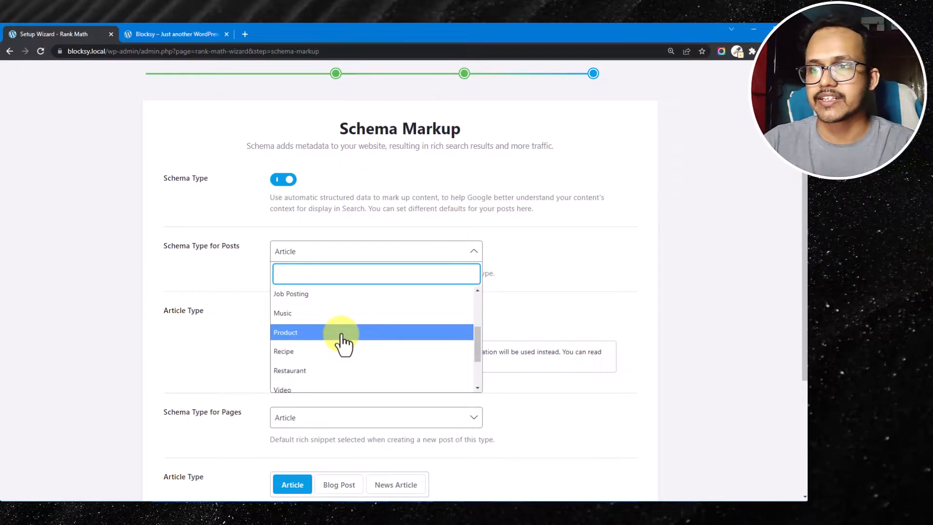
scroll(334, 365, down, 2)
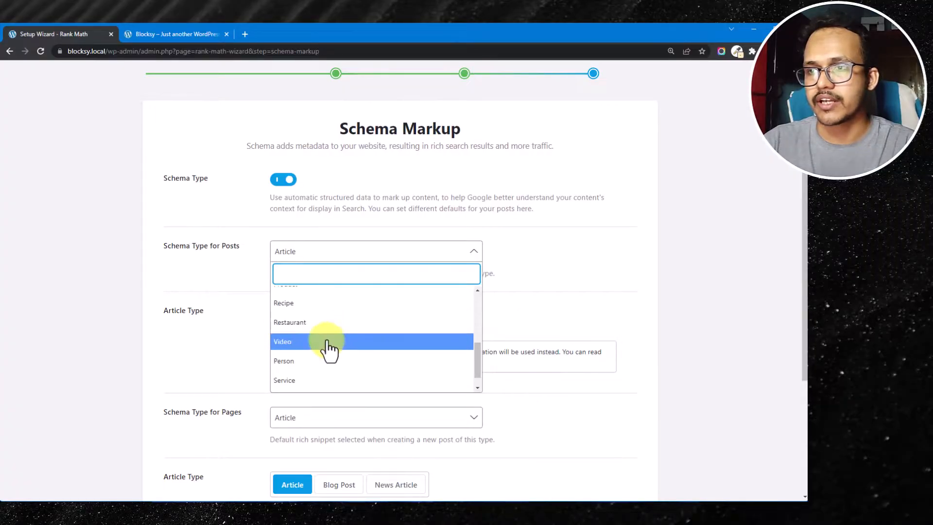
scroll(306, 379, down, 1)
scroll(336, 343, up, 2)
scroll(311, 328, up, 2)
scroll(321, 330, up, 2)
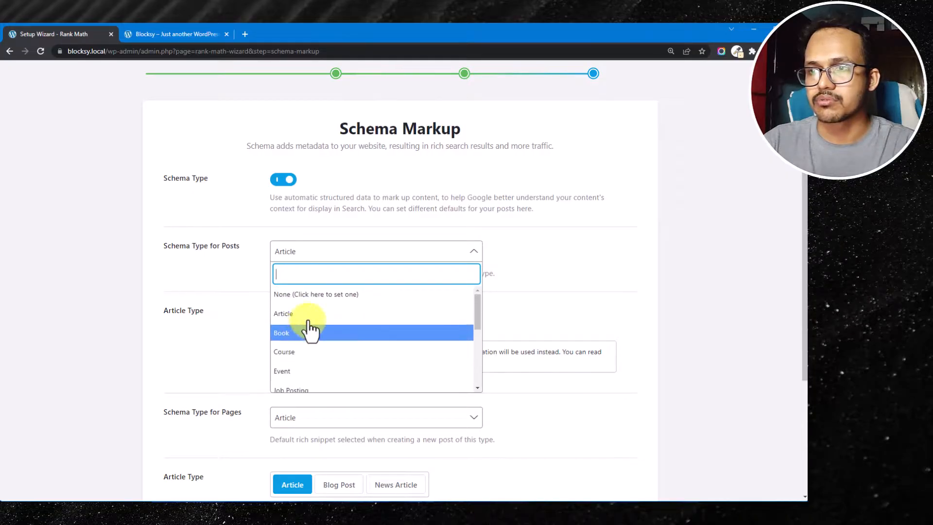
scroll(350, 326, up, 1)
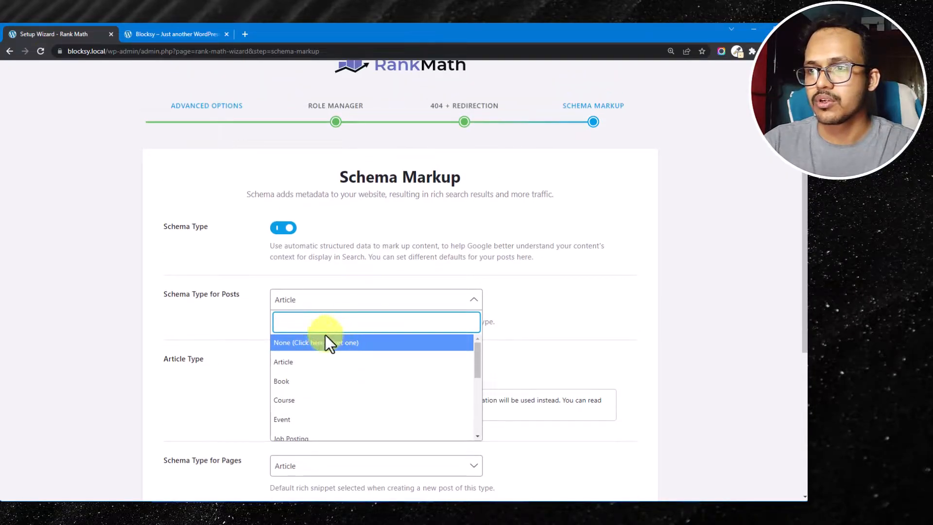
click(320, 372)
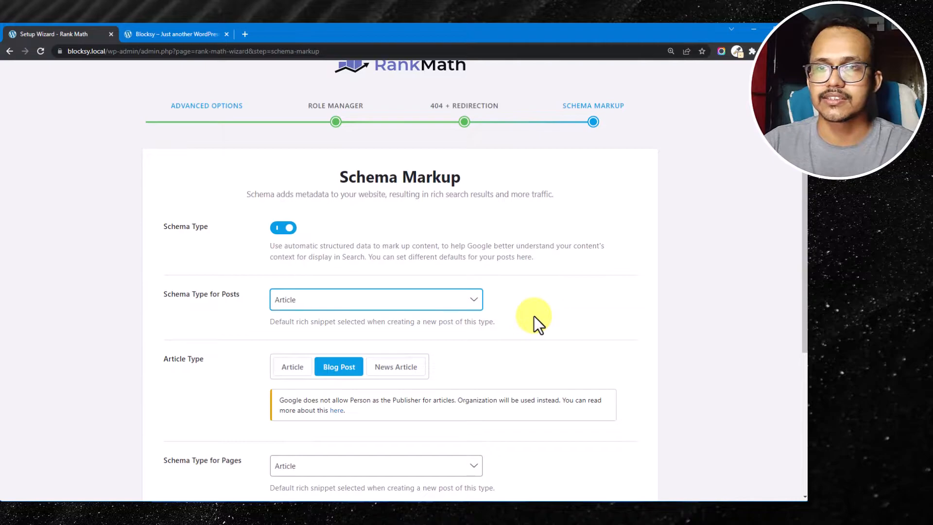
Choose Article as the schema type for pages, and save the Schema Markup page to complete the wizard.
scroll(535, 316, down, 2)
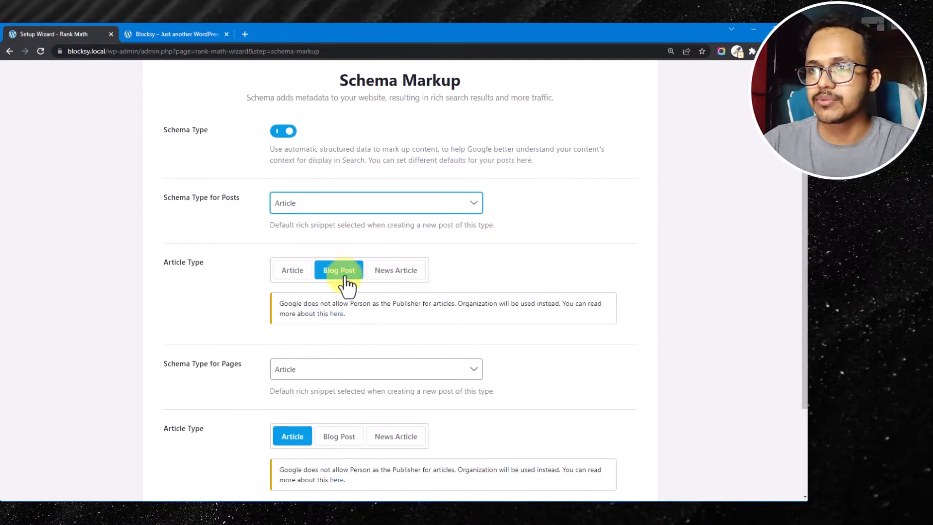
scroll(569, 272, down, 2)
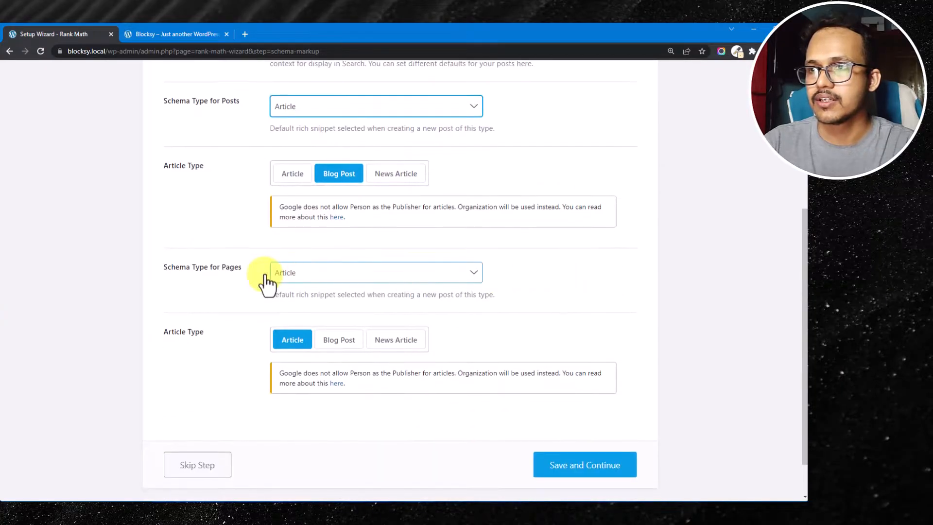
click(471, 276)
click(313, 335)
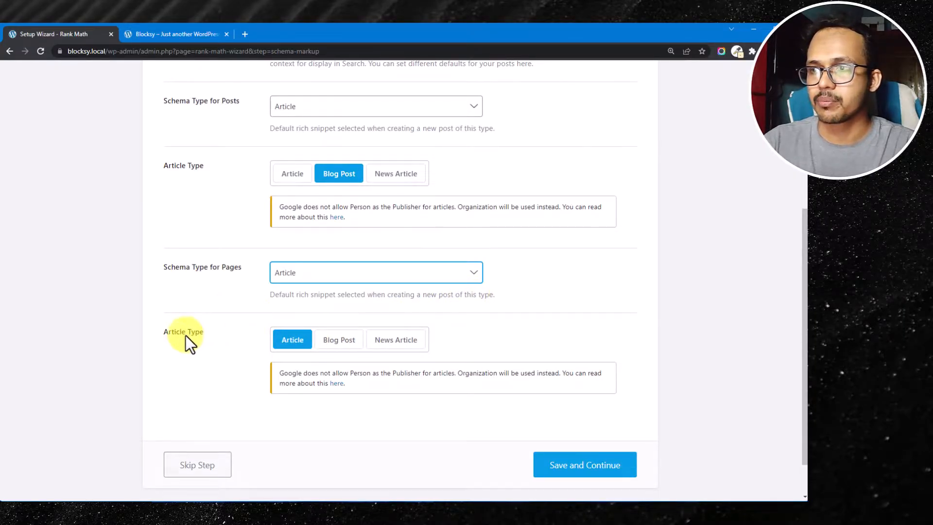
drag(167, 334, 208, 329)
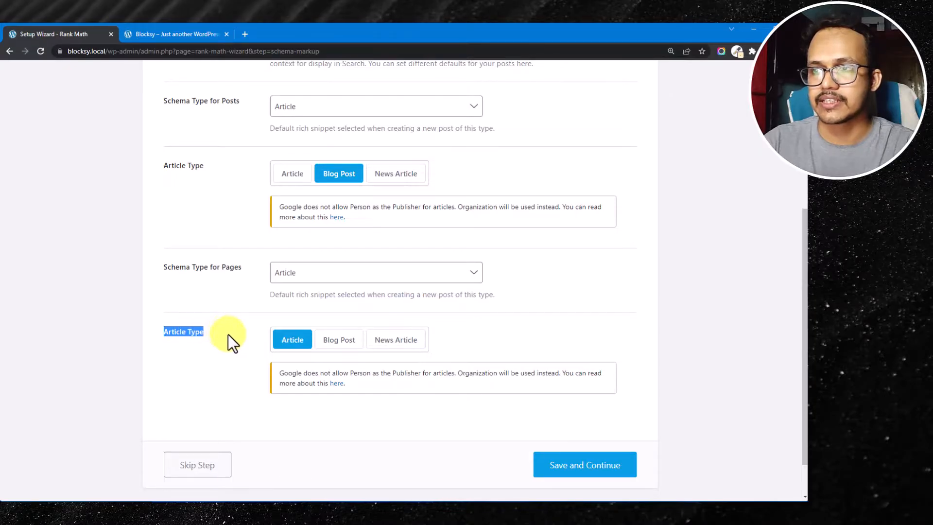
click(233, 335)
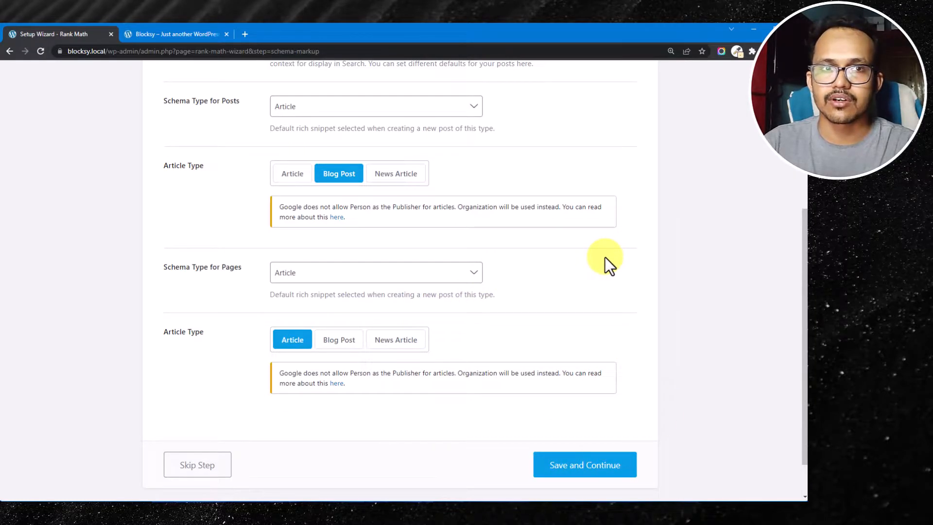
click(567, 466)
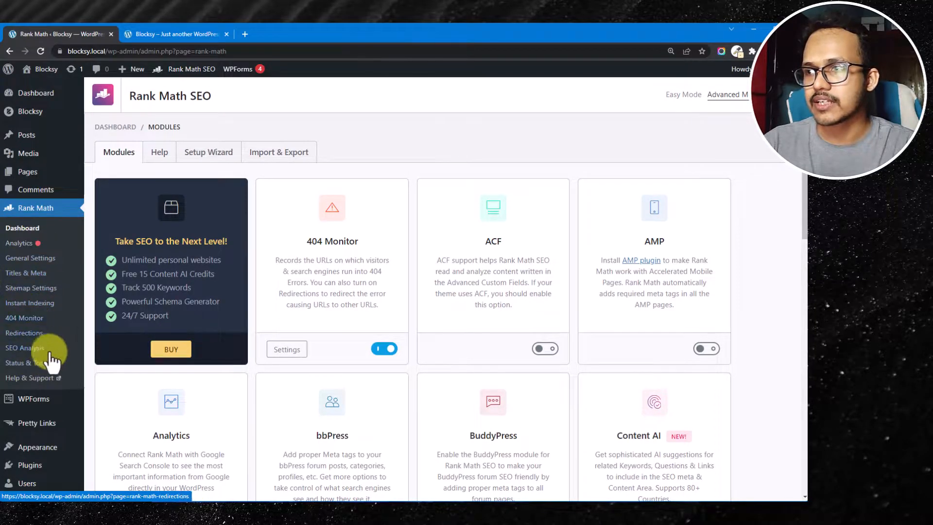
Look through the Rank Math modules and enable the Image SEO module.
scroll(542, 292, down, 3)
scroll(598, 252, up, 2)
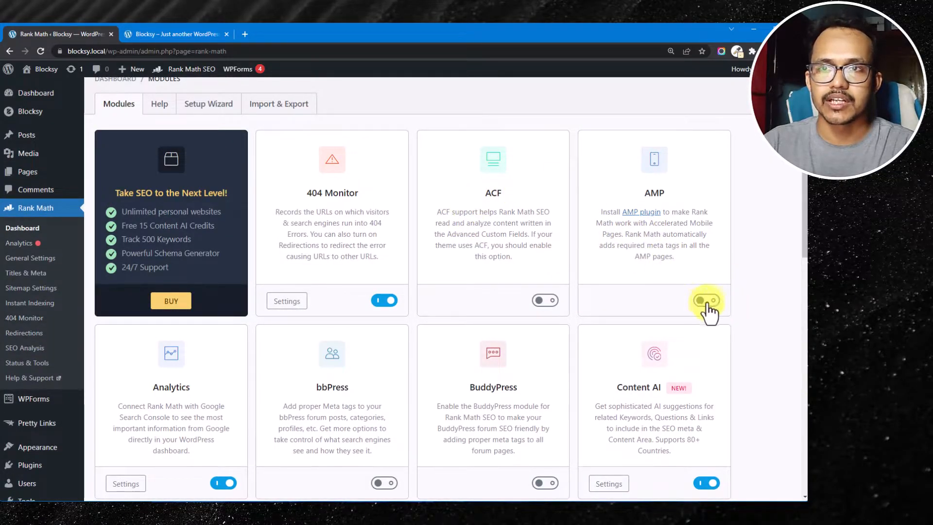
scroll(649, 335, down, 4)
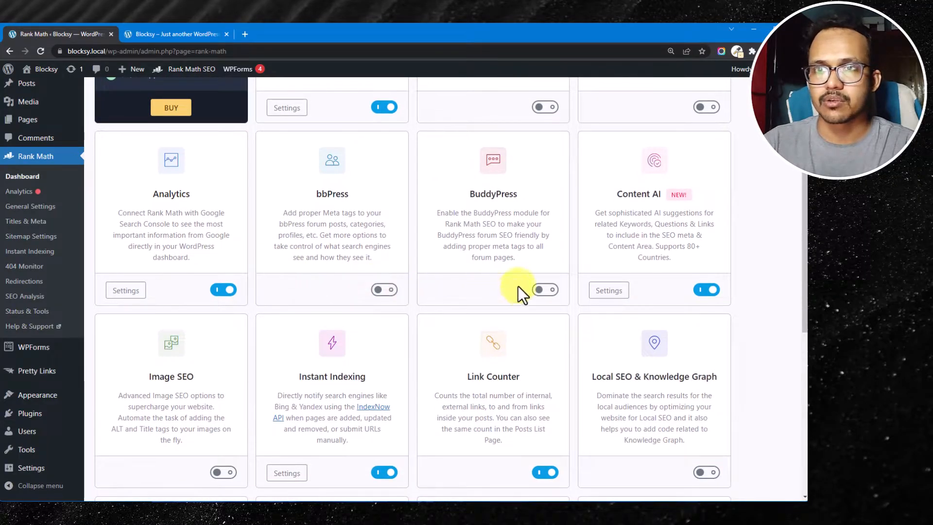
scroll(465, 272, down, 3)
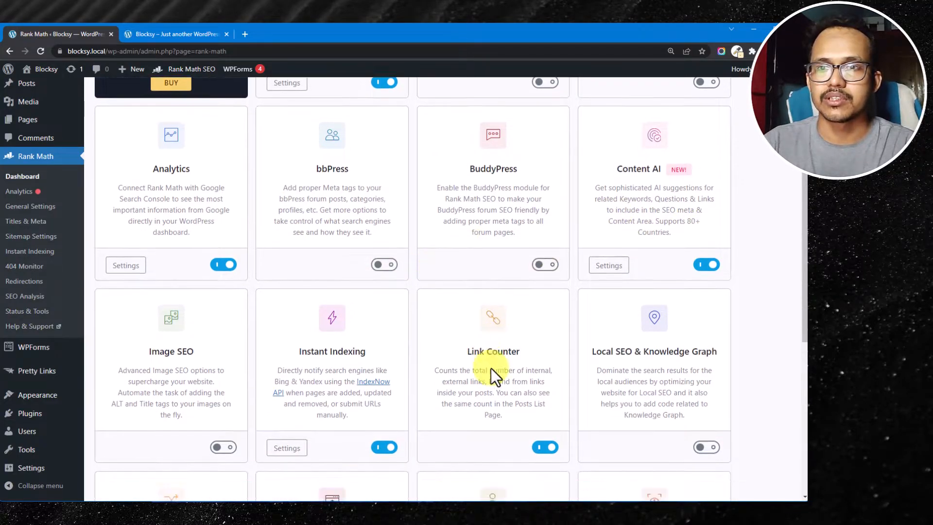
scroll(430, 337, down, 1)
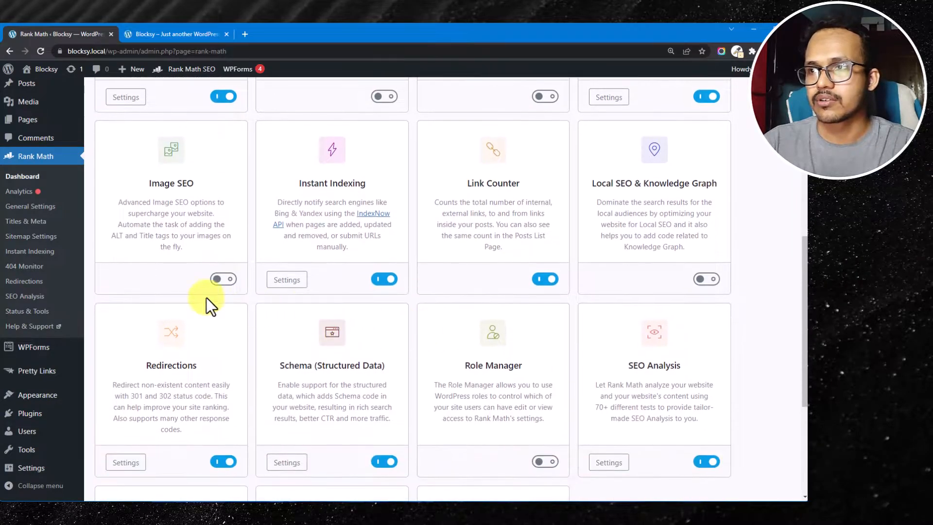
click(219, 281)
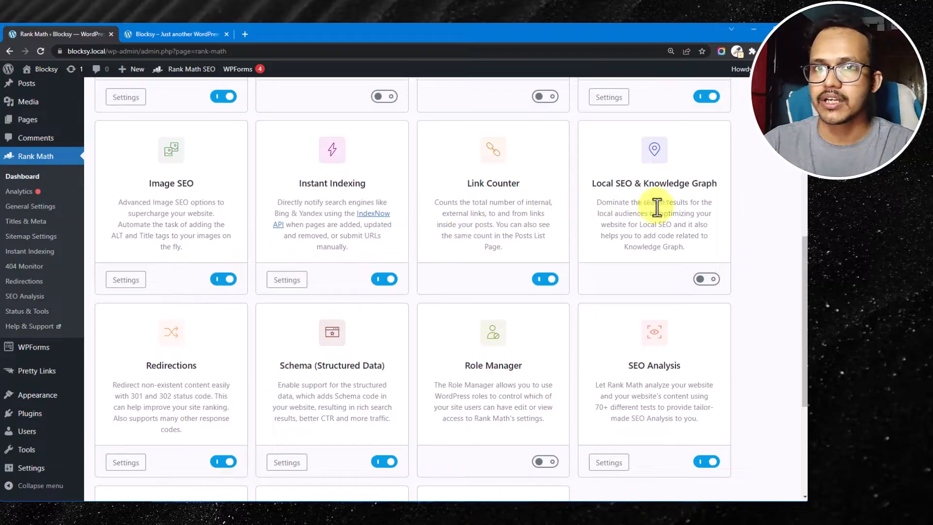
Enable the Local SEO & Knowledge Graph module.
click(713, 280)
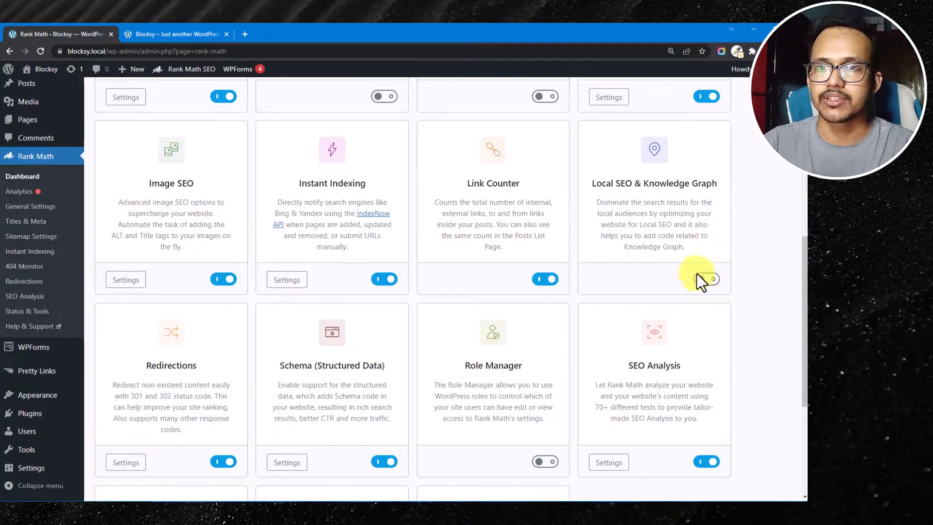
click(715, 274)
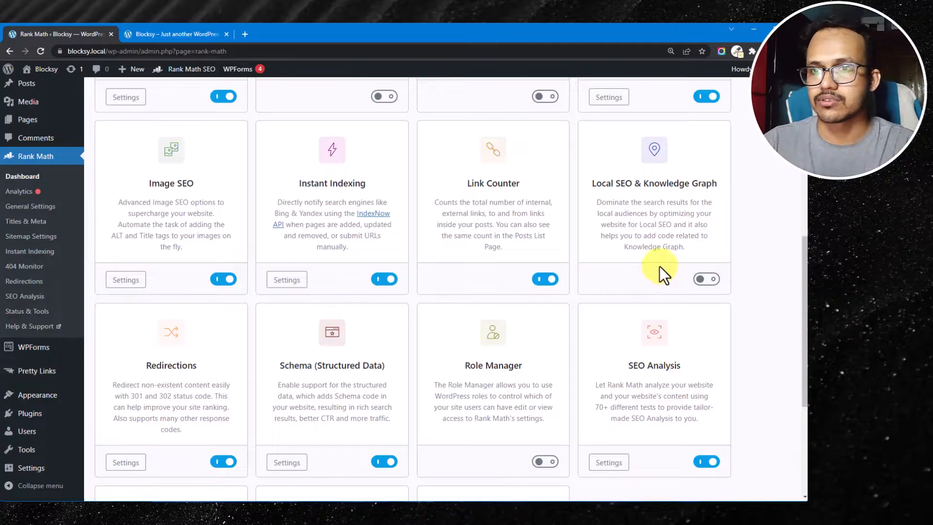
scroll(631, 279, down, 3)
scroll(771, 204, up, 2)
click(707, 232)
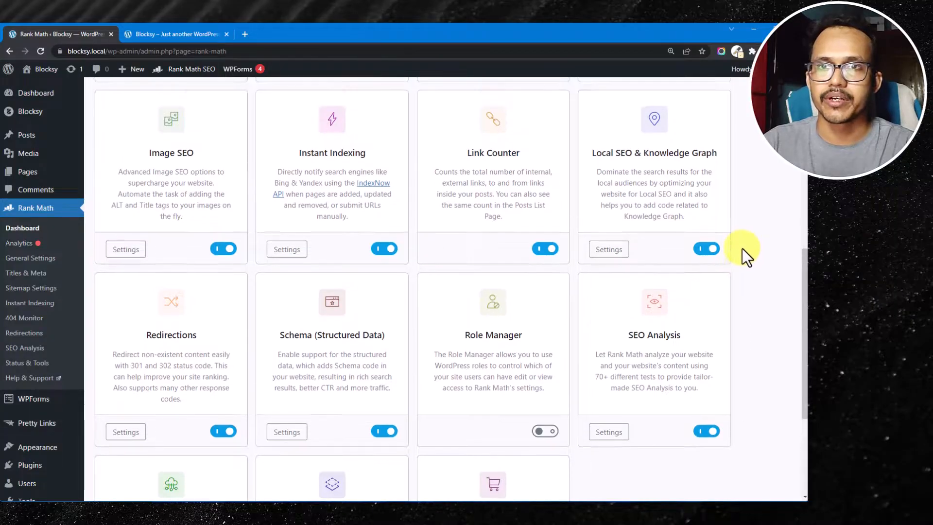
Review the remaining modules down to WooCommerce, and open the Rank Math Analytics page.
scroll(742, 248, up, 1)
scroll(745, 205, down, 3)
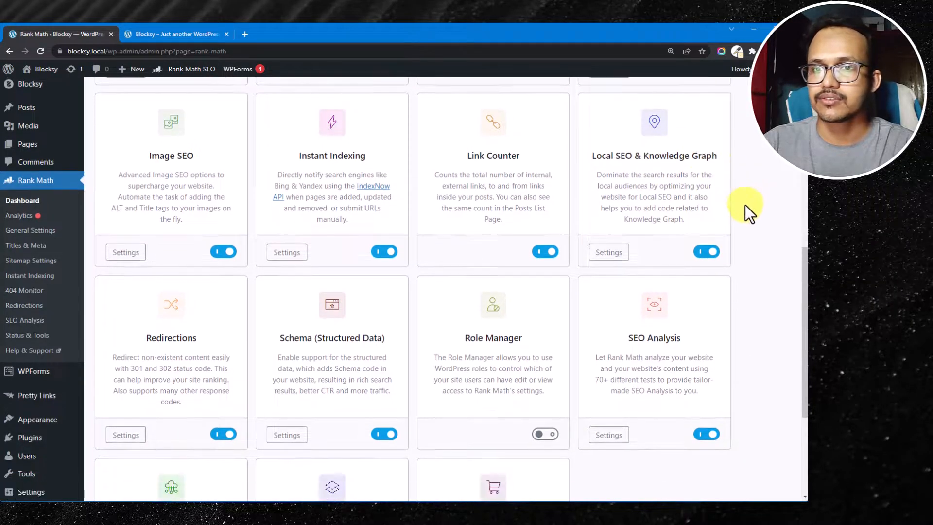
scroll(272, 277, down, 2)
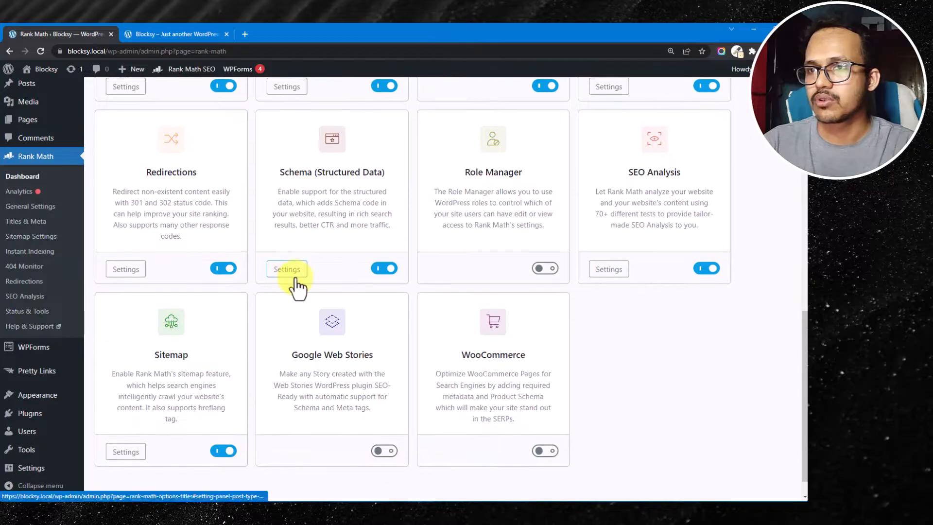
mouse_move(387, 426)
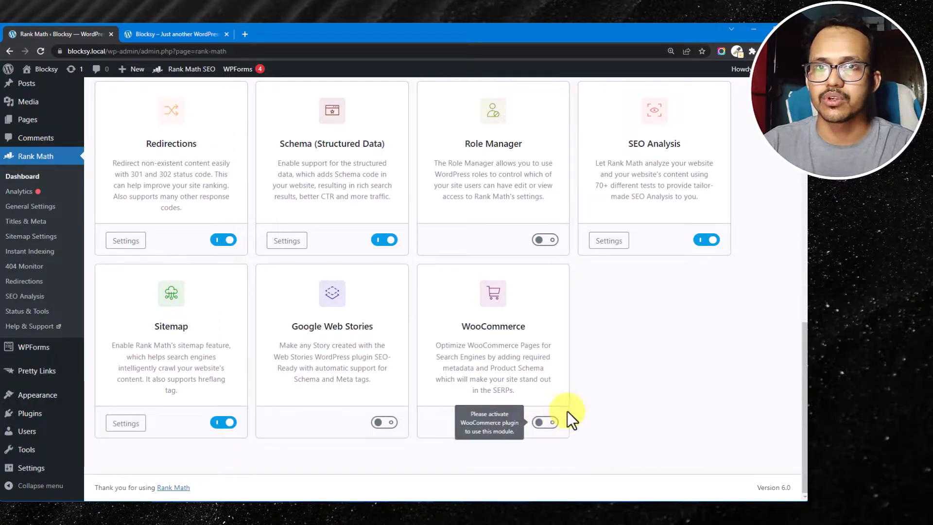
scroll(769, 373, up, 12)
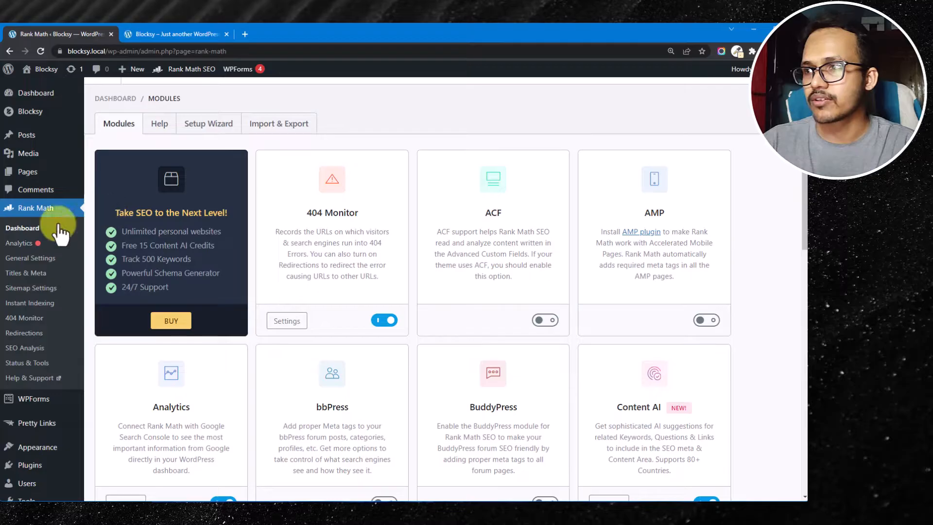
click(27, 243)
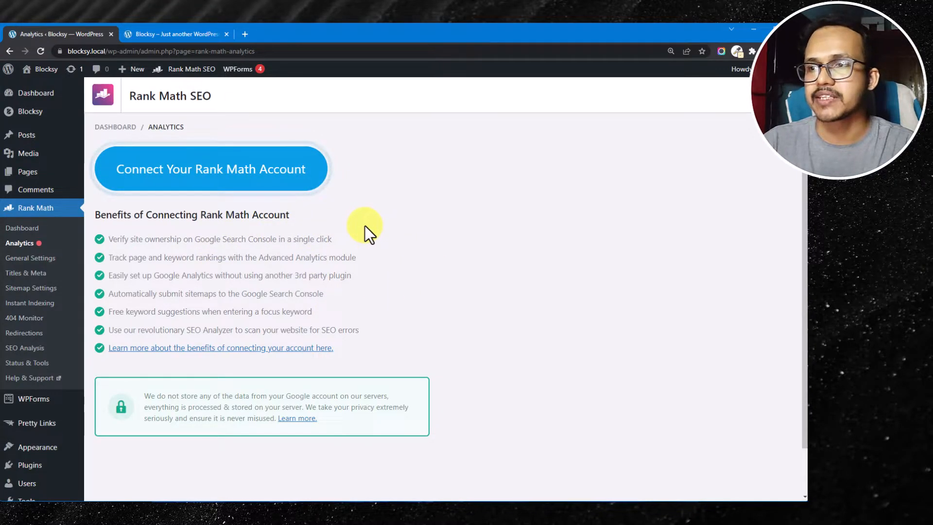
Open Rank Math's General Settings and enable Strip Category Base in the Links settings.
click(43, 259)
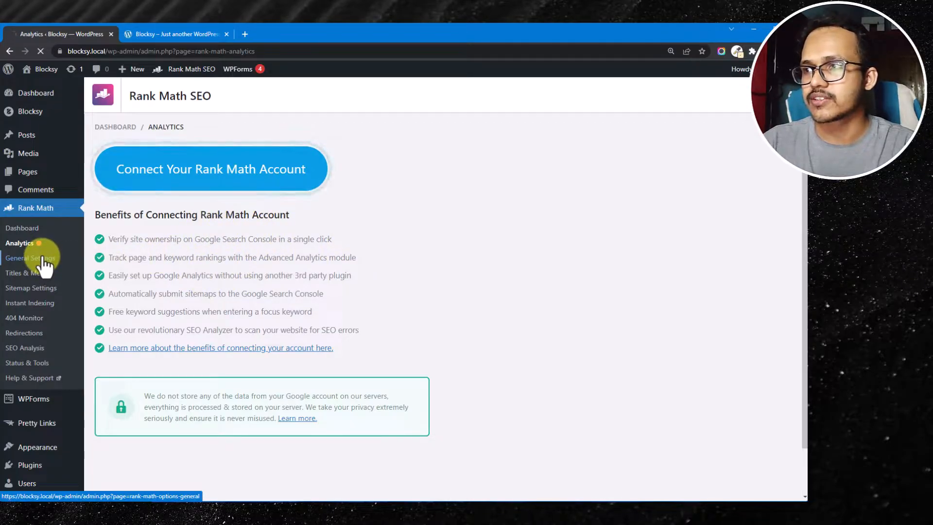
scroll(662, 250, down, 1)
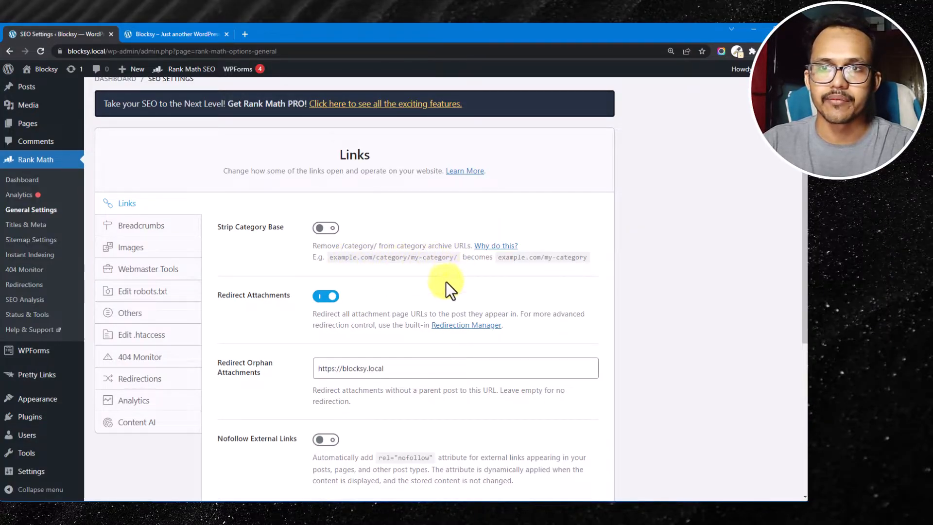
drag(376, 259, 408, 259)
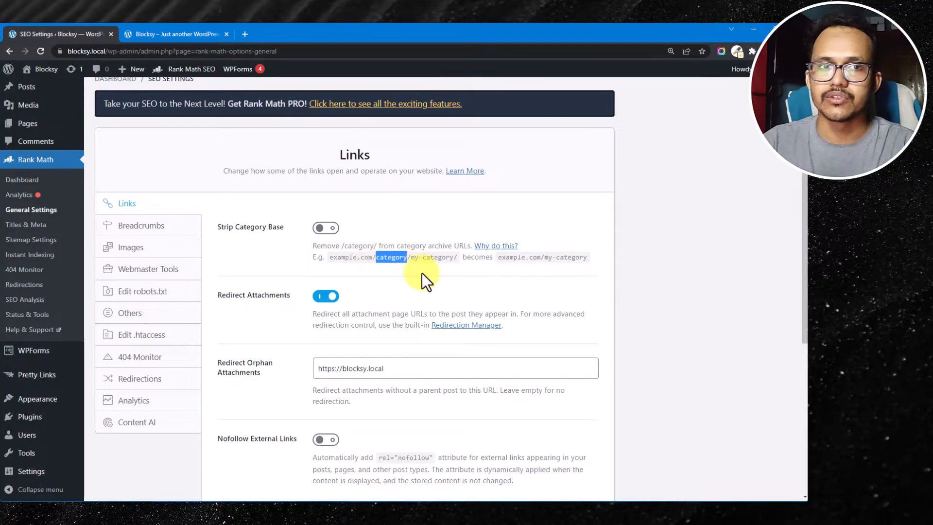
click(336, 228)
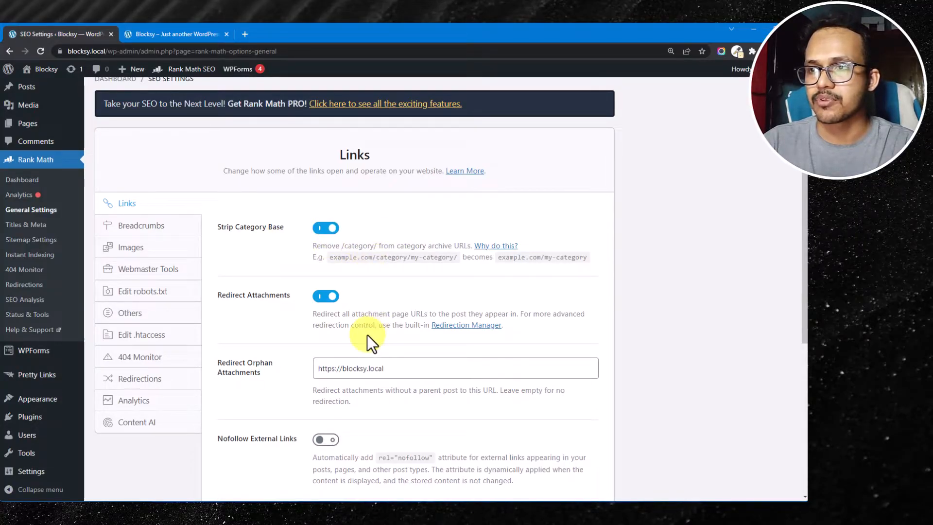
Check the attachment redirect, orphan attachment URL and nofollow options in the Links settings, and save the changes.
scroll(368, 335, down, 1)
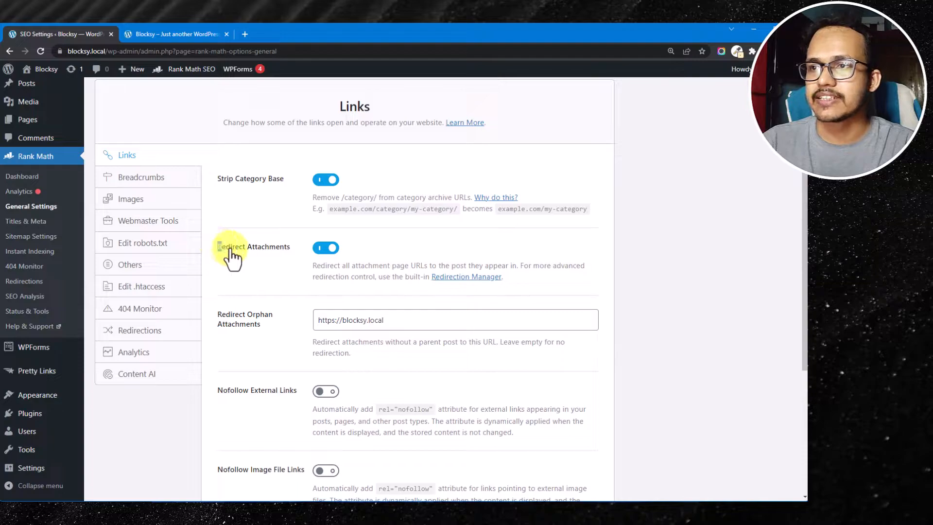
drag(225, 247, 290, 247)
click(332, 257)
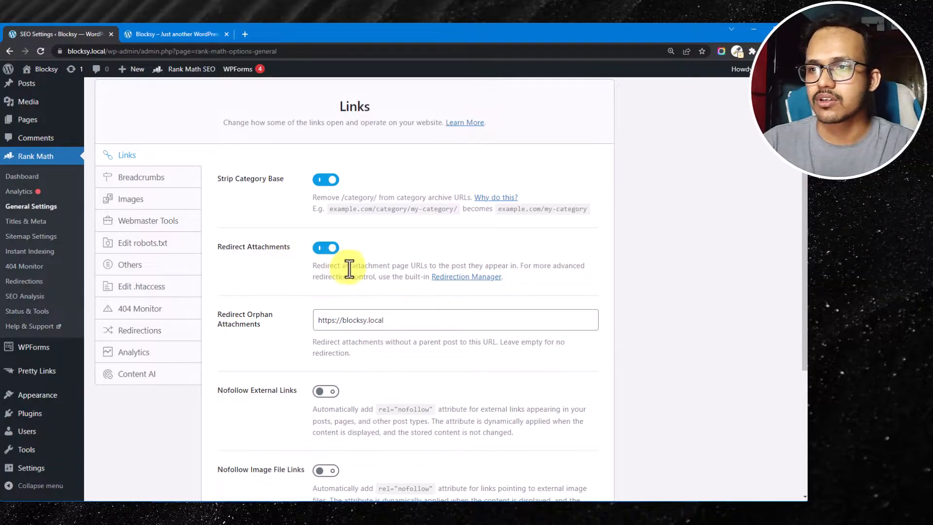
scroll(378, 337, down, 2)
drag(214, 220, 358, 246)
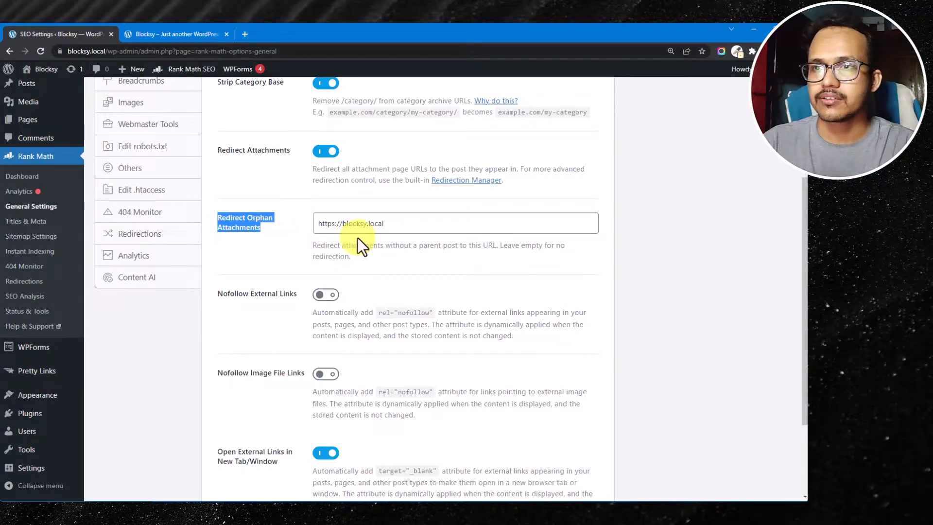
click(424, 224)
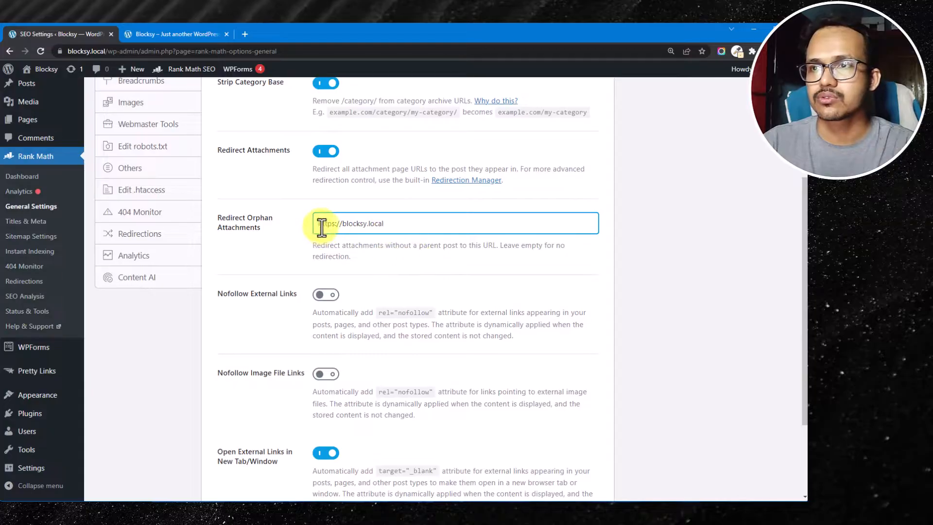
drag(319, 227, 435, 232)
click(435, 232)
scroll(408, 293, down, 2)
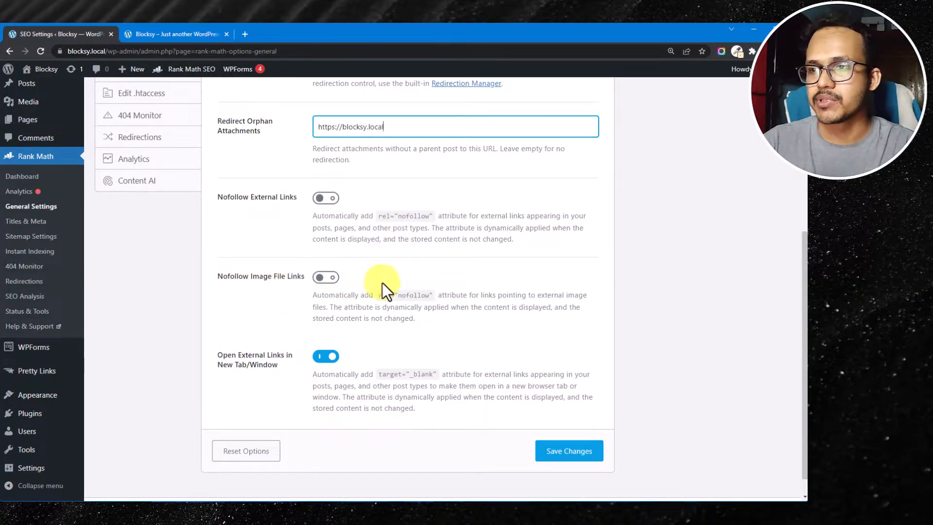
click(555, 451)
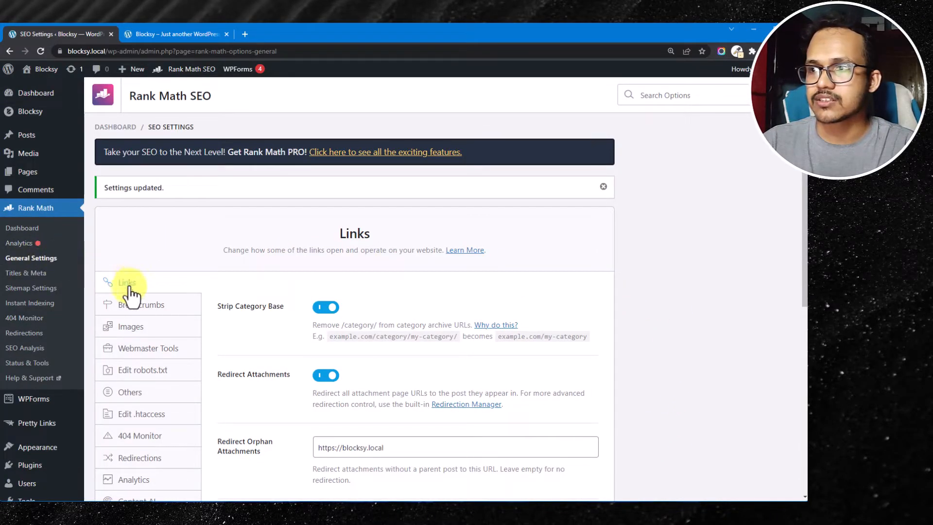
Open the Breadcrumbs settings and enable the breadcrumbs function.
click(149, 311)
scroll(372, 289, down, 2)
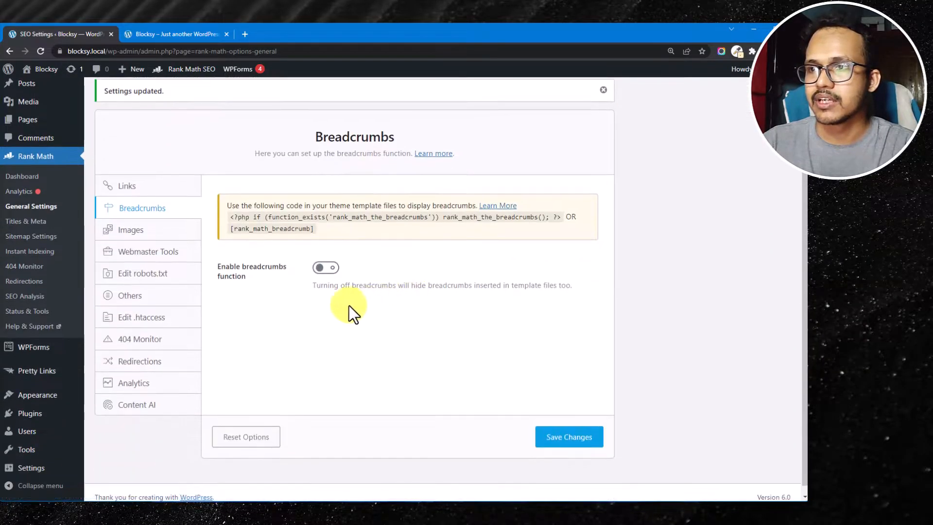
click(330, 272)
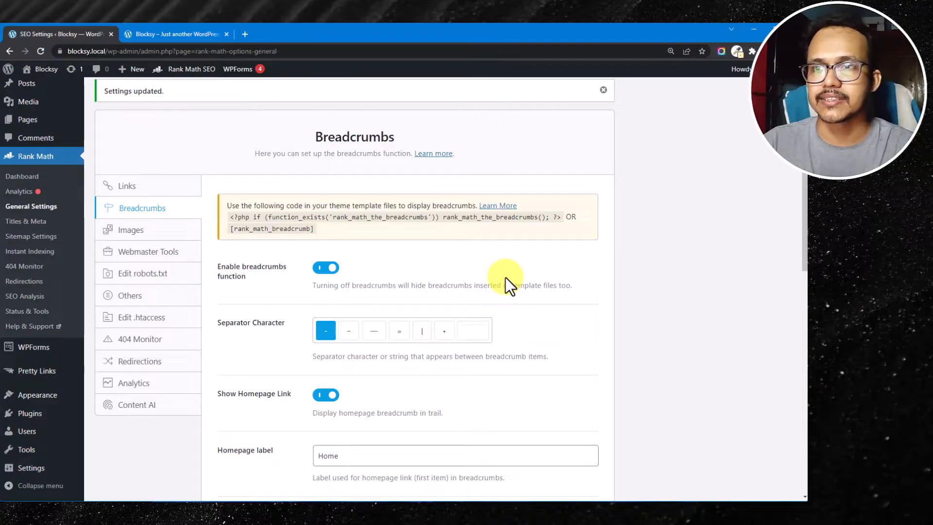
Look over the breadcrumb options for separator character, homepage label, homepage link and prefix.
scroll(505, 281, down, 3)
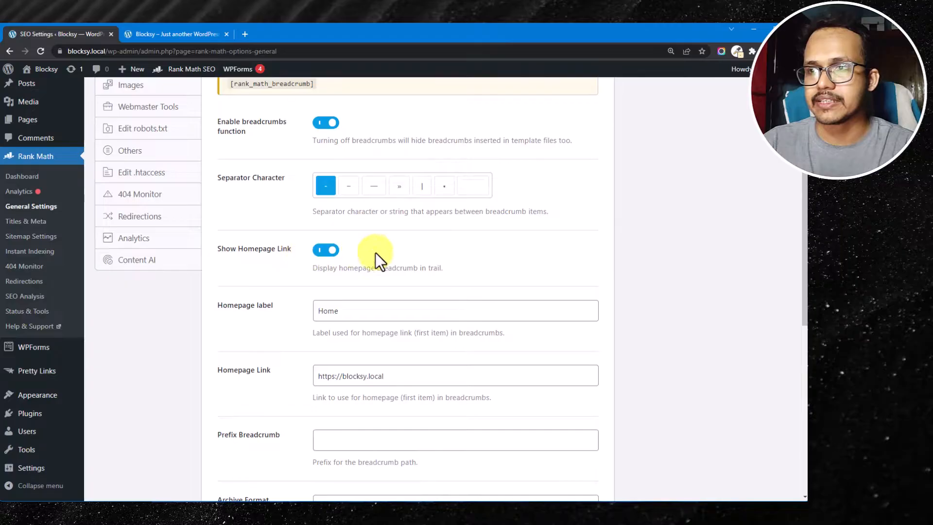
scroll(395, 275, down, 1)
scroll(396, 276, down, 1)
click(371, 210)
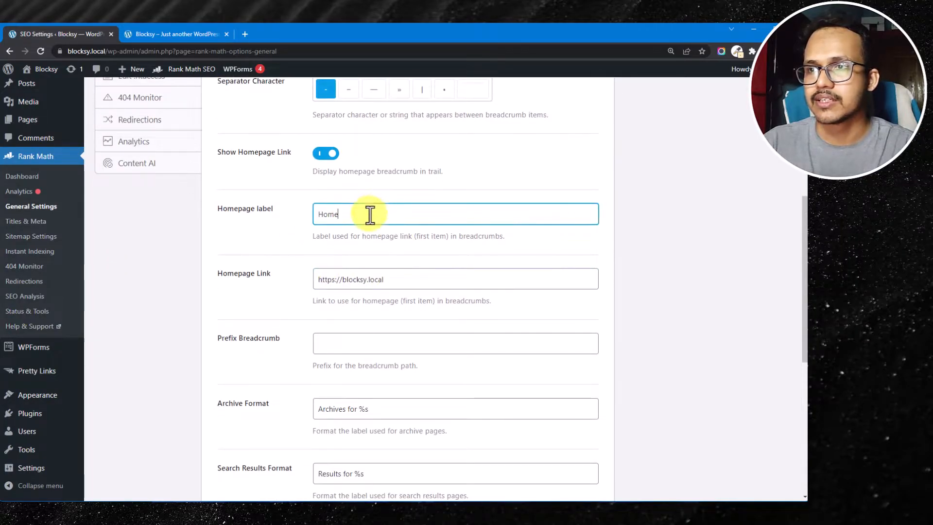
scroll(418, 277, down, 1)
click(433, 233)
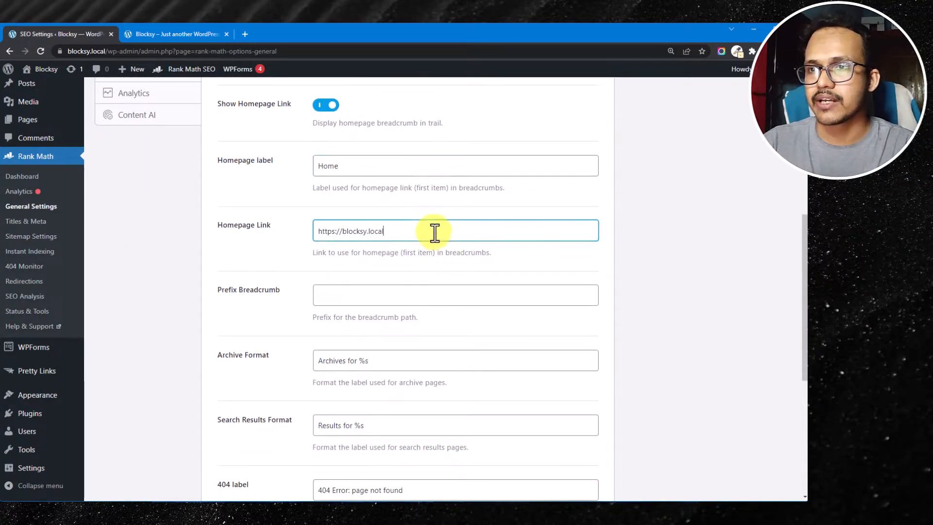
scroll(428, 292, down, 1)
scroll(439, 302, down, 2)
click(354, 199)
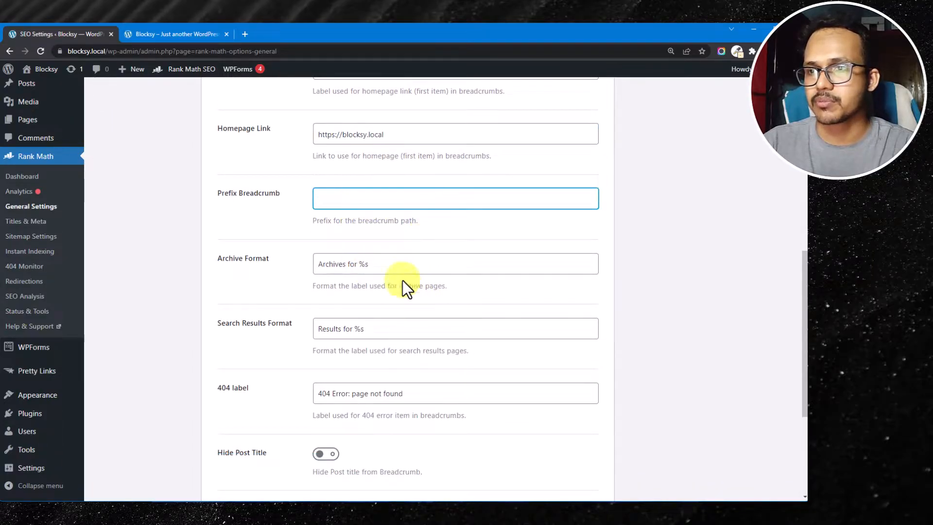
Enable Show Category(s) for the breadcrumbs and save the changes.
scroll(316, 379, down, 2)
scroll(428, 365, down, 2)
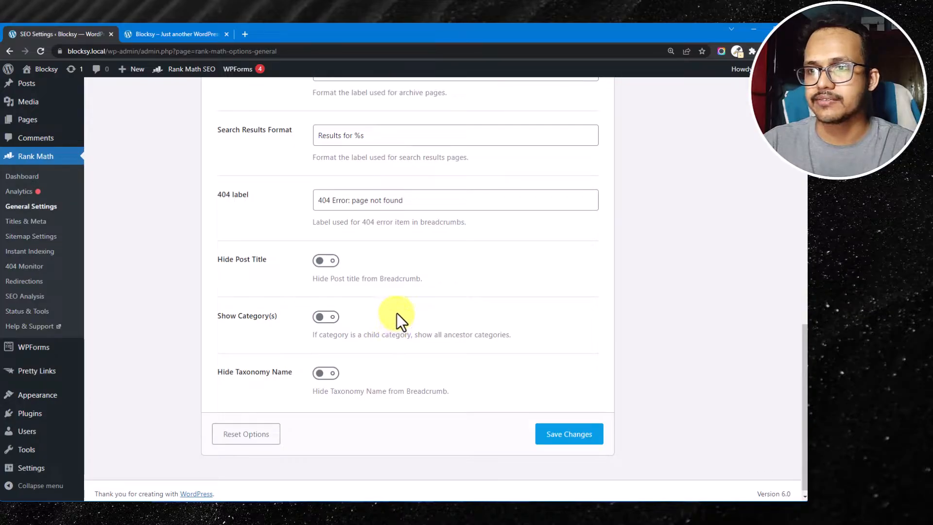
click(331, 318)
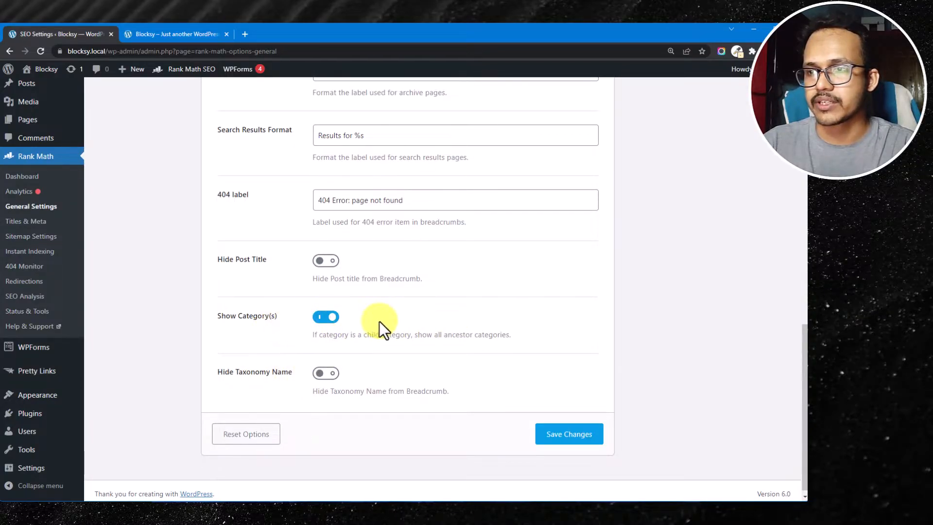
click(571, 436)
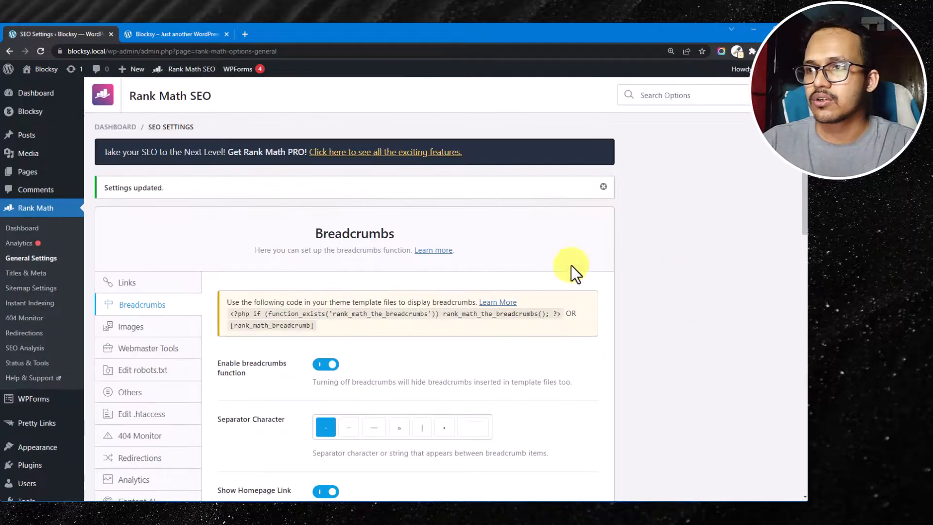
Enable Add missing ALT attributes in the Images settings and save the changes.
click(138, 328)
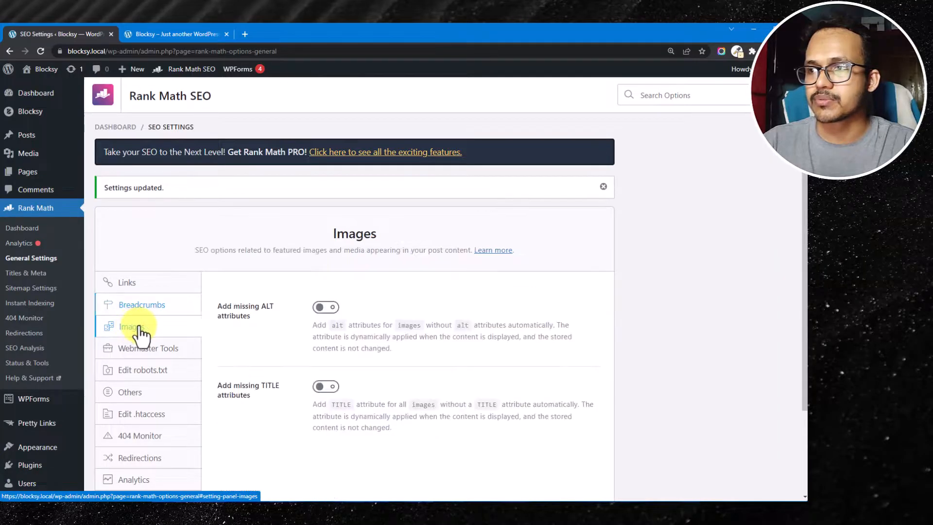
scroll(249, 228, down, 2)
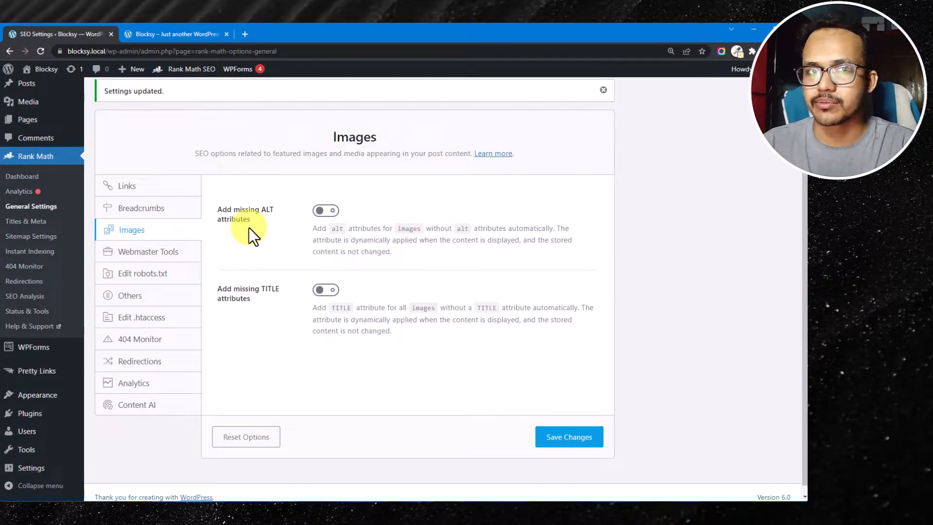
click(326, 210)
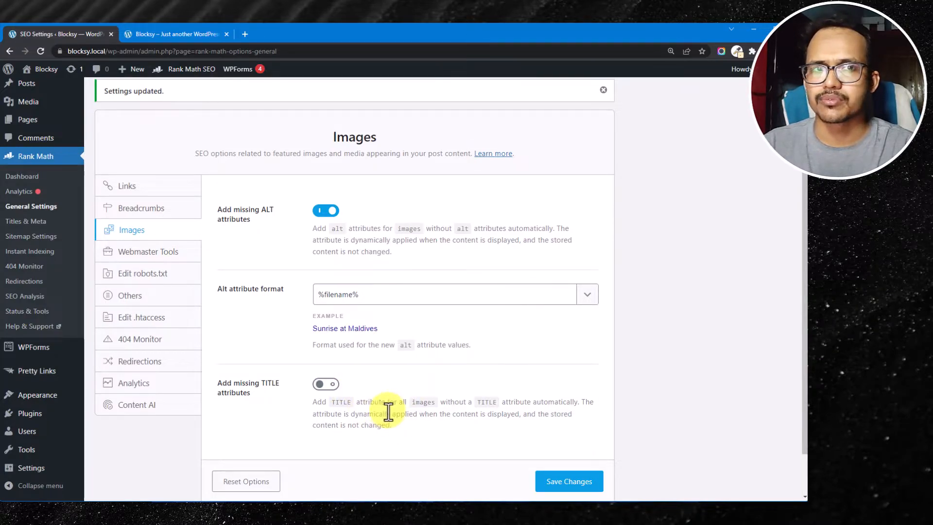
click(560, 487)
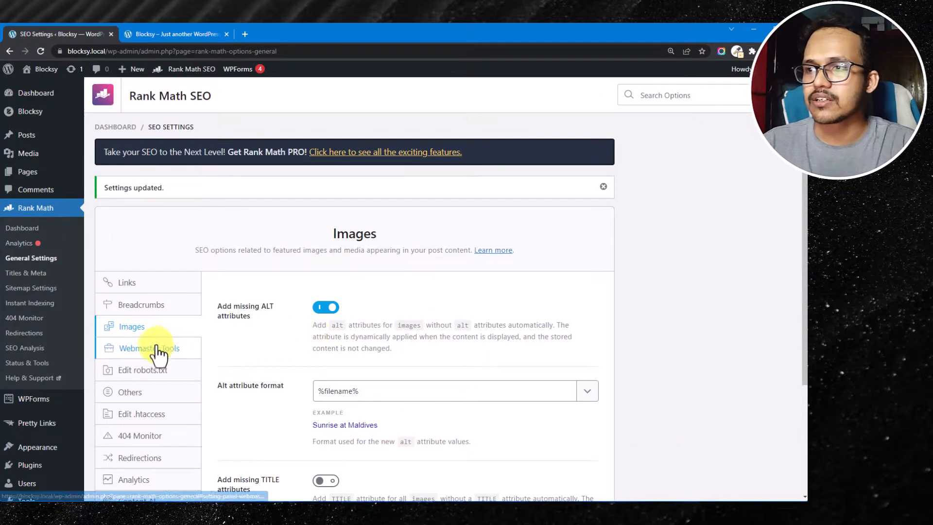
Open the Webmaster Tools settings and examine the Google Search Console verification field and its meta tag format.
click(155, 347)
scroll(574, 261, down, 2)
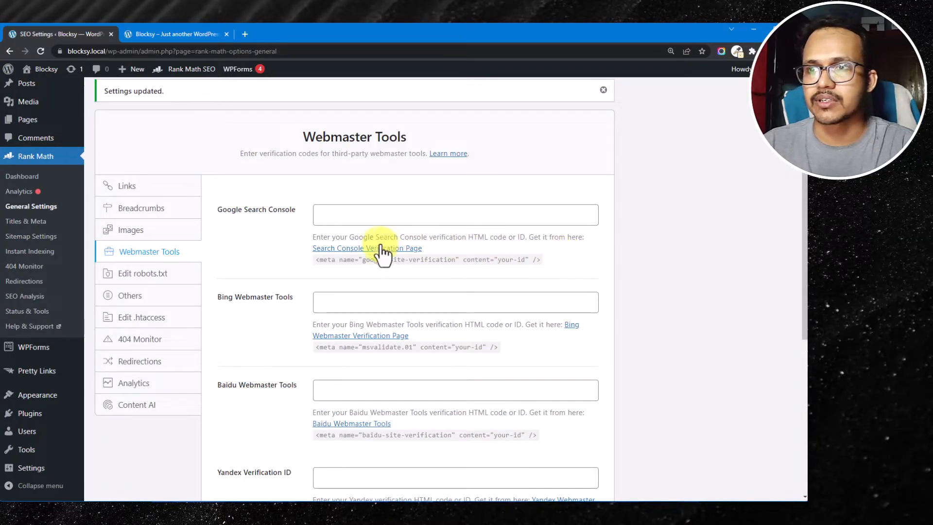
drag(314, 260, 553, 256)
click(478, 217)
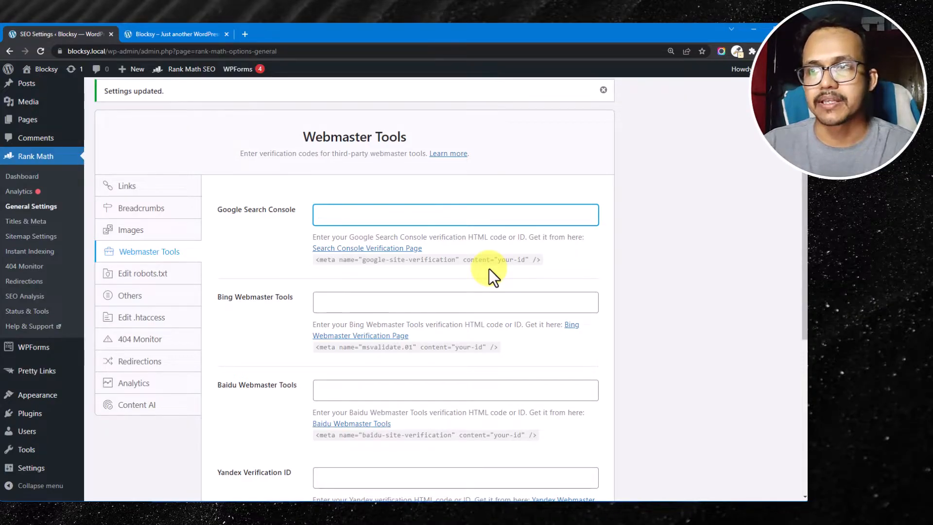
Examine the Bing, Baidu, Yandex, Pinterest and Norton Safe Web verification fields in the Webmaster Tools settings.
scroll(431, 256, down, 2)
click(344, 205)
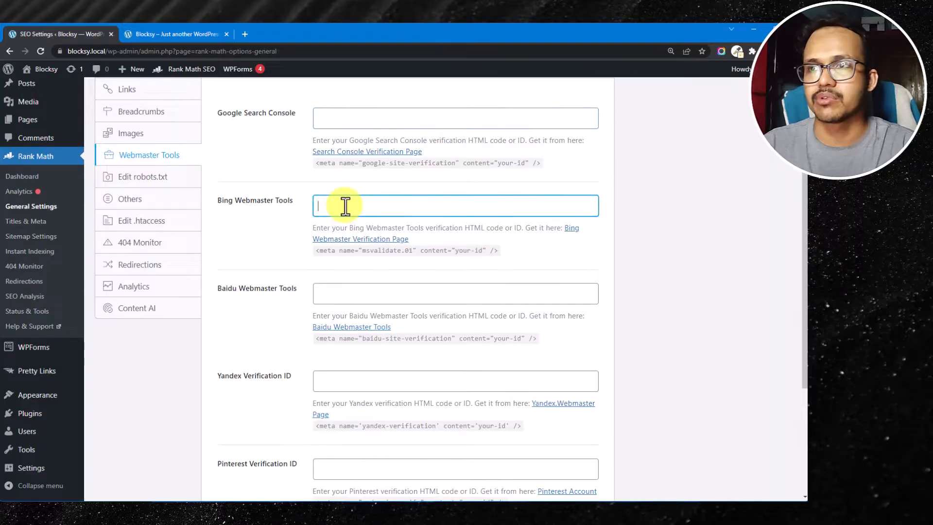
drag(378, 251, 457, 249)
click(507, 252)
click(439, 291)
scroll(438, 292, down, 2)
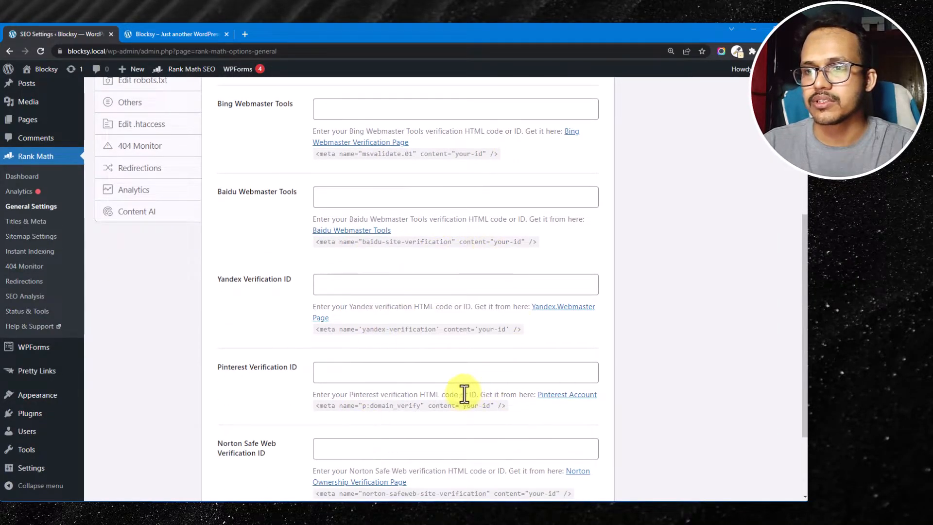
scroll(471, 392, down, 2)
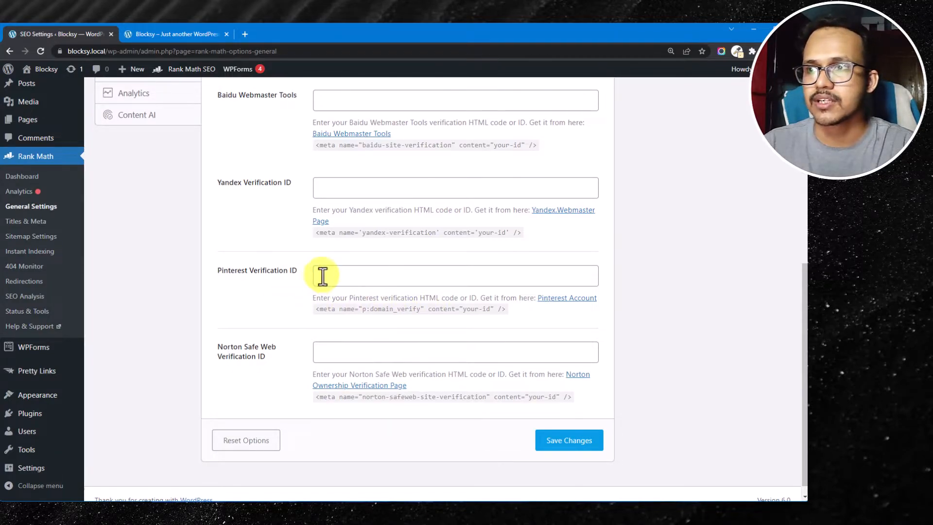
click(357, 277)
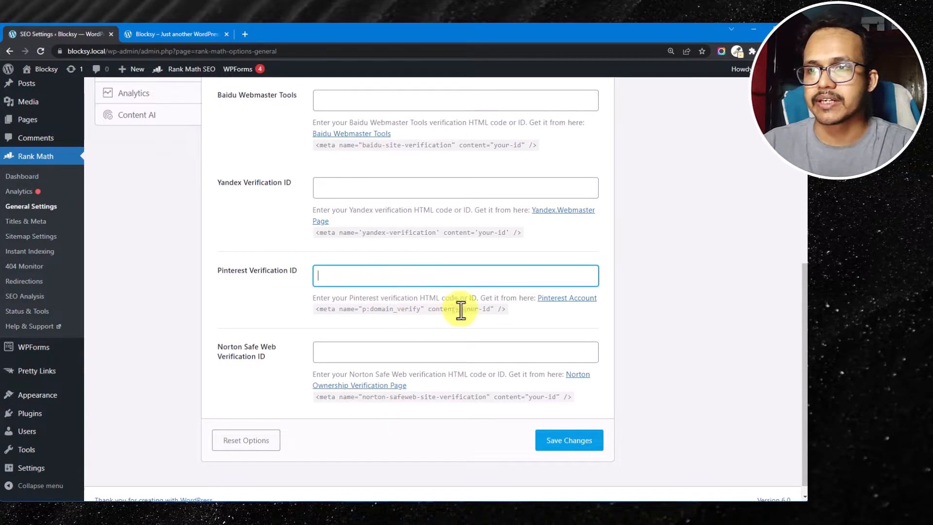
scroll(374, 416, up, 2)
scroll(463, 400, up, 4)
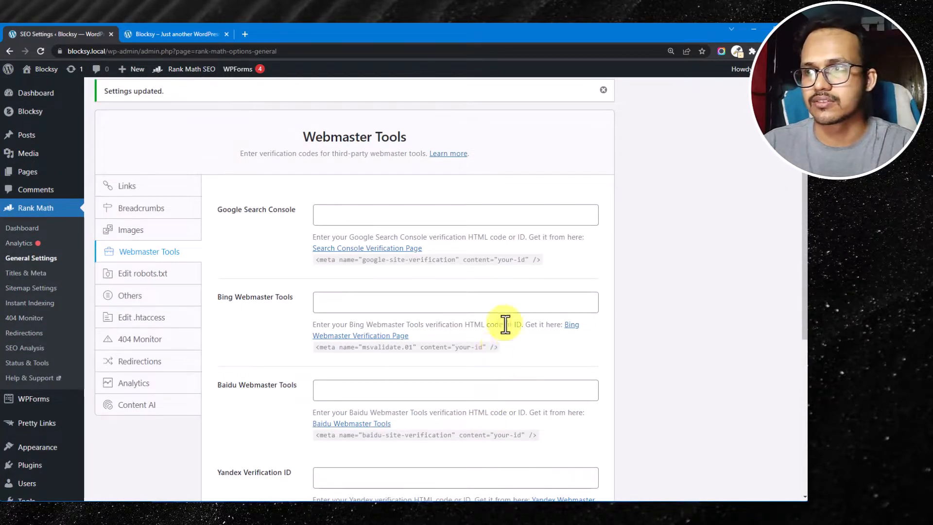
View the robots.txt editor, and look through the Headless CMS, SEO score and RSS content options in the Others settings.
click(152, 277)
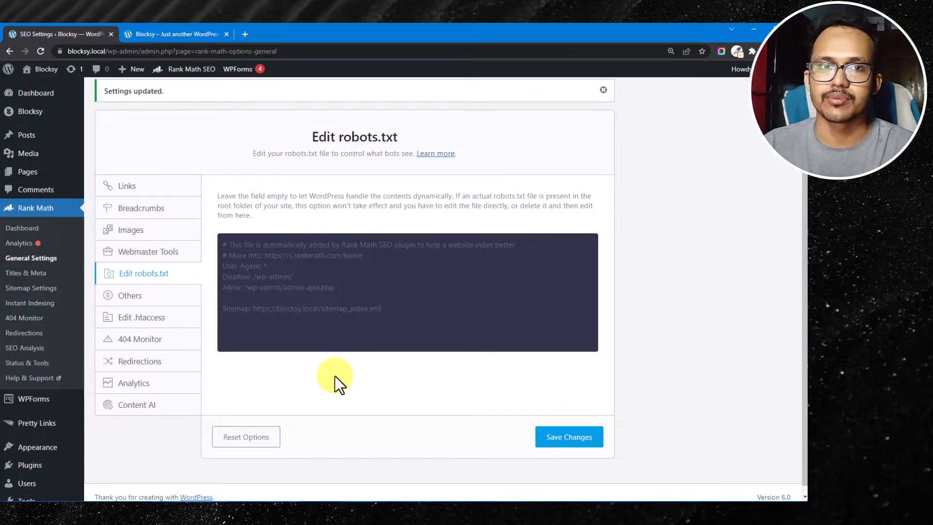
click(128, 296)
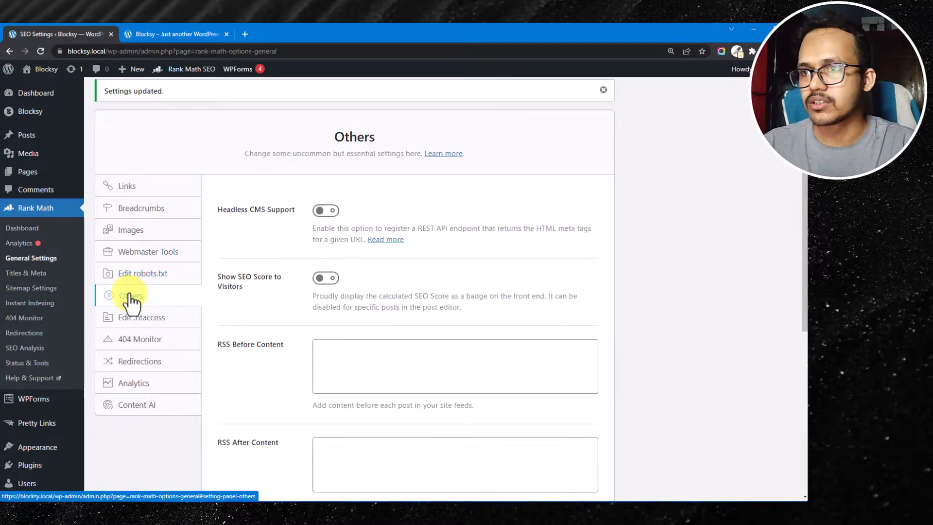
scroll(416, 212, down, 2)
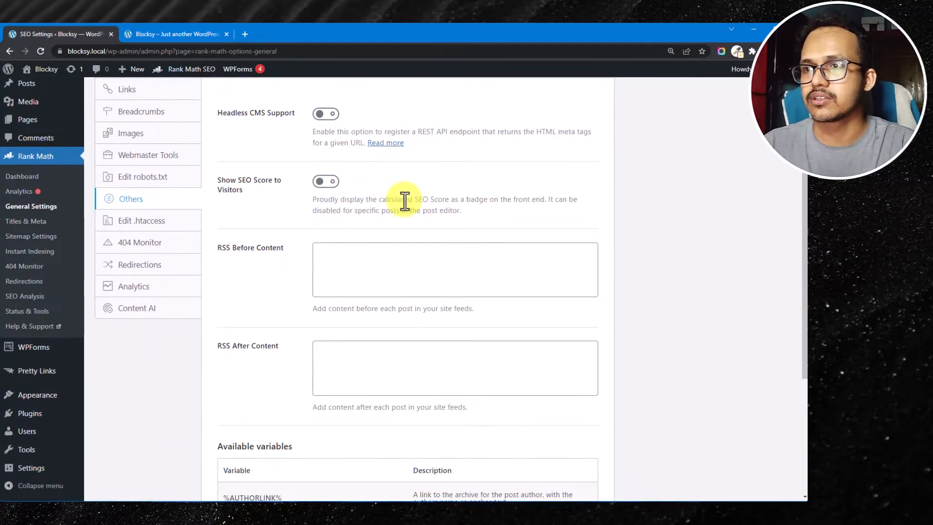
scroll(404, 200, up, 2)
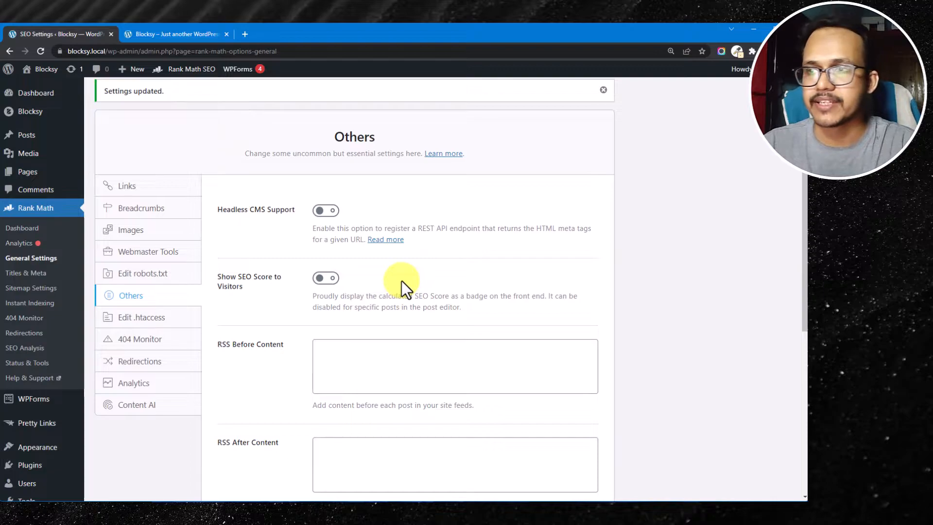
scroll(402, 281, down, 3)
scroll(328, 384, down, 1)
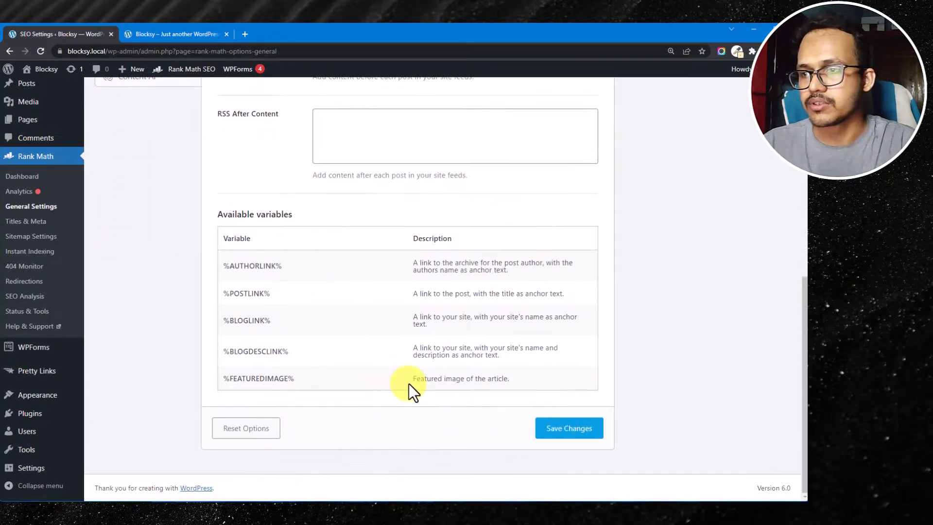
scroll(409, 384, up, 4)
scroll(322, 315, up, 1)
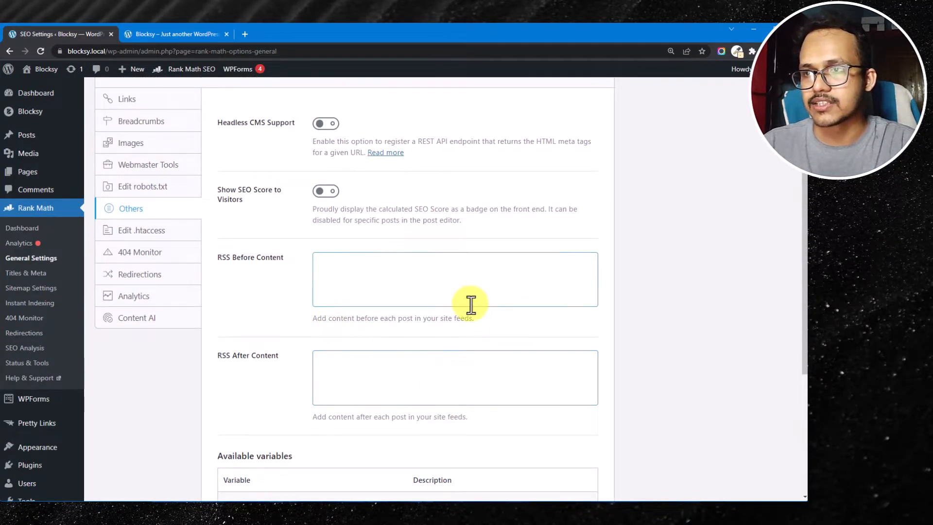
click(435, 372)
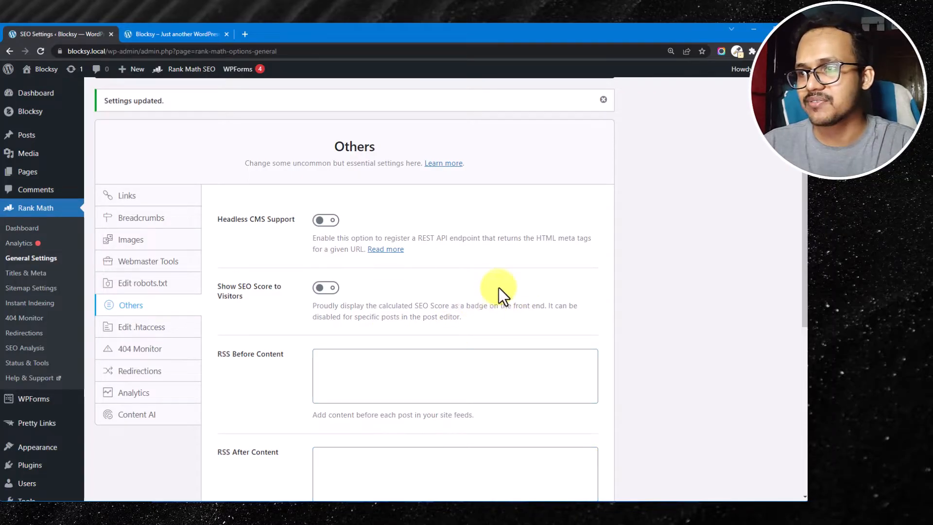
View the .htaccess editor and open the 404 Monitor settings.
click(151, 329)
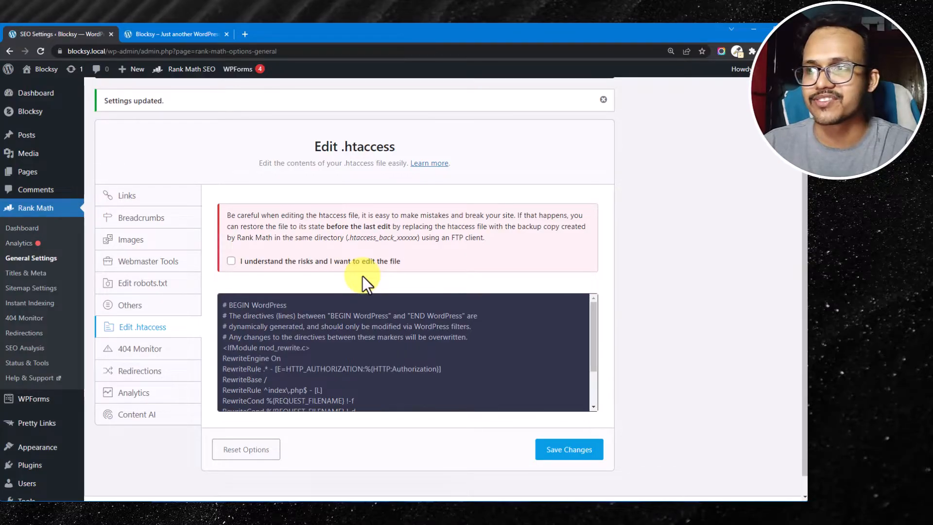
click(141, 353)
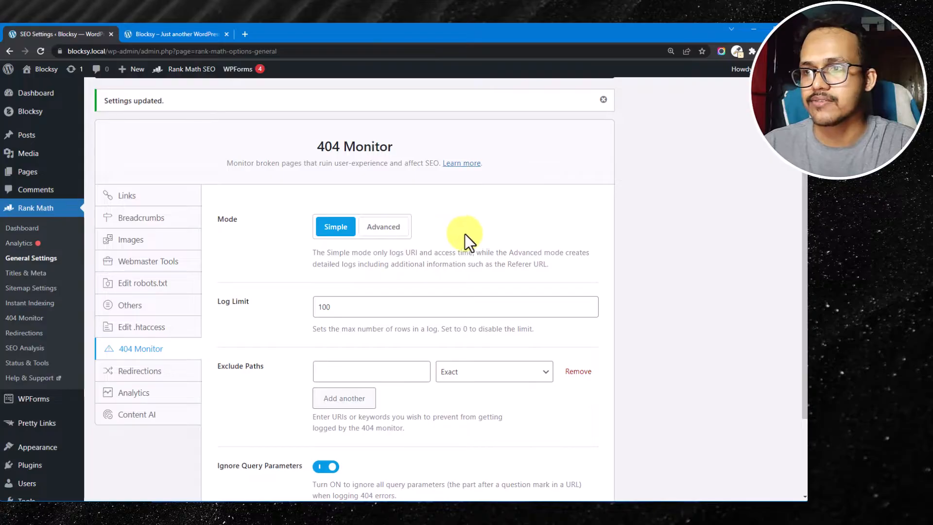
Review the 404 Monitor's log limit, excluded paths and query parameter options, and open the Redirections settings.
scroll(464, 232, down, 2)
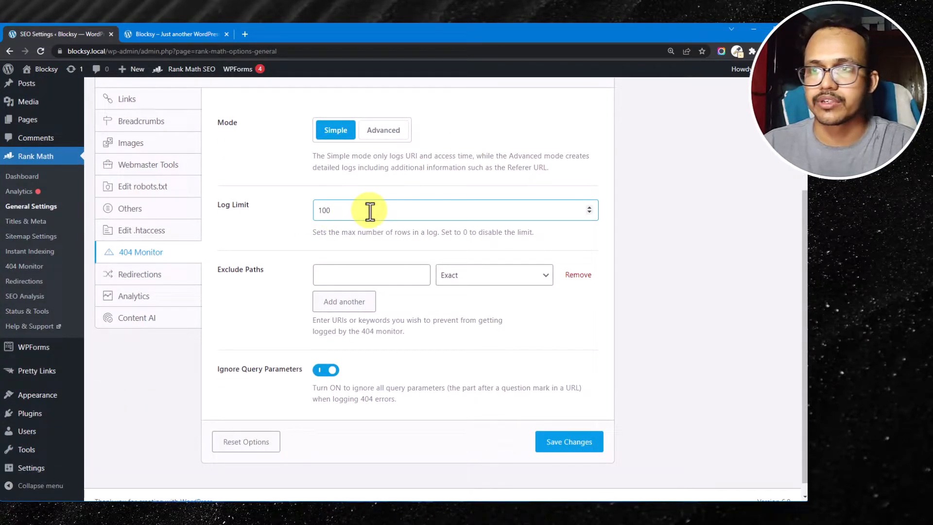
click(360, 274)
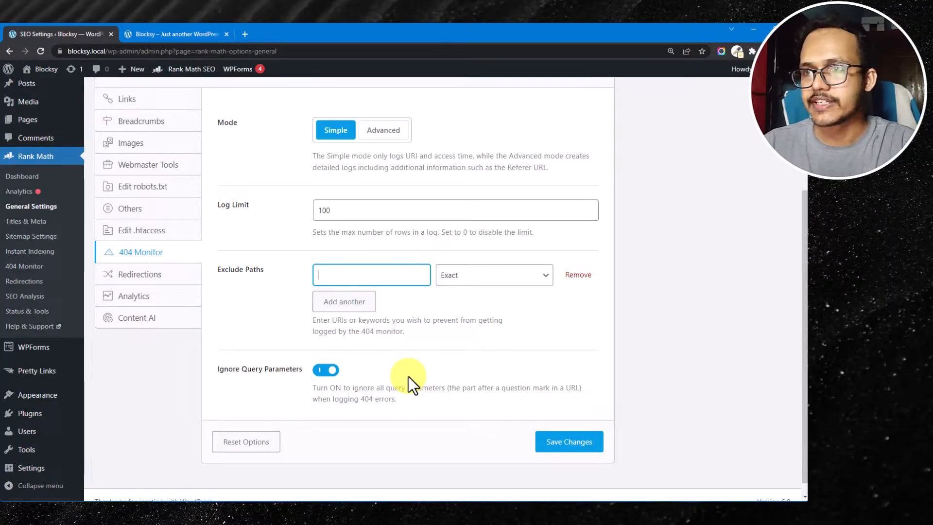
click(147, 276)
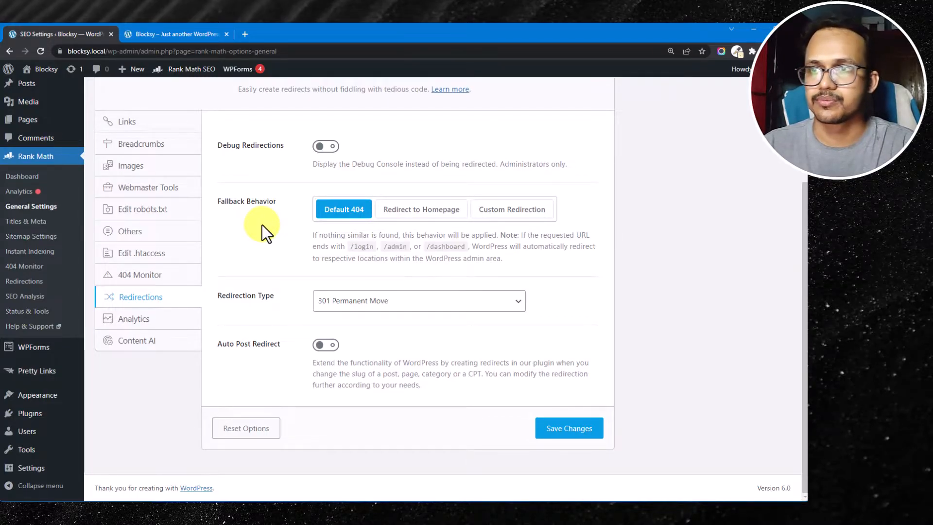
Keep the redirection type at 301 Permanent Move, enable Auto Post Redirect, and save the Redirections settings.
click(385, 304)
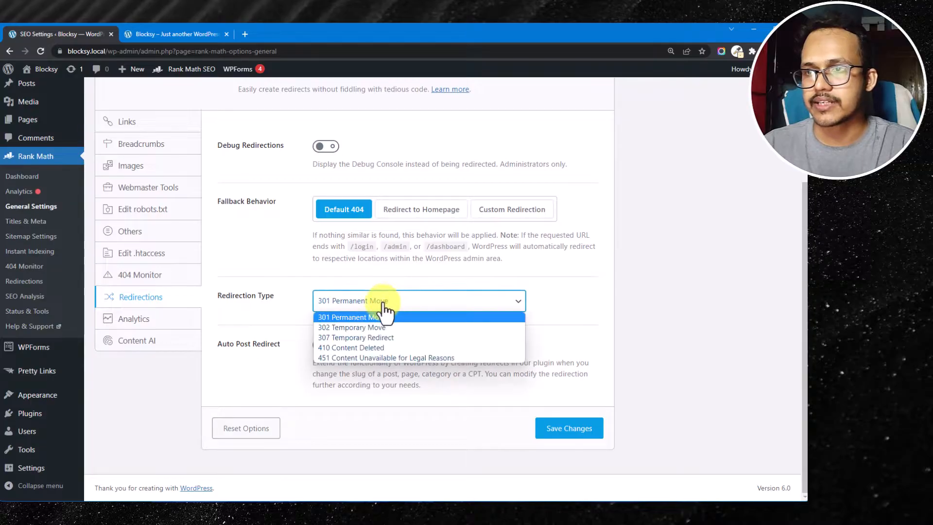
click(349, 318)
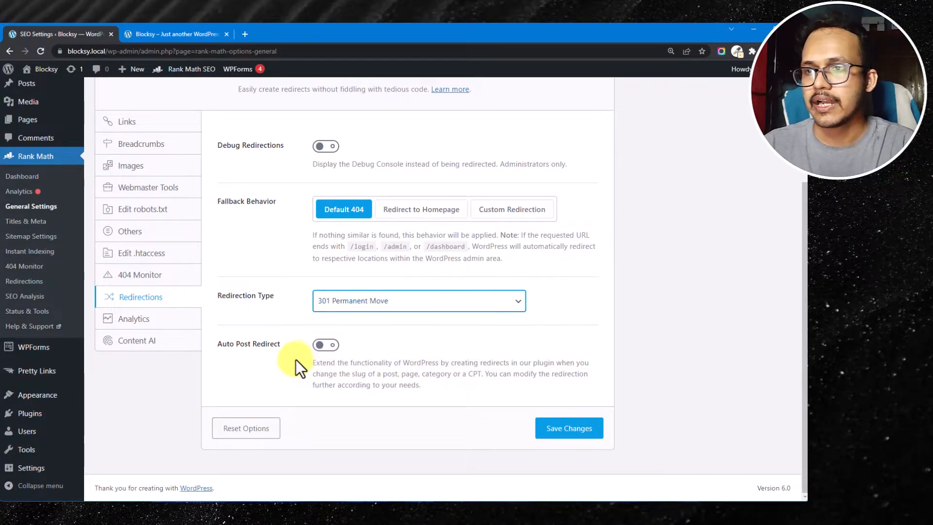
click(326, 346)
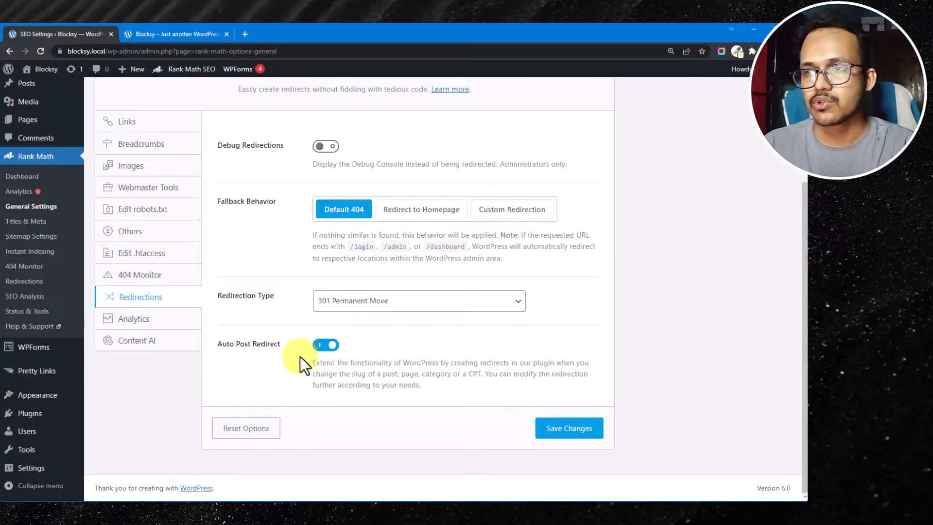
click(589, 437)
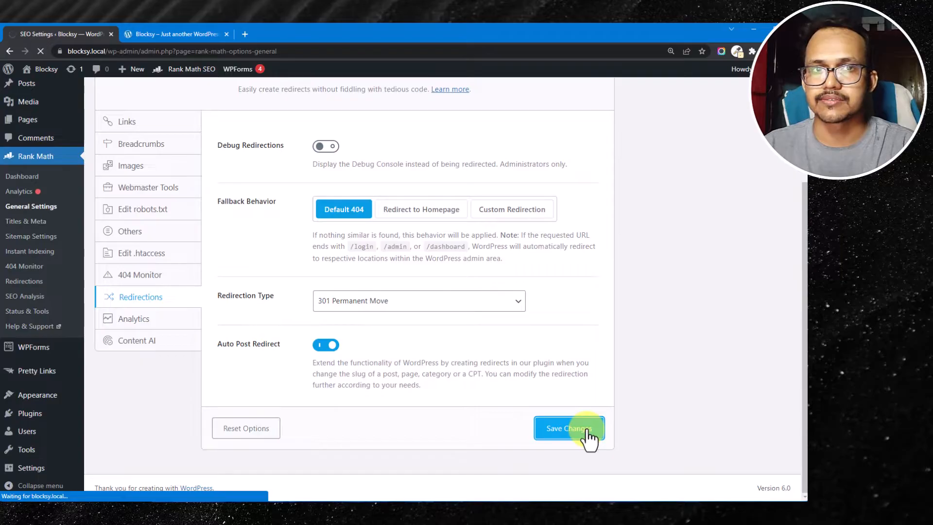
View the Analytics account connection page and the Content AI country and post type options.
scroll(654, 355, down, 2)
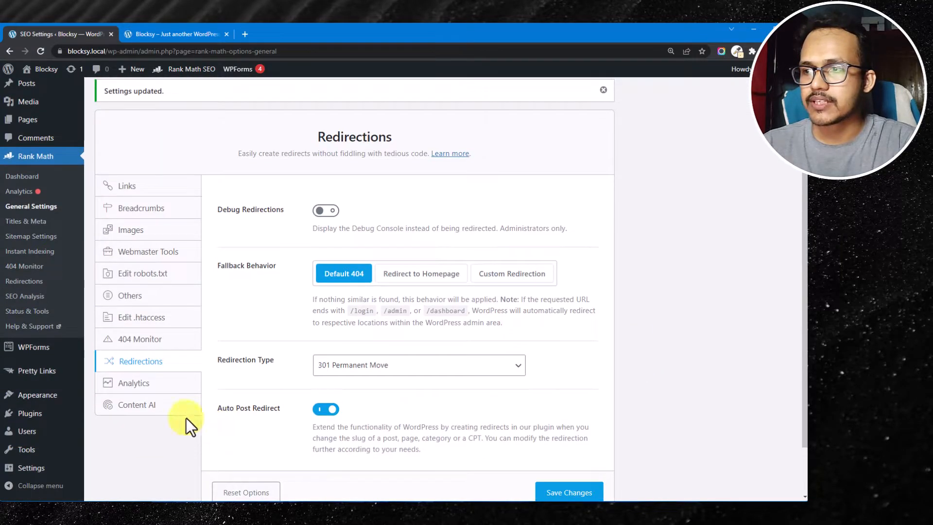
click(127, 383)
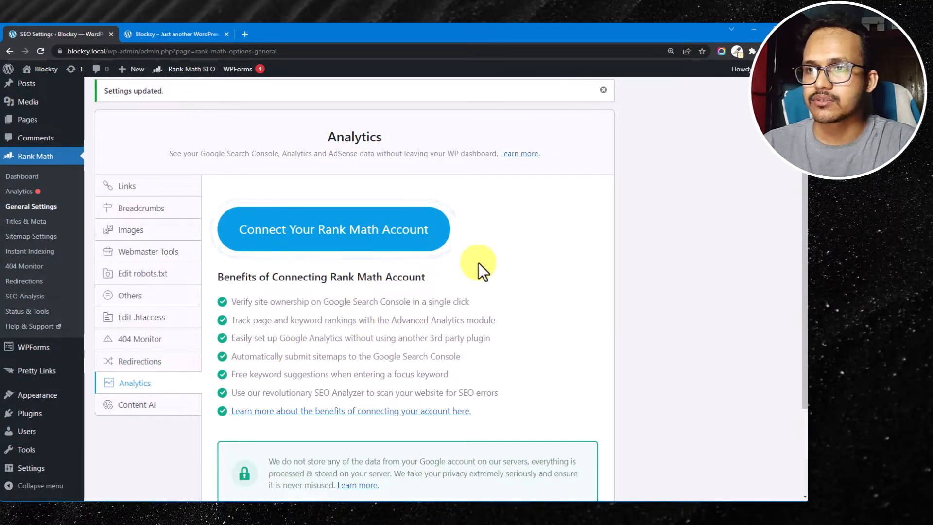
scroll(145, 387, down, 1)
click(140, 362)
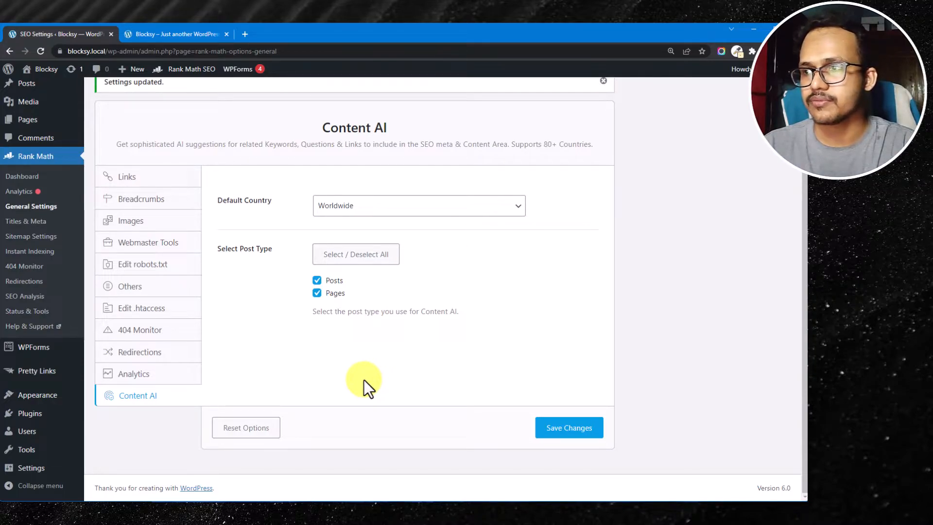
Open the Titles & Meta settings and examine the global Robots Meta options and the available image preview sizes.
click(31, 222)
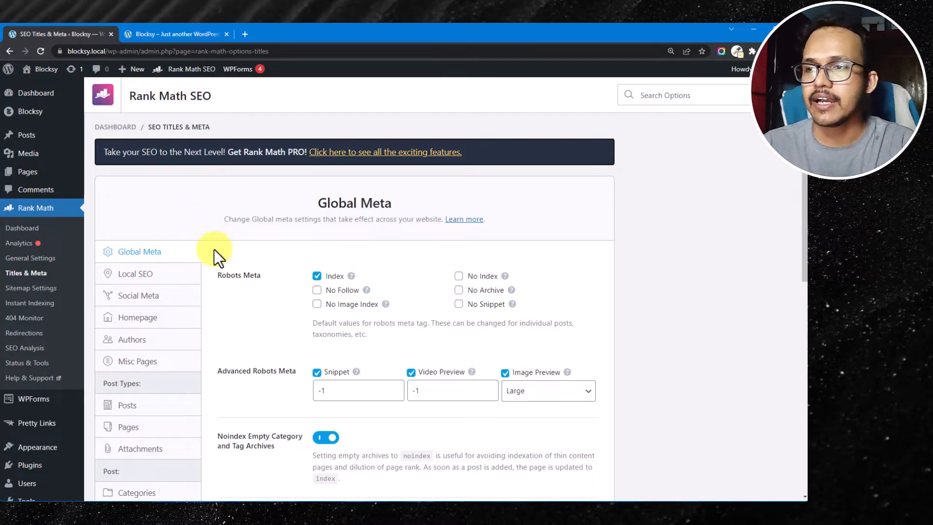
scroll(194, 239, down, 1)
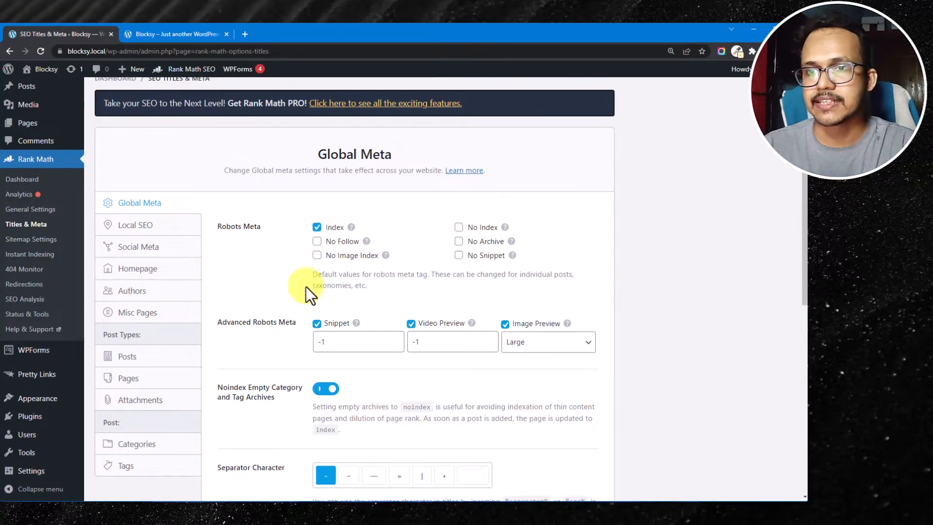
scroll(307, 289, down, 1)
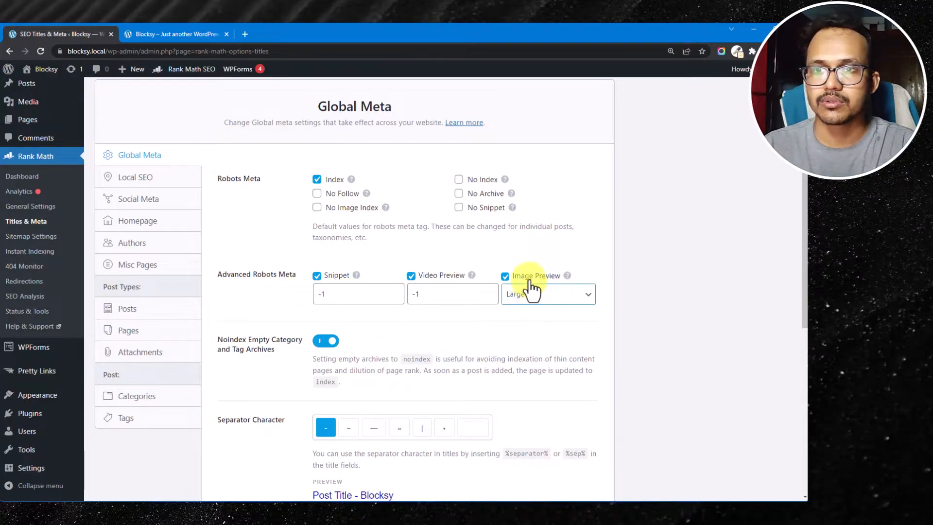
click(552, 292)
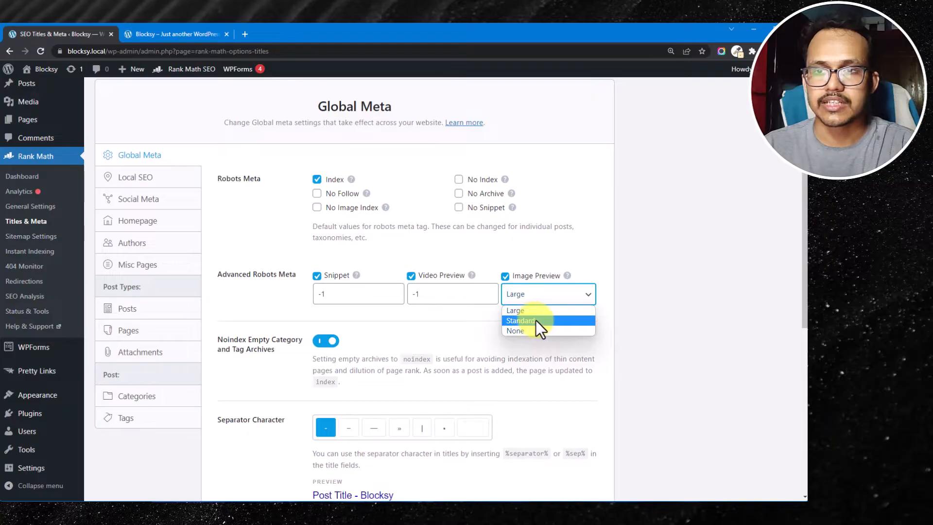
click(545, 299)
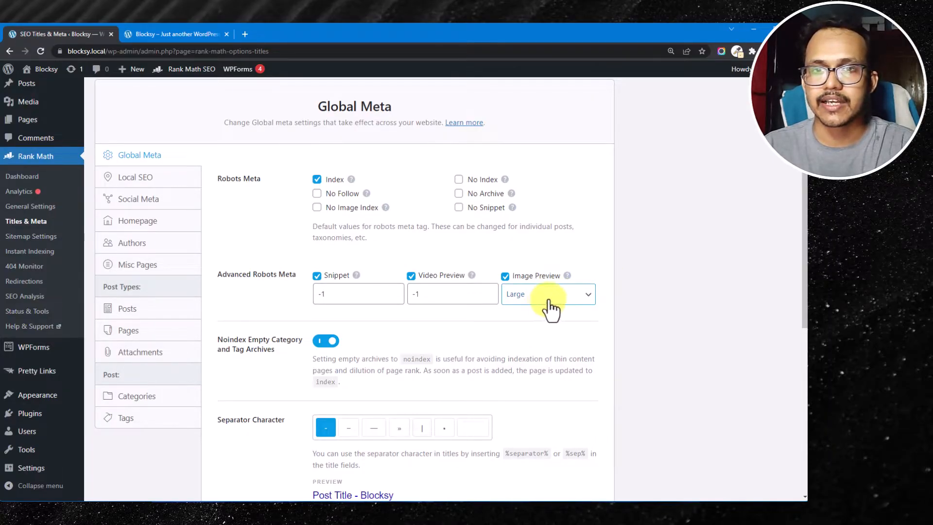
Search Google for key2blogging in a new tab as an example of a title separator, and return to the Global Meta settings.
scroll(550, 324, down, 2)
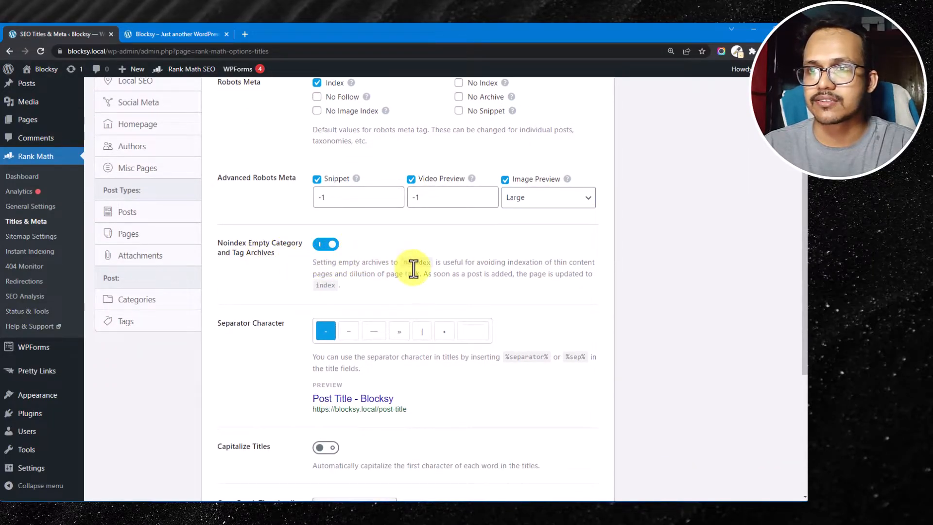
scroll(558, 270, down, 2)
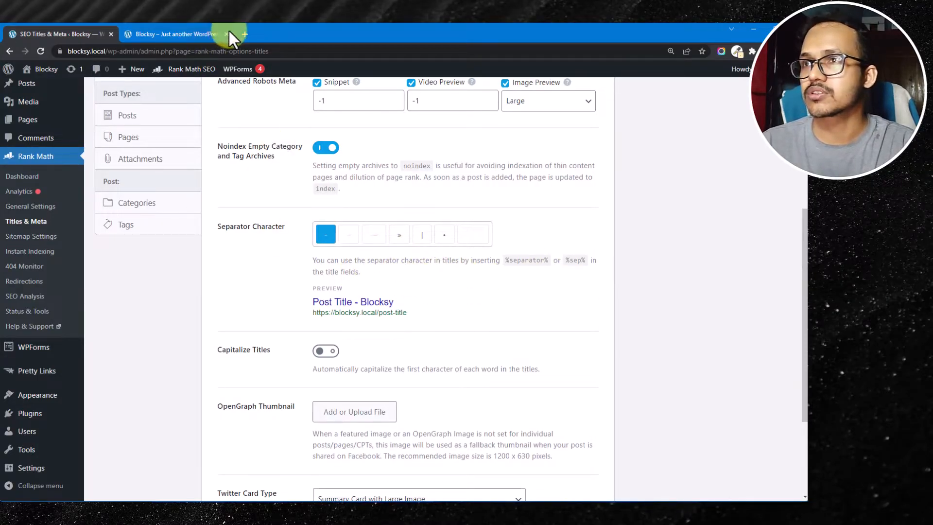
click(246, 35)
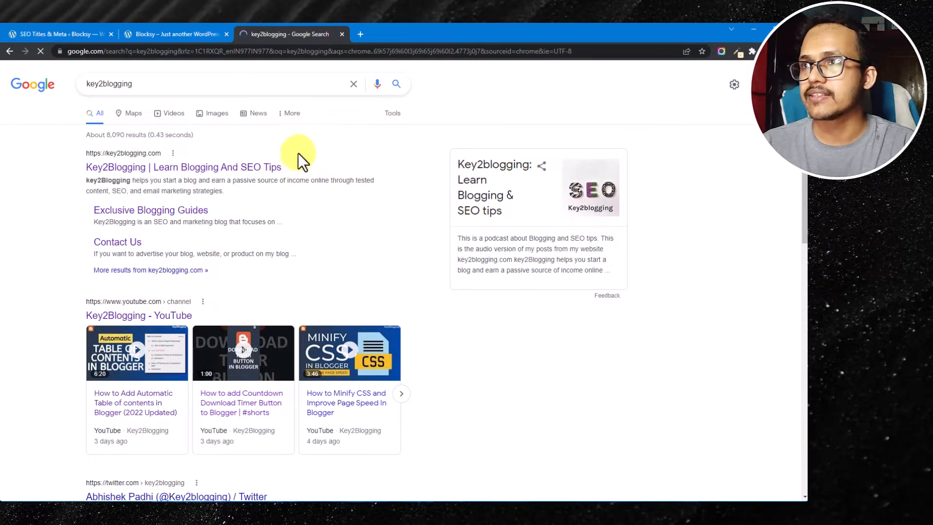
click(70, 34)
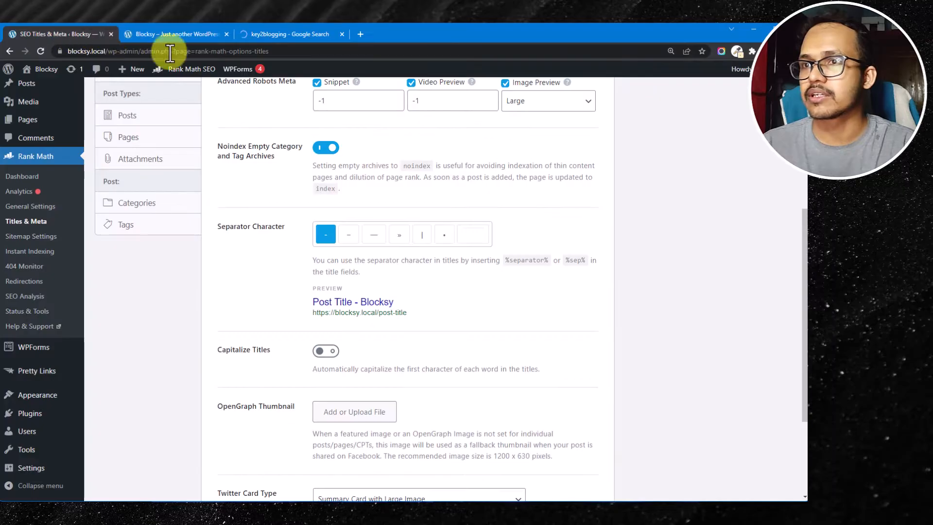
Compare the » and – separators with the Google example, and set the Separator Character for titles to |.
click(422, 236)
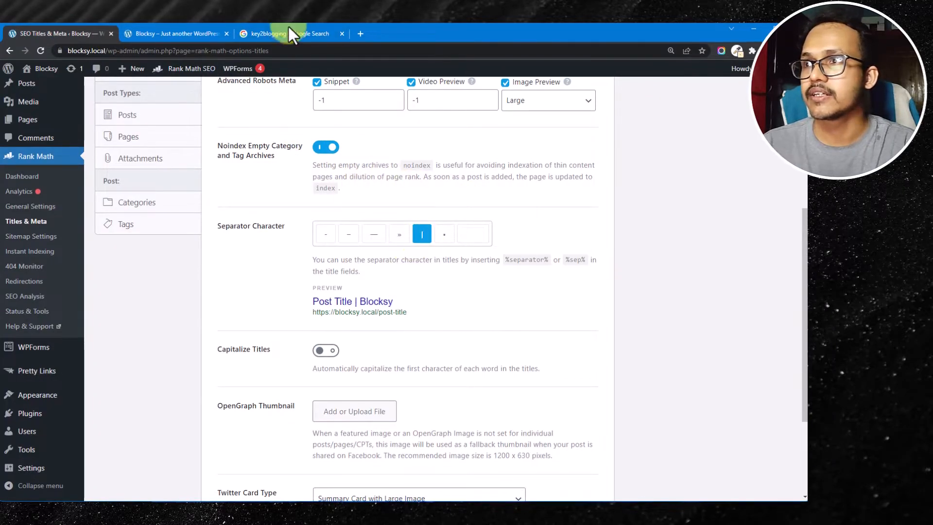
click(267, 33)
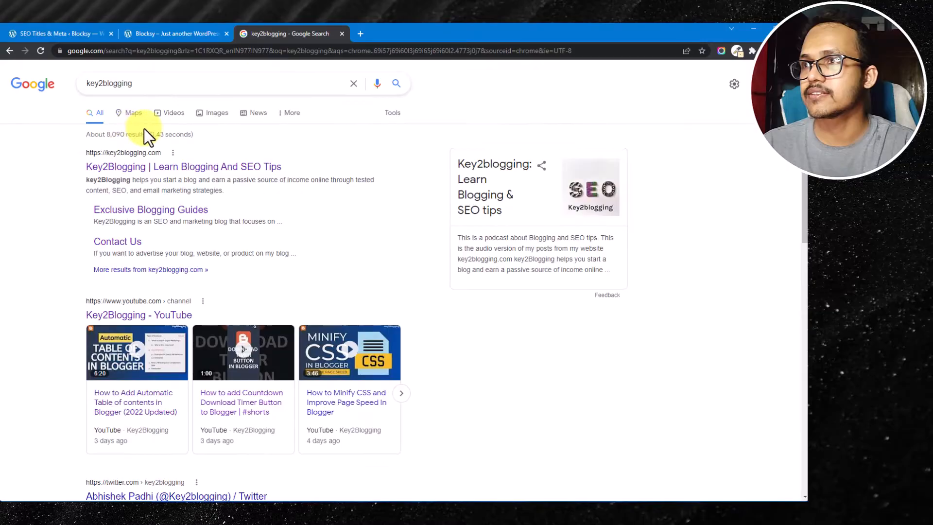
click(79, 34)
click(399, 235)
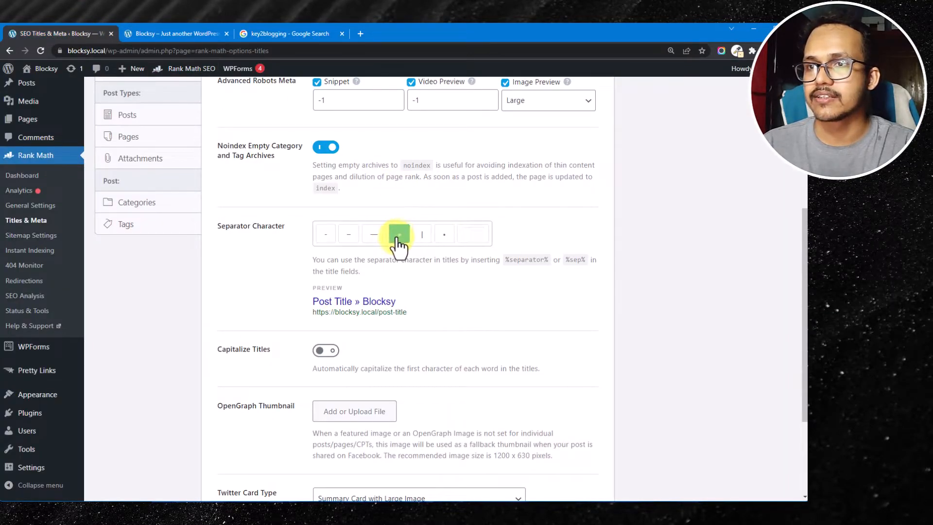
click(348, 234)
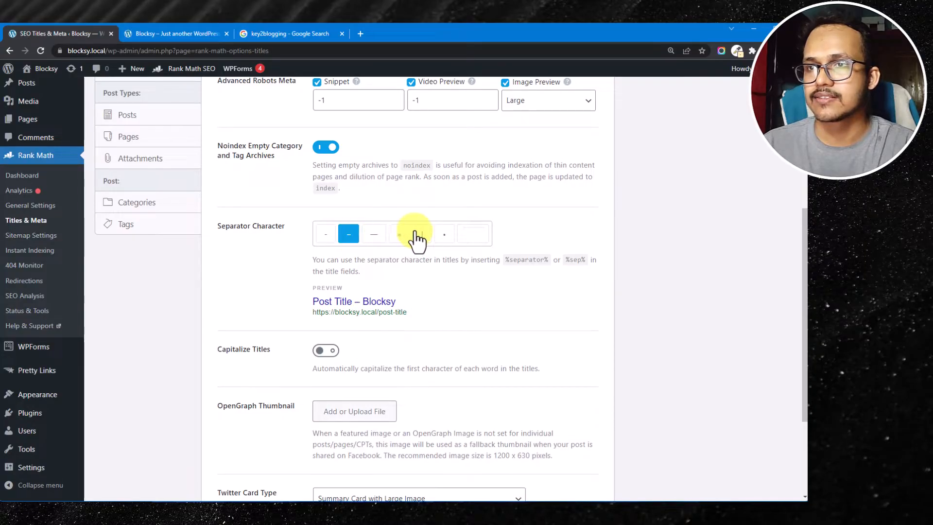
click(420, 235)
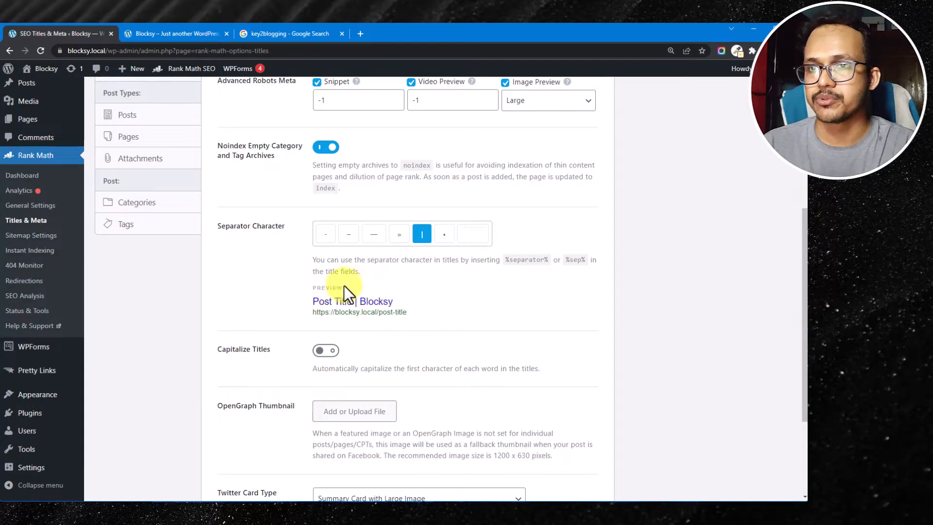
Enable Capitalize Titles in the Global Meta settings and check the title capitalization in the Google search example.
scroll(483, 263, down, 2)
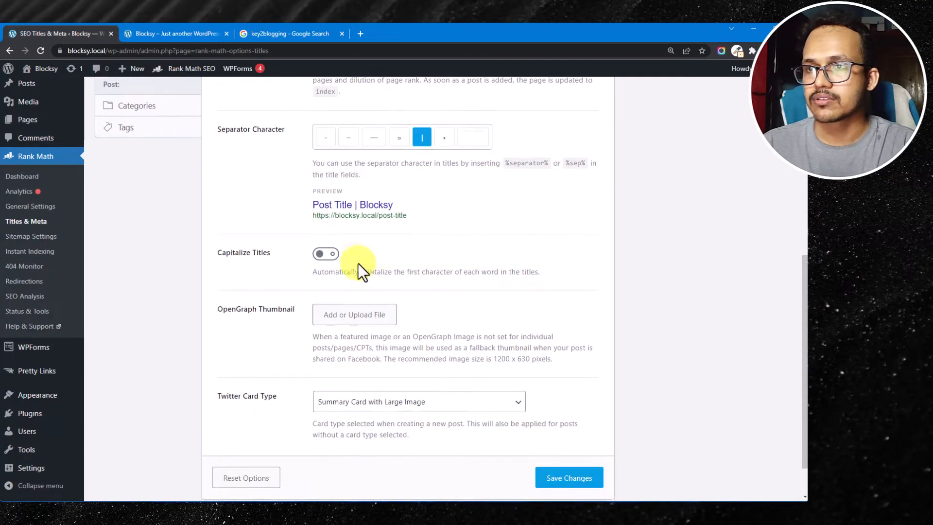
click(324, 253)
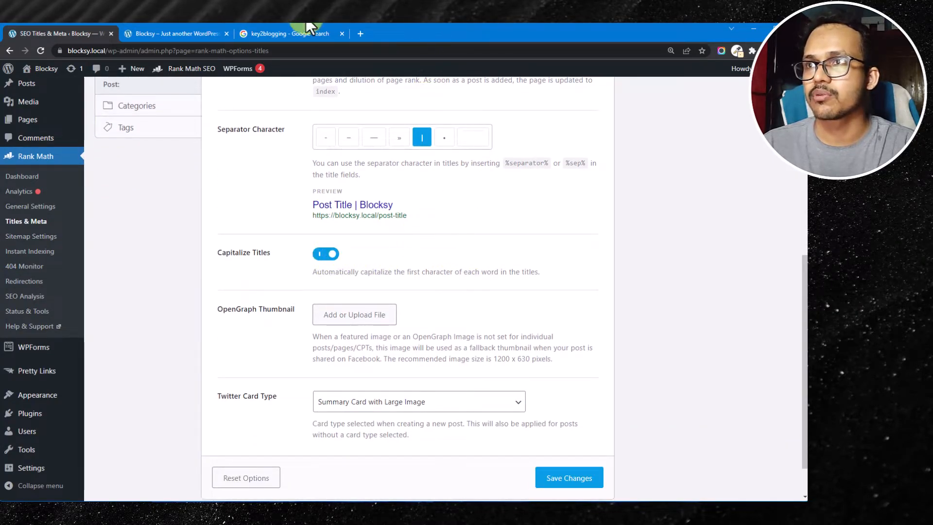
click(292, 31)
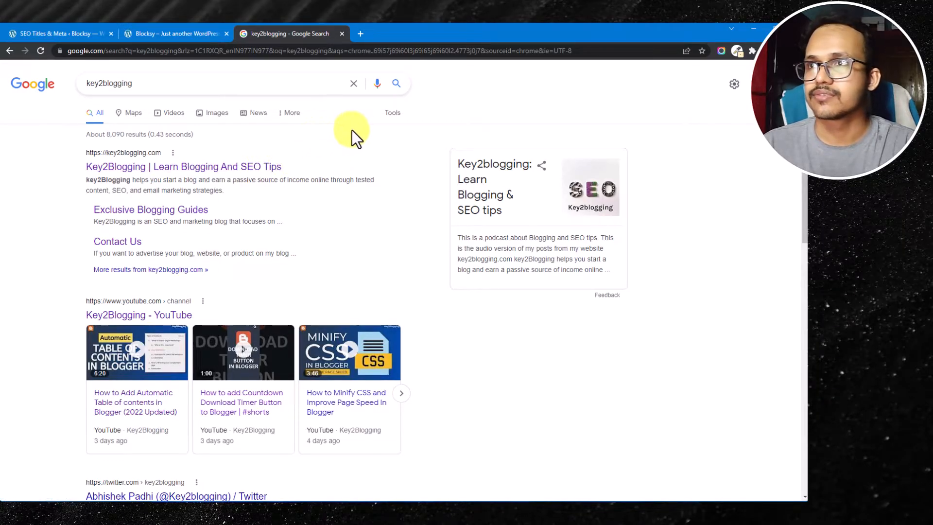
click(41, 33)
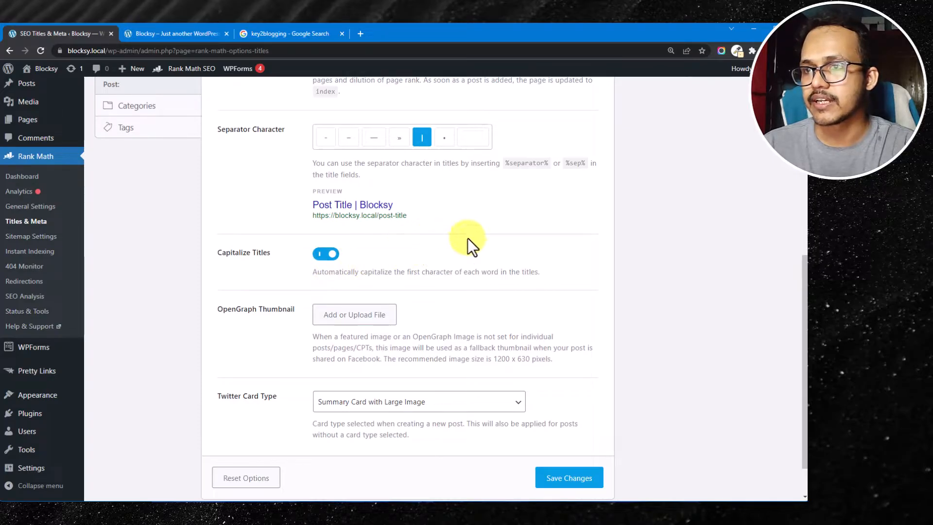
Keep the Twitter Card Type as Summary Card with Large Image and save the Global Meta settings.
scroll(497, 272, down, 1)
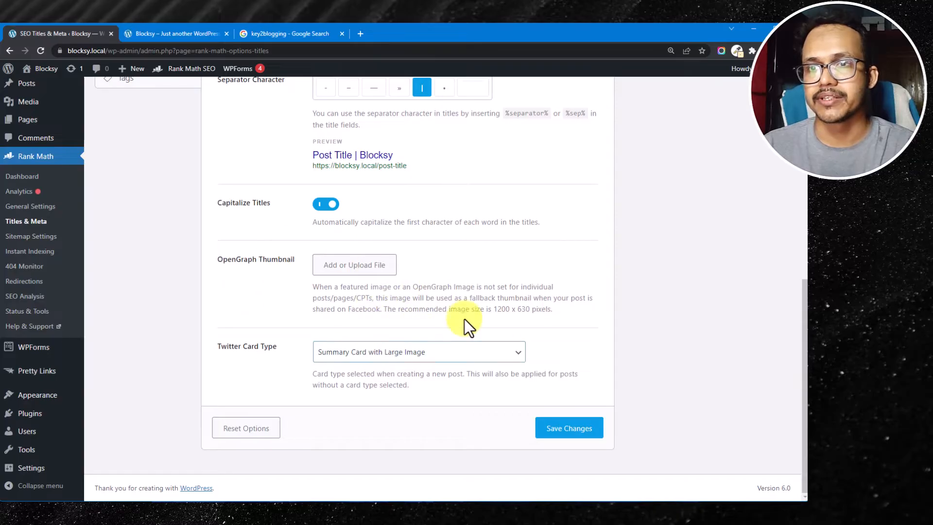
click(449, 356)
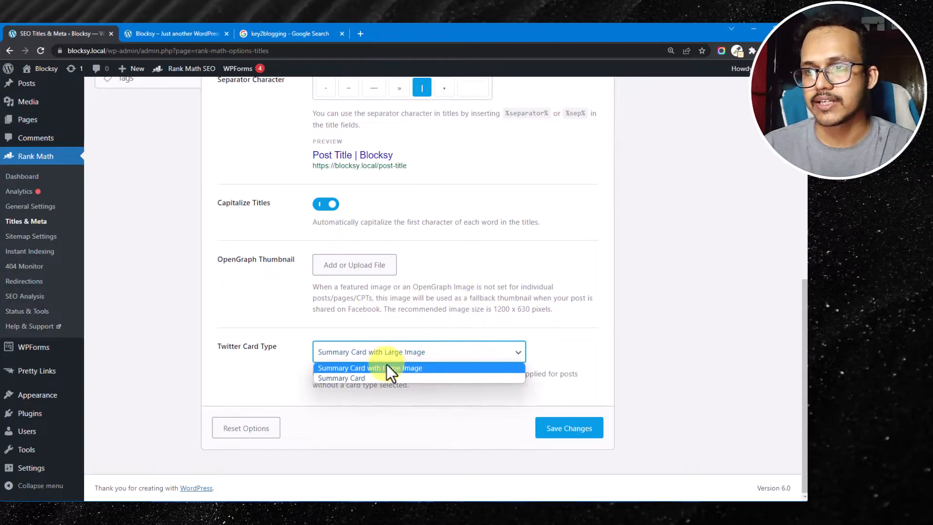
click(561, 349)
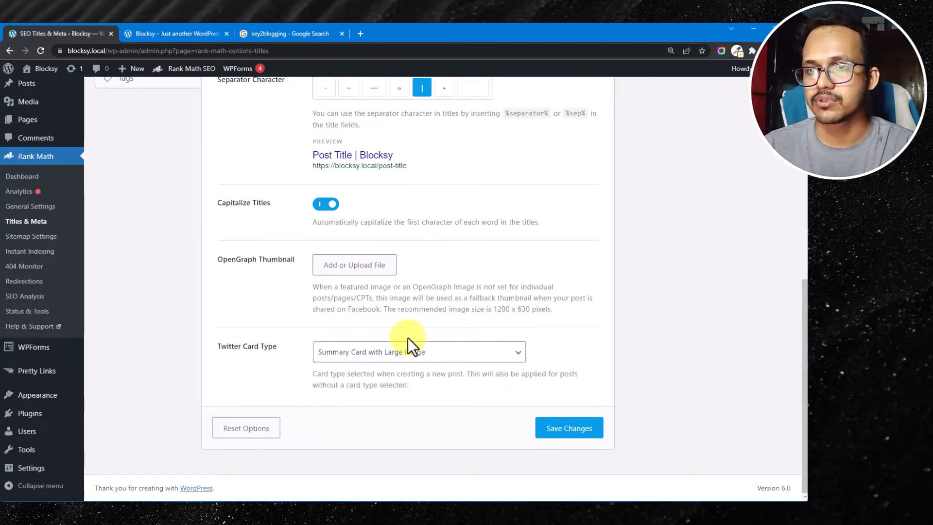
click(588, 434)
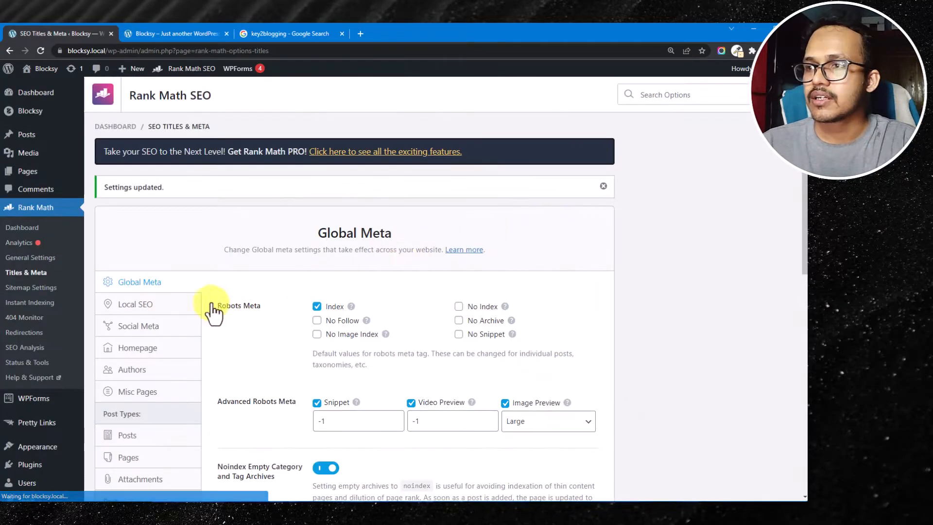
Open the Local SEO settings and set Person or Company to Organization.
click(141, 307)
scroll(632, 336, down, 2)
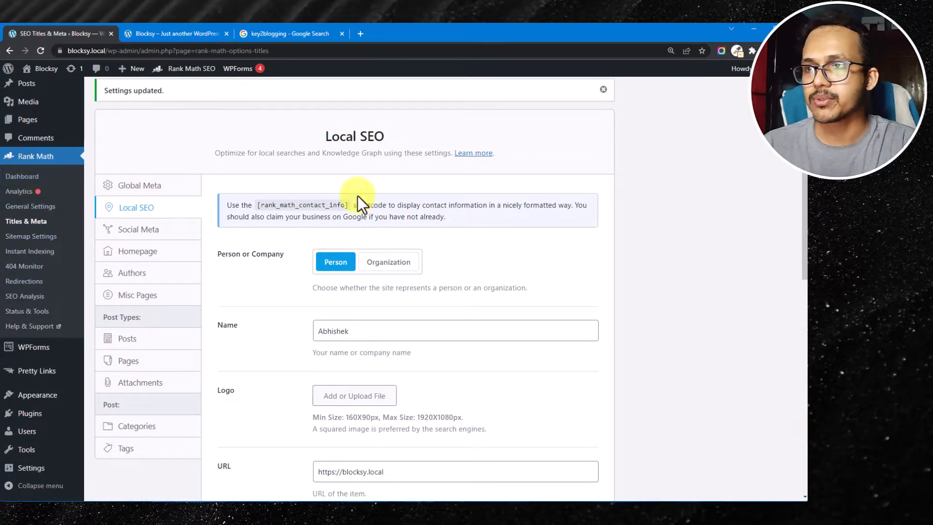
scroll(446, 260, down, 1)
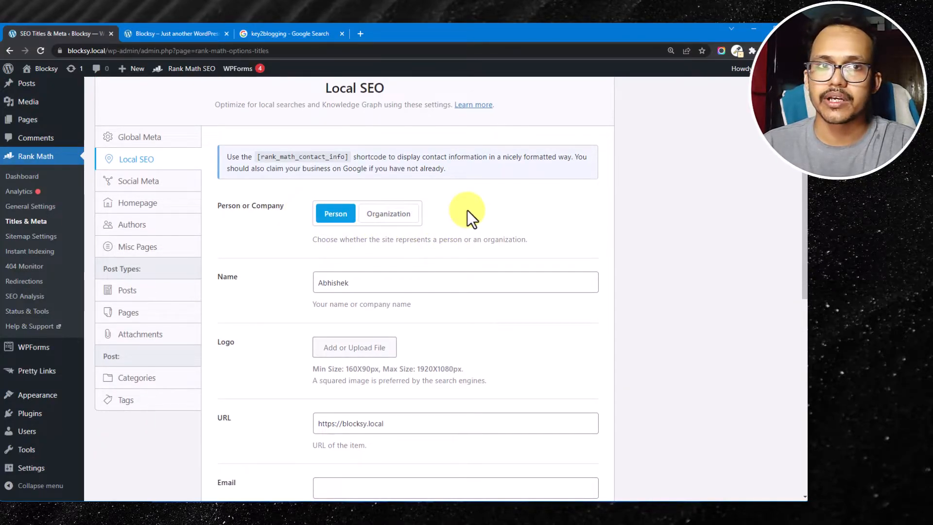
click(393, 214)
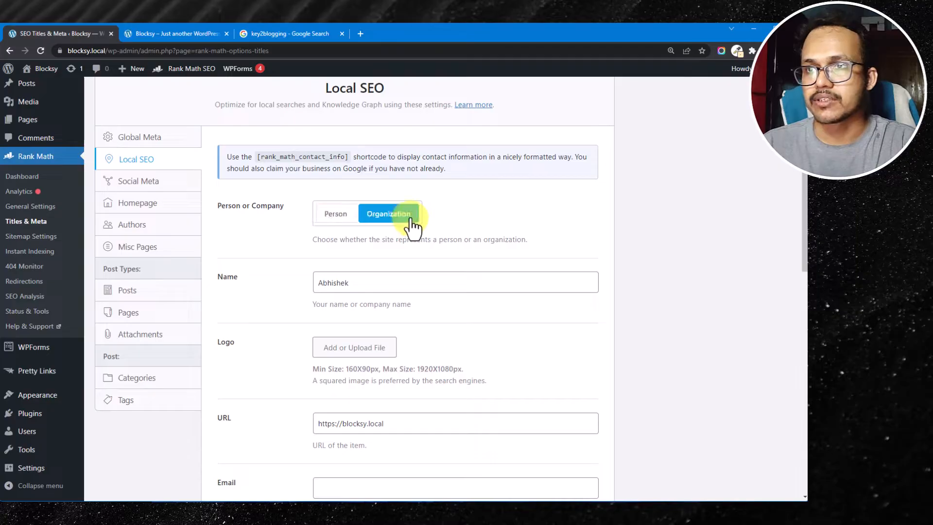
Set Person or Company to Person in the Local SEO settings and review the Name, Logo and URL fields.
click(333, 214)
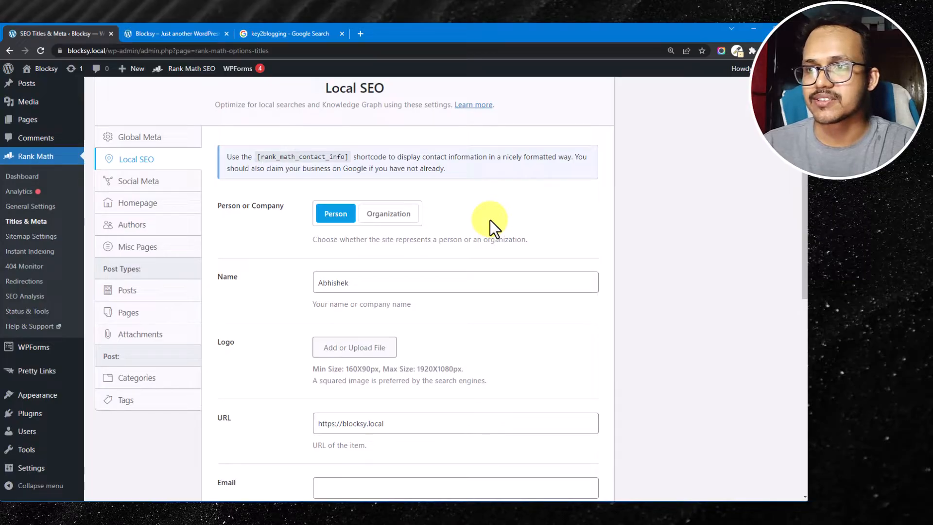
click(361, 278)
scroll(474, 332, down, 2)
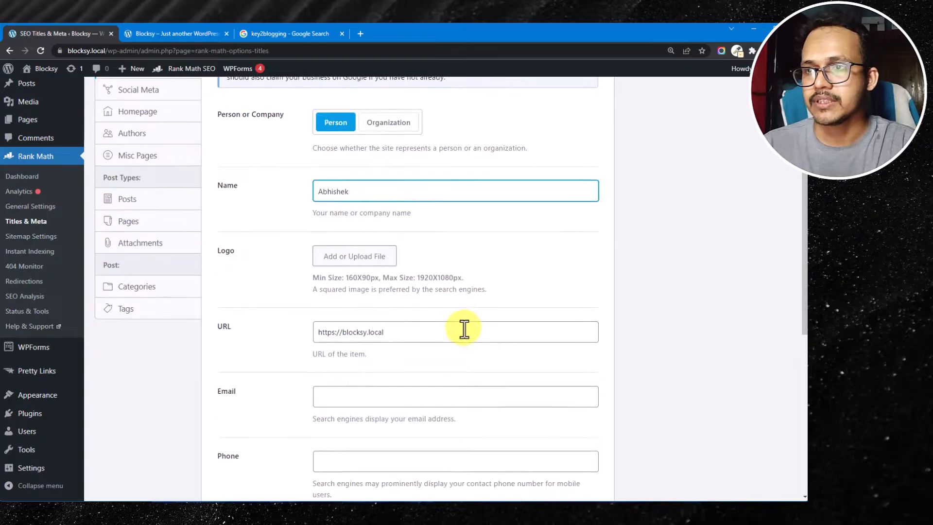
scroll(452, 282, down, 1)
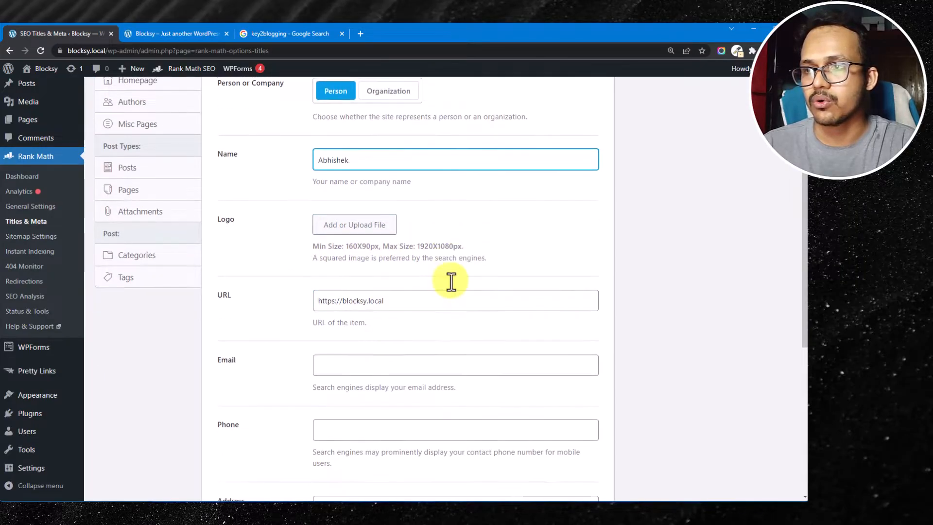
scroll(451, 281, down, 3)
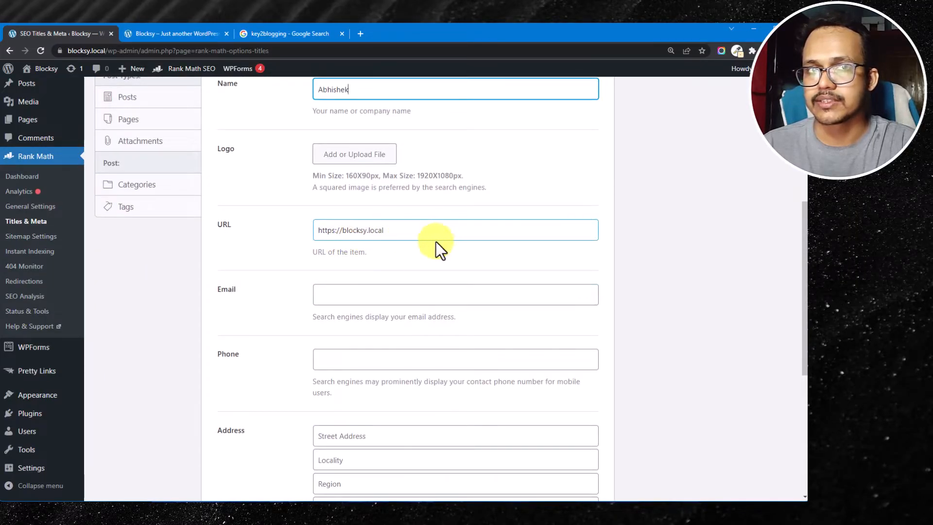
scroll(418, 263, down, 2)
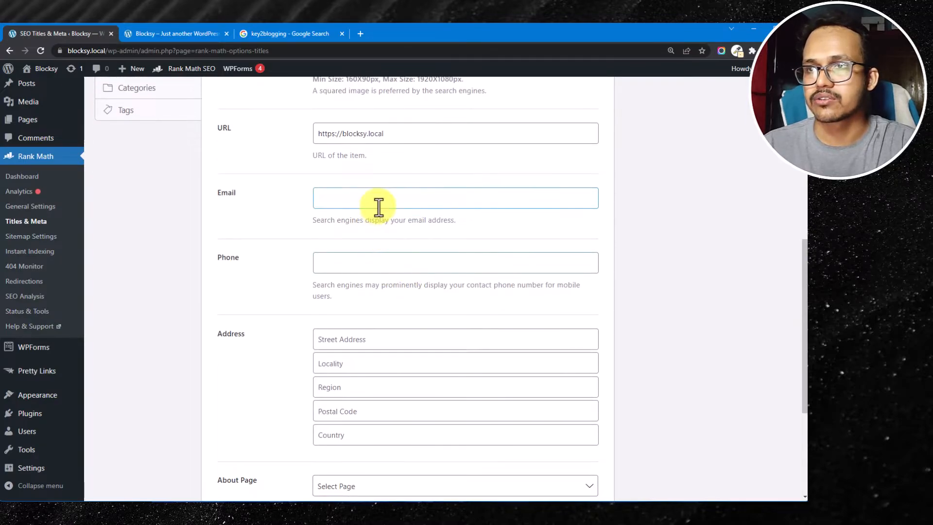
Check the Email, Phone, Address, About Page and Contact Page fields without filling them, and save the Local SEO settings.
click(379, 204)
click(418, 270)
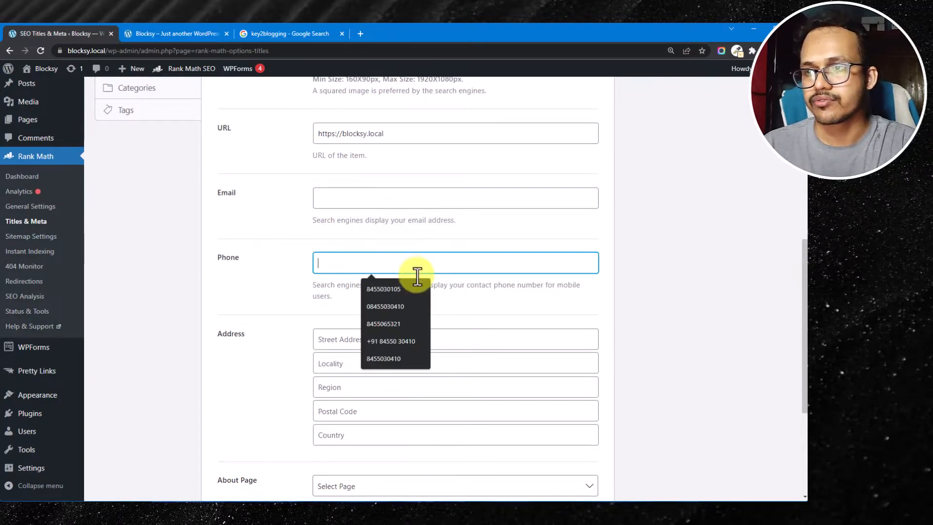
click(284, 341)
scroll(272, 273, down, 3)
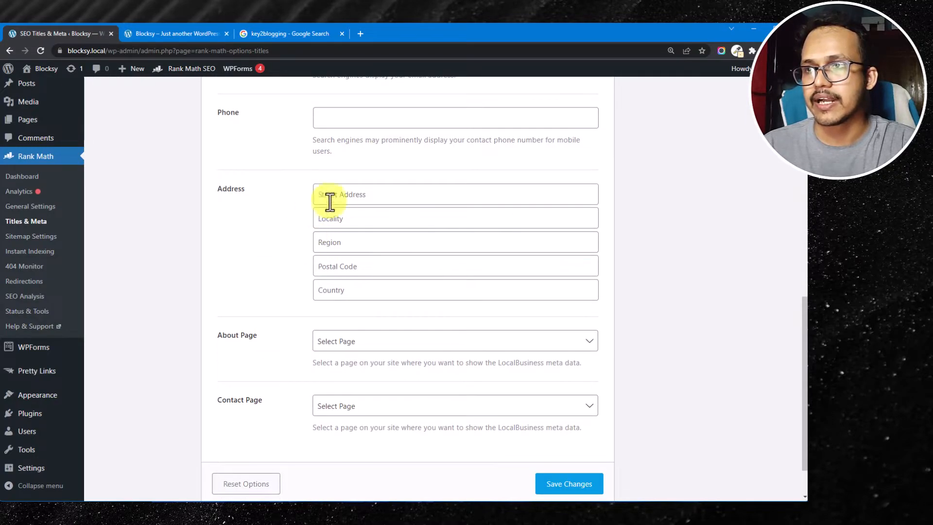
scroll(287, 362, down, 1)
click(394, 294)
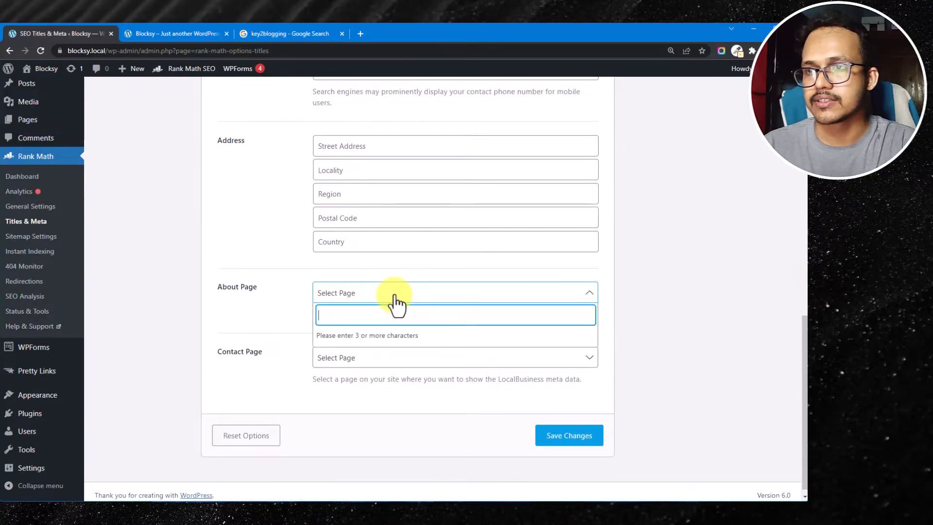
click(306, 330)
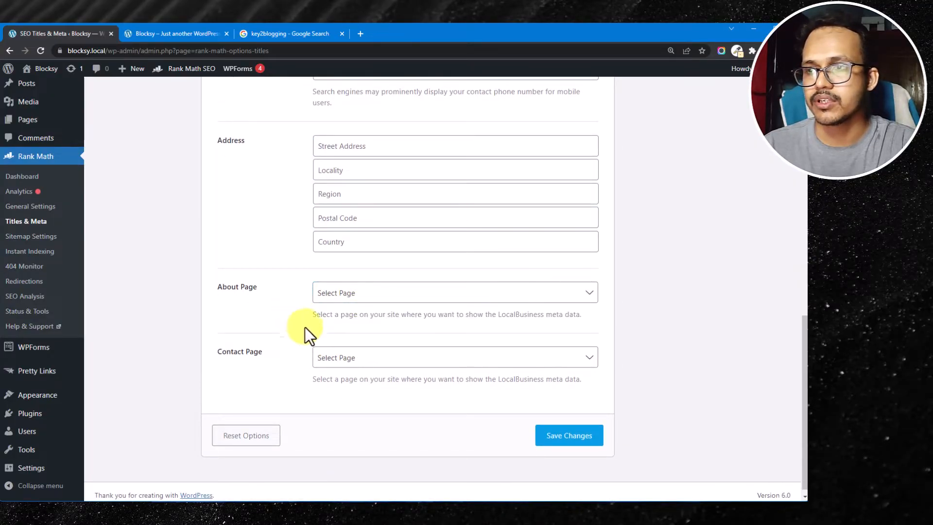
click(375, 358)
click(308, 345)
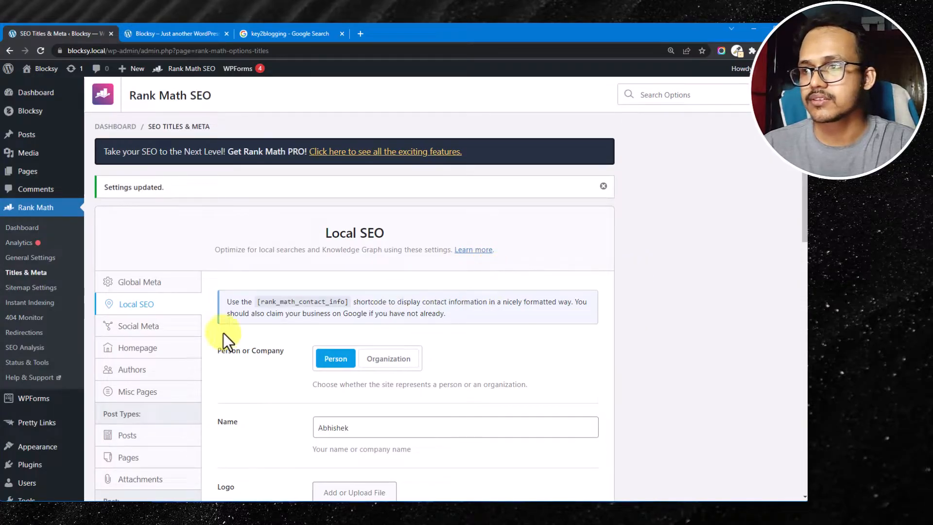
Open the Social Meta settings, review the Facebook and Twitter Username fields, and save the changes.
click(138, 326)
scroll(224, 323, down, 1)
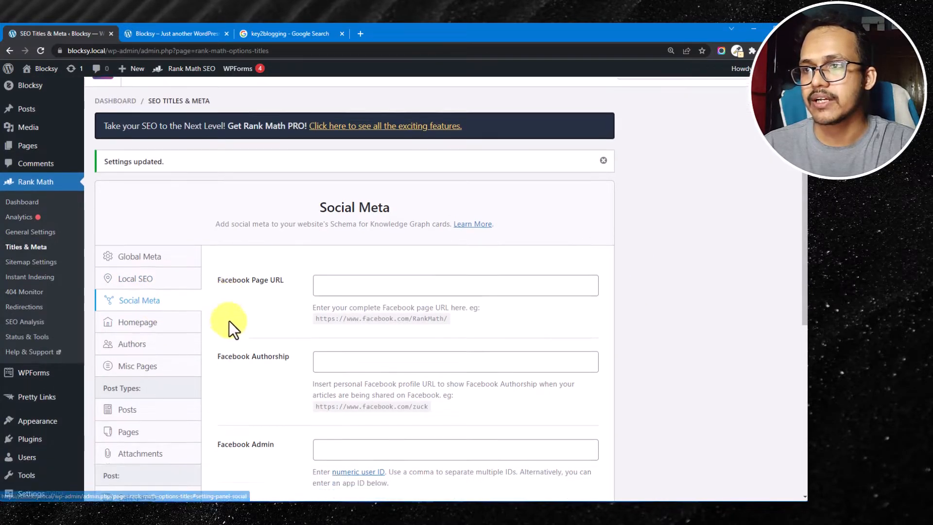
scroll(229, 321, down, 2)
click(336, 213)
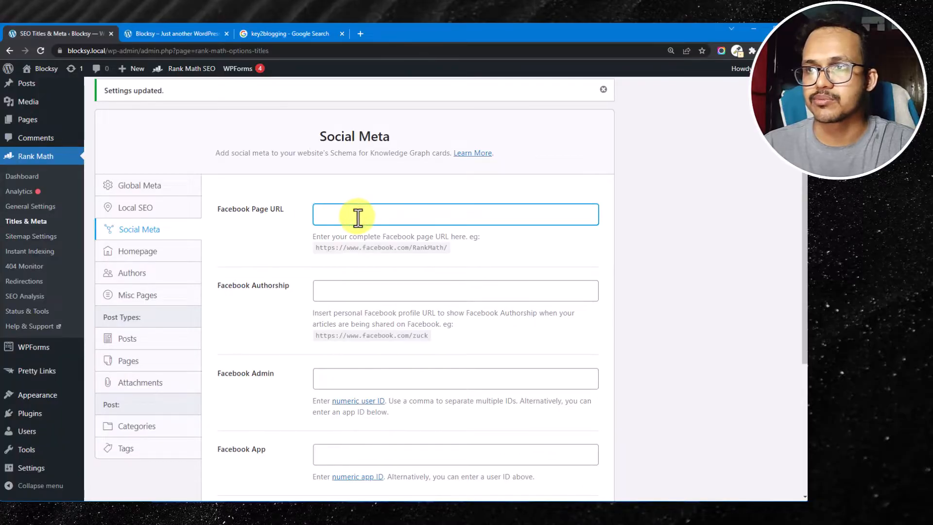
scroll(360, 297, down, 3)
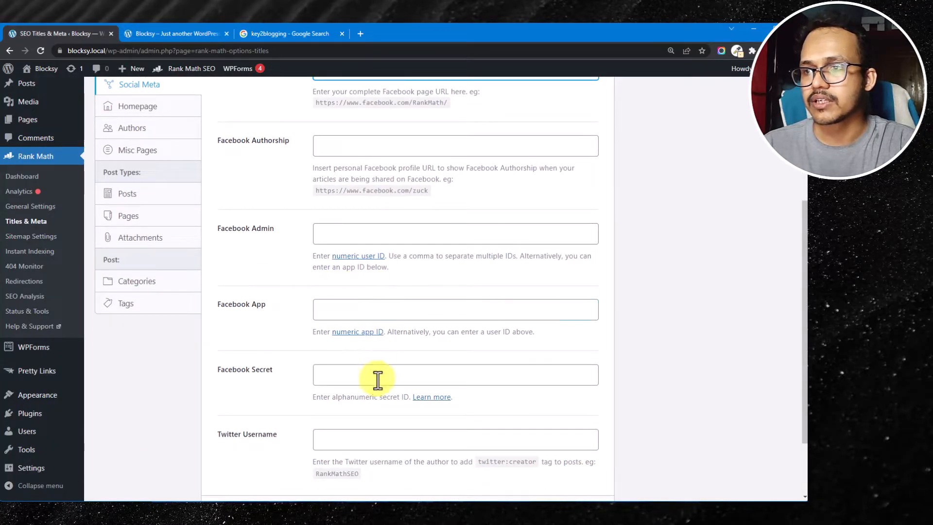
scroll(355, 370, down, 2)
click(362, 355)
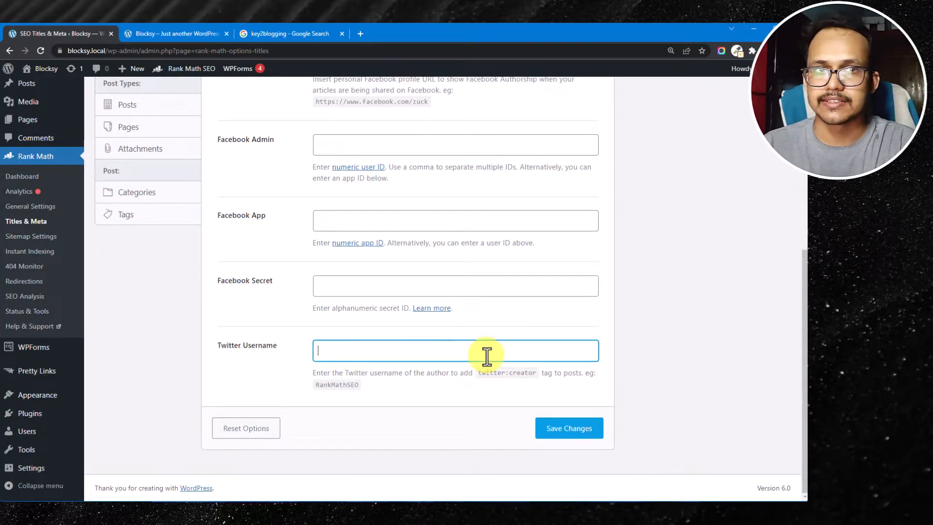
click(595, 432)
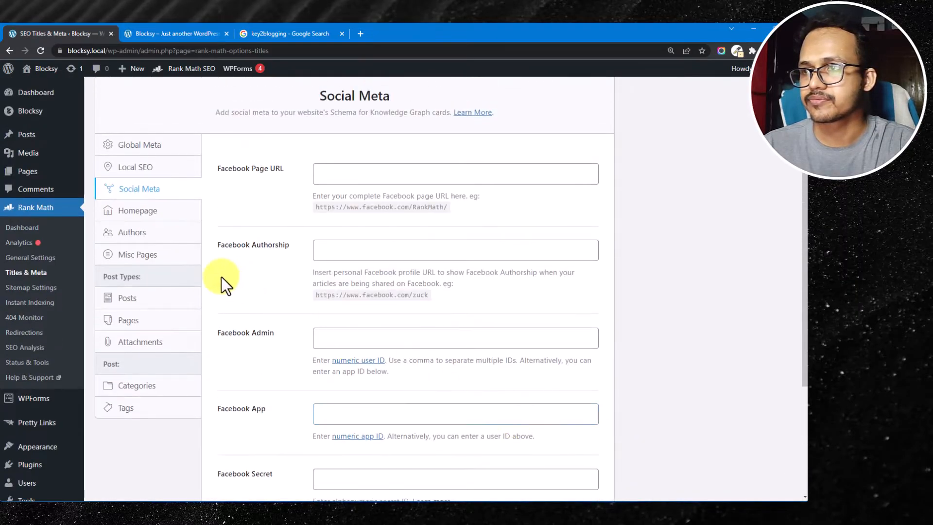
Open the Homepage settings and remove the %page% variable from the Homepage Title.
click(144, 214)
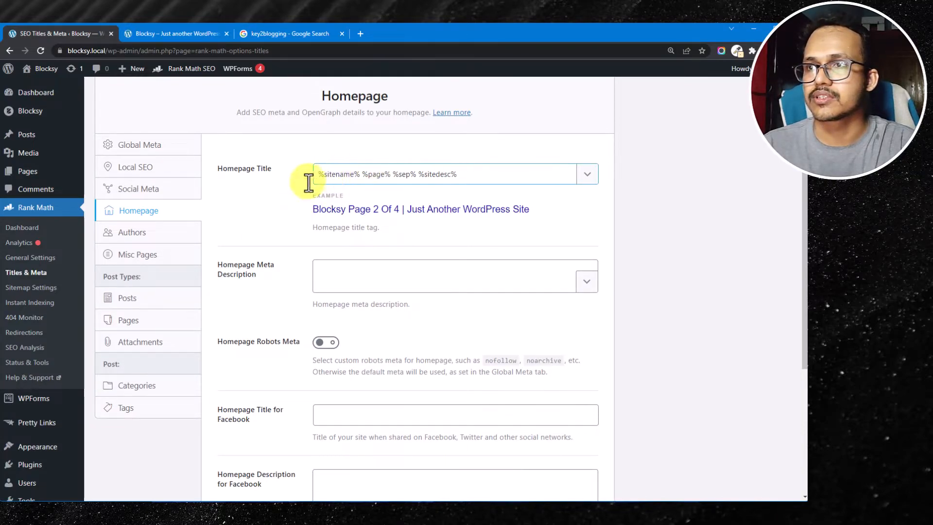
click(327, 176)
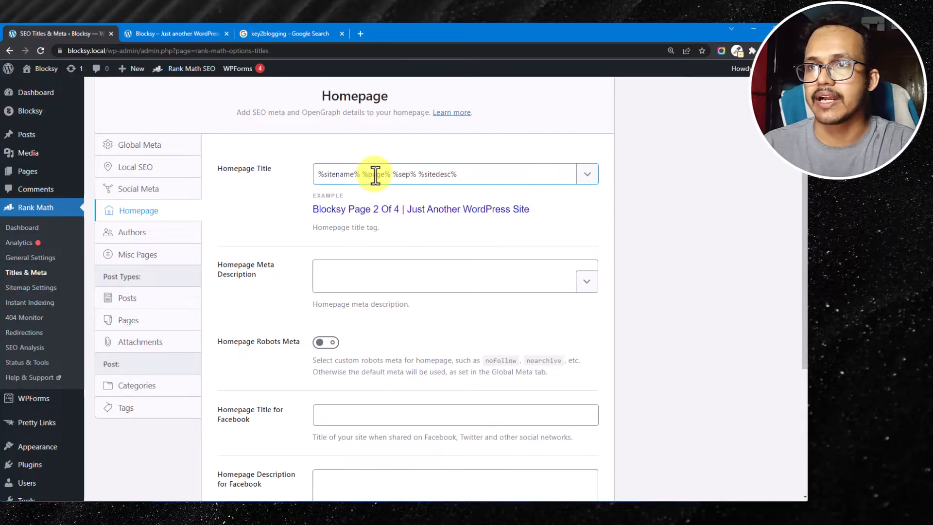
drag(362, 175, 390, 175)
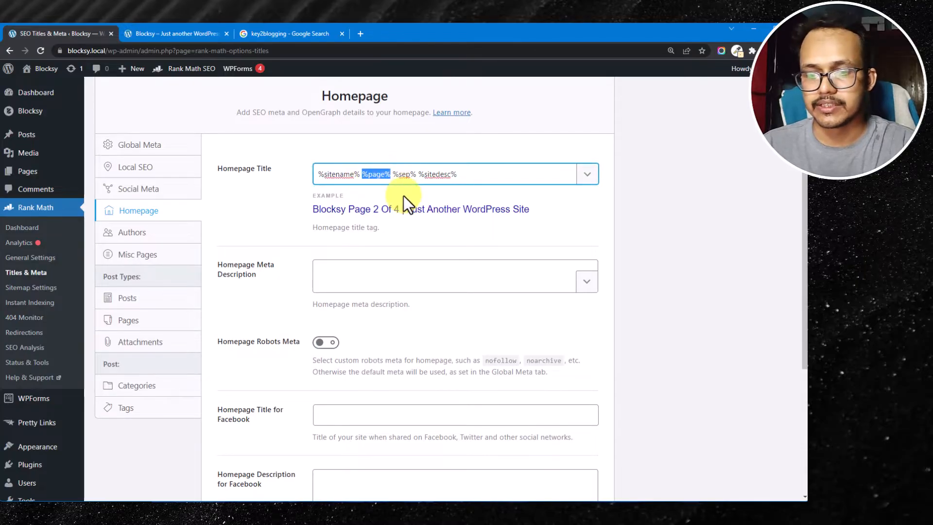
key(BackSpace)
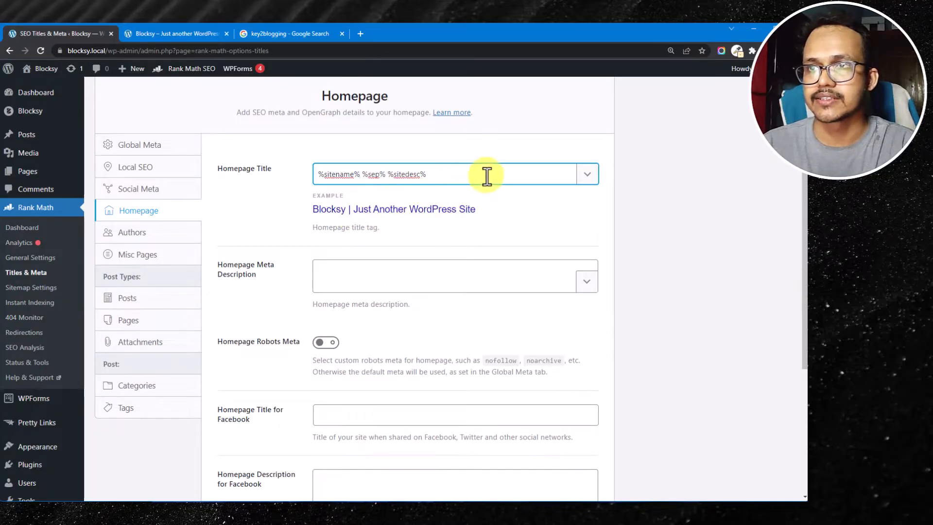
click(531, 211)
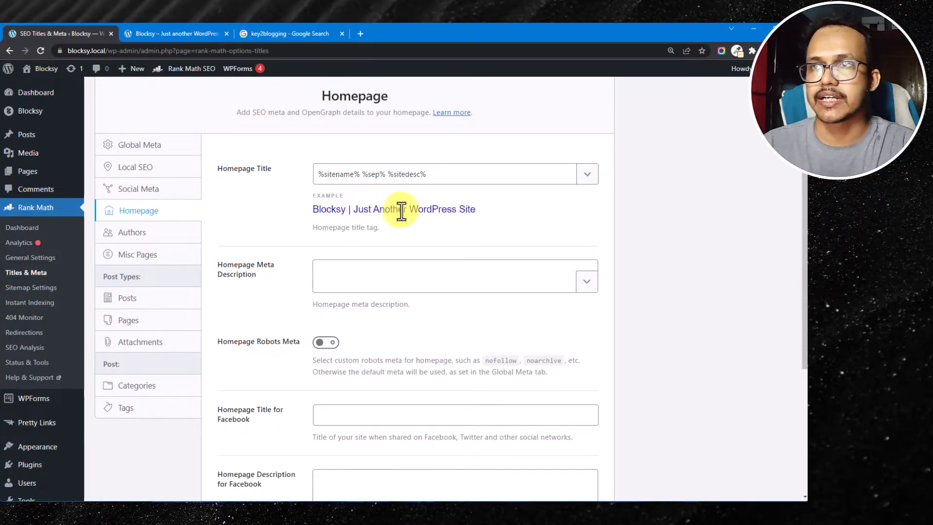
Open the WordPress General Settings in a new browser tab and check the Site Title and Tagline.
scroll(19, 486, down, 3)
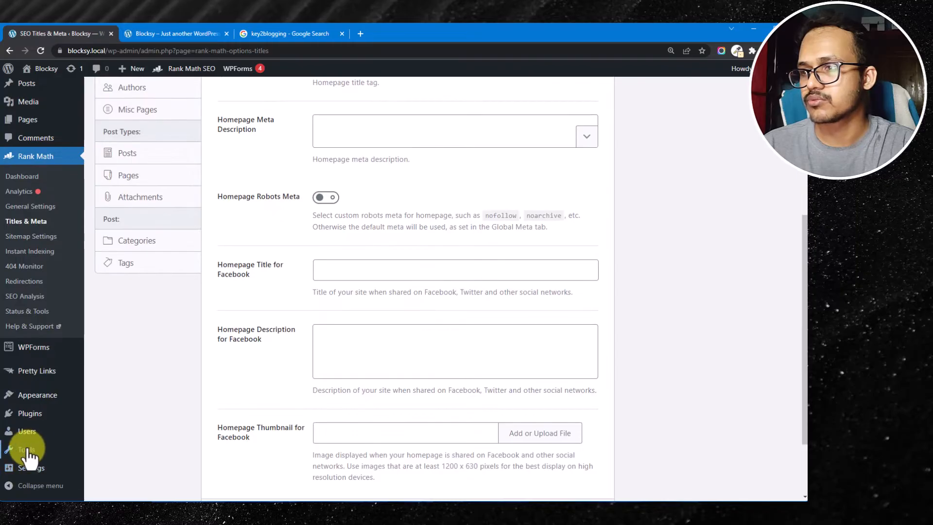
mouse_move(33, 469)
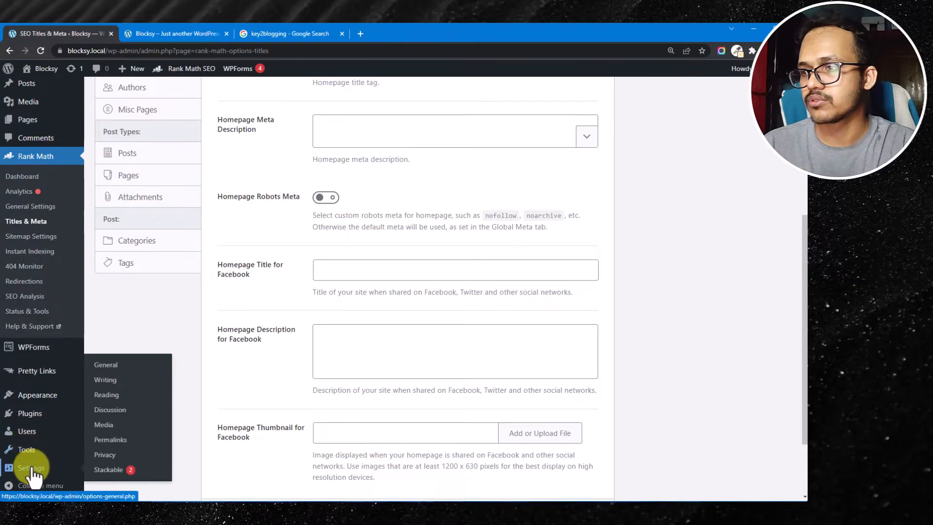
right_click(106, 364)
click(126, 369)
click(171, 30)
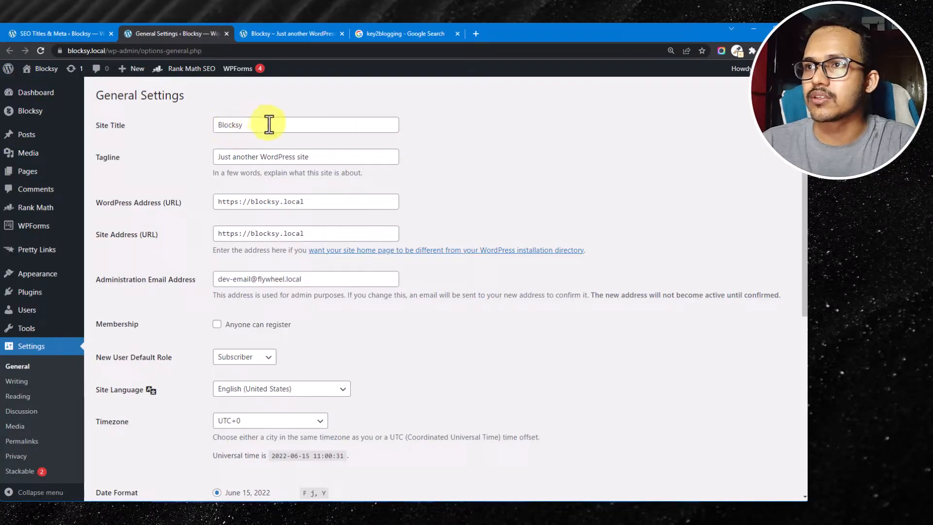
double_click(270, 125)
triple_click(333, 157)
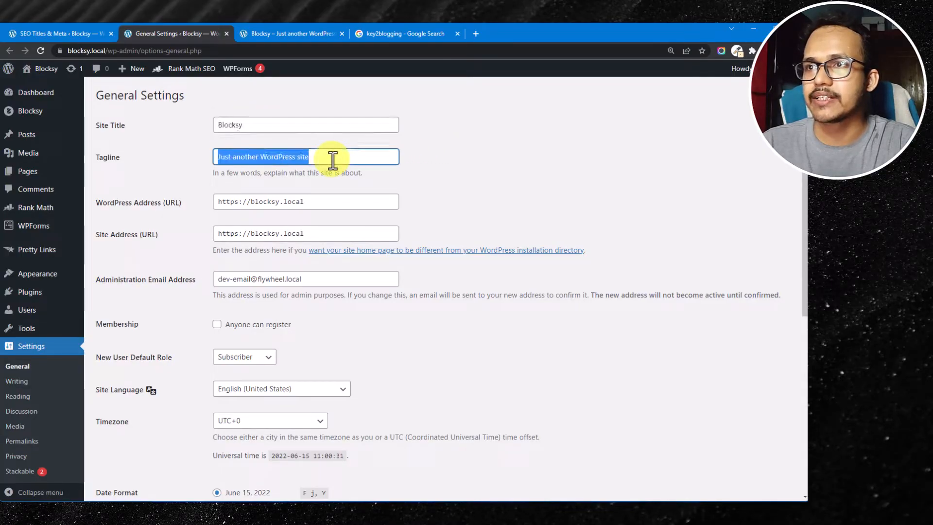
Examine the homepage title format in the key2blogging Google search example and return to the Homepage Title setting.
click(74, 35)
click(408, 32)
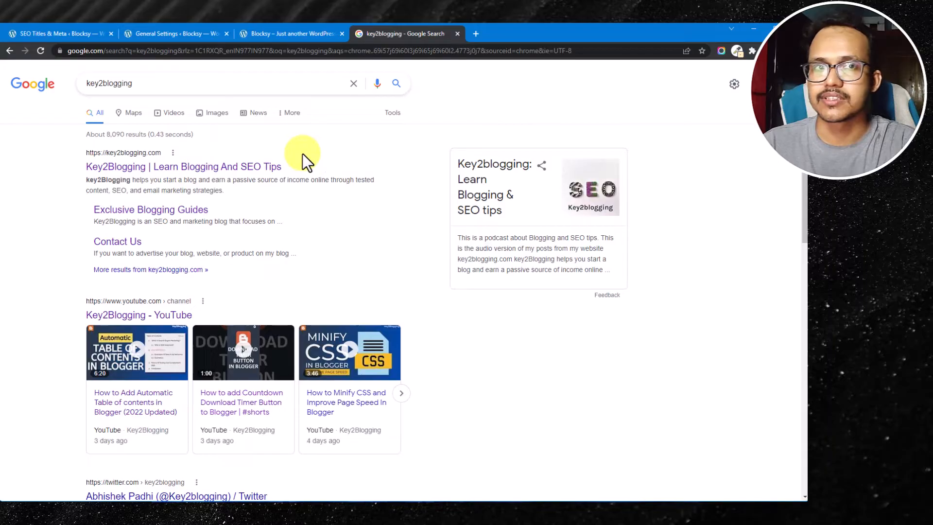
click(50, 34)
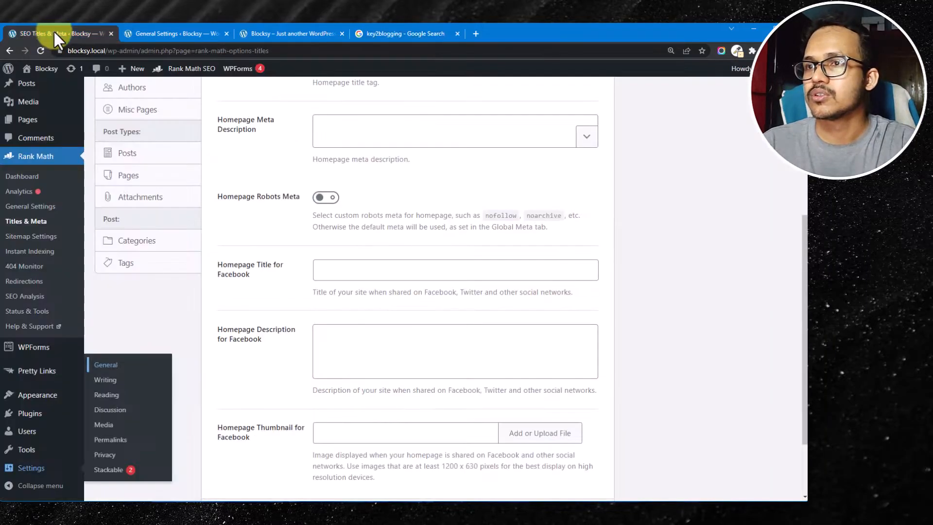
scroll(423, 218, up, 3)
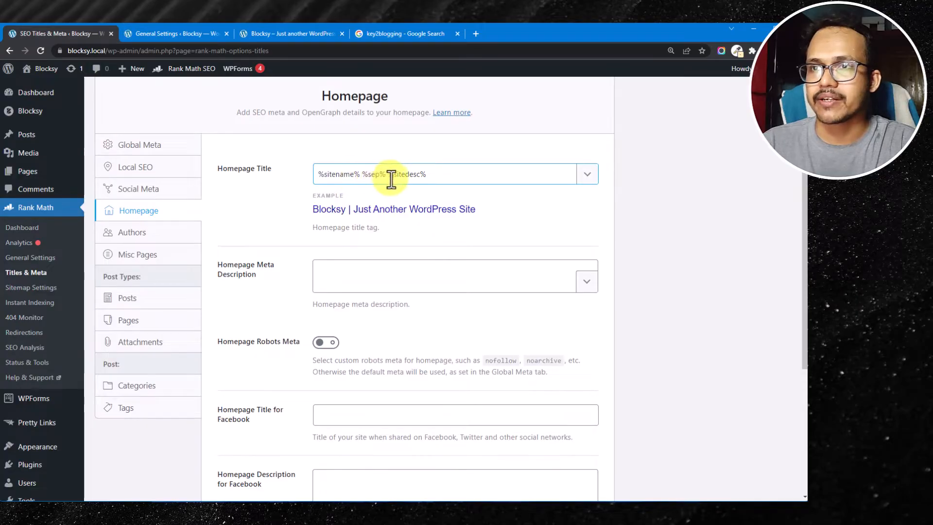
Review the Homepage Meta Description, Robots Meta and Facebook title, description and thumbnail settings.
scroll(369, 250, down, 2)
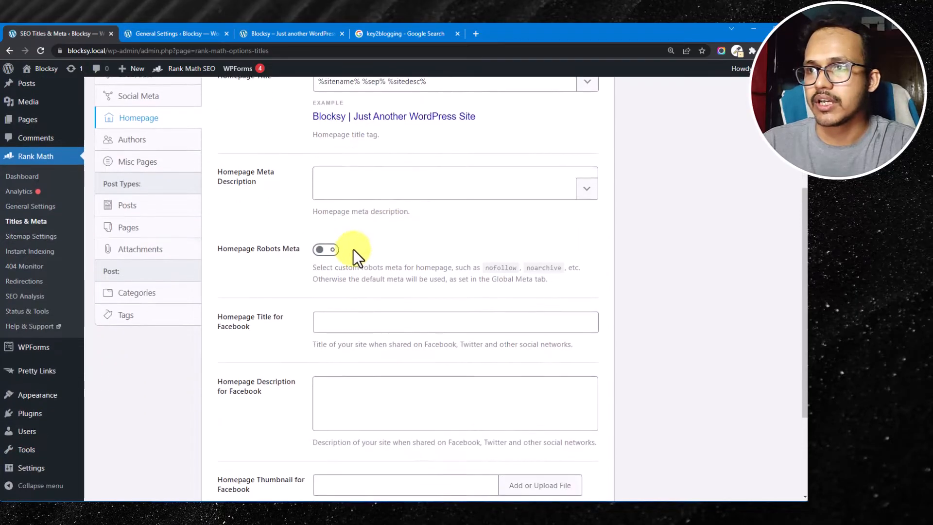
scroll(272, 209, up, 1)
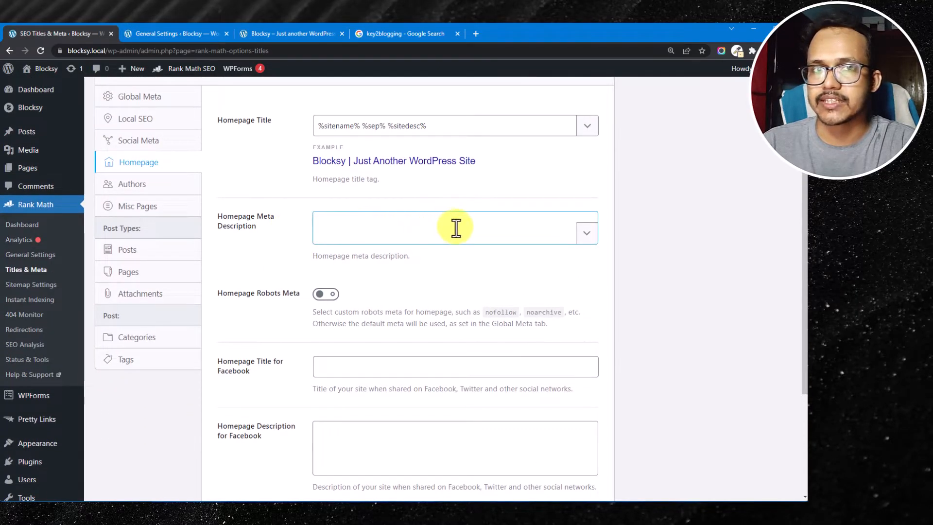
scroll(418, 265, down, 1)
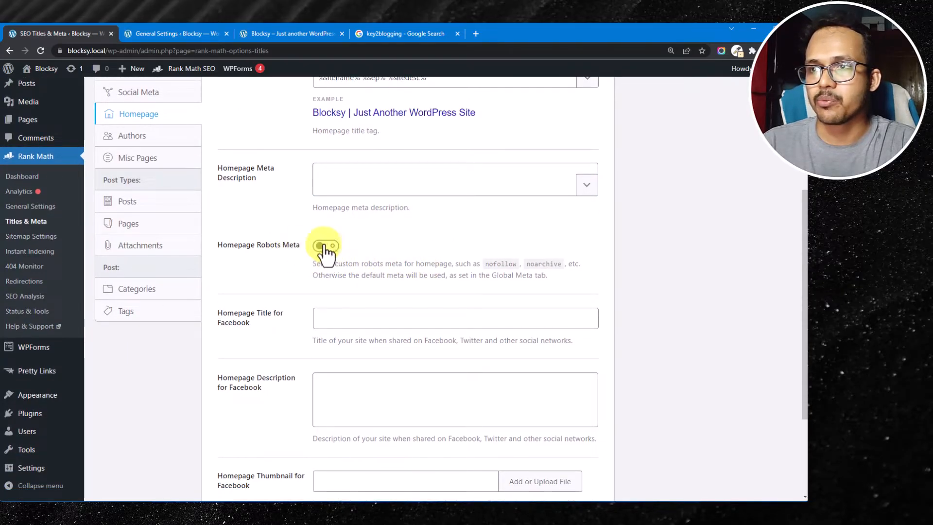
scroll(404, 234, up, 3)
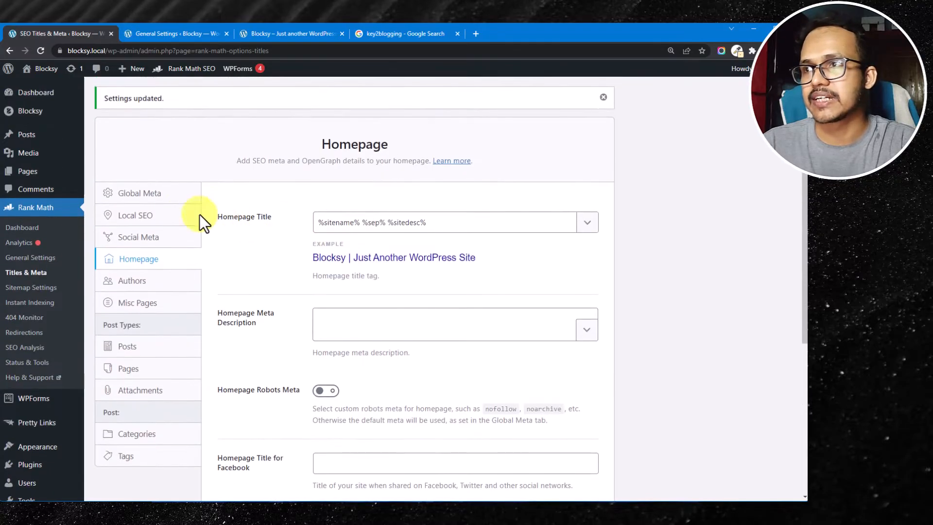
scroll(249, 354, down, 3)
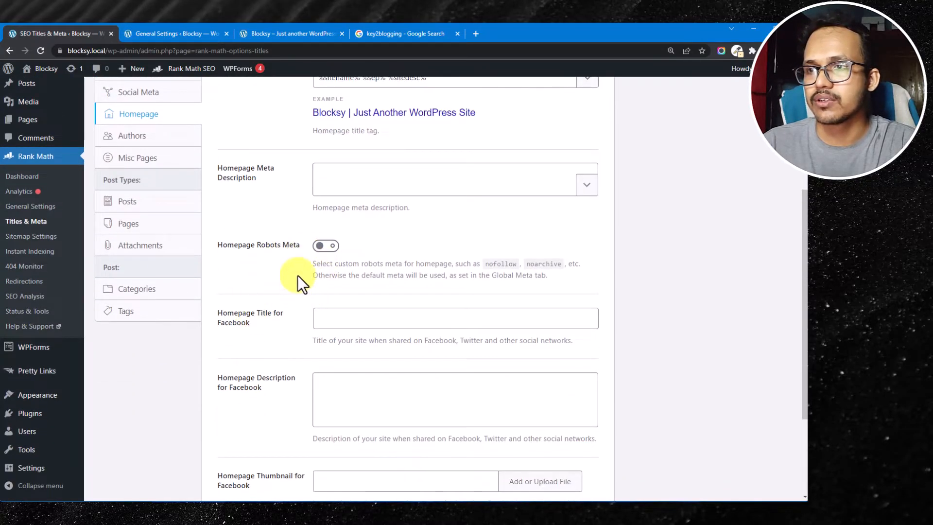
scroll(341, 273, down, 2)
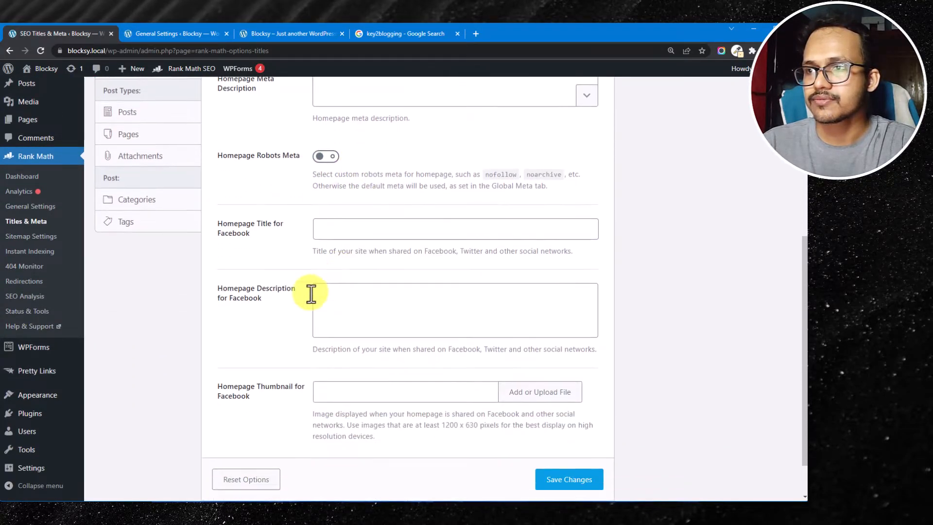
Enable Homepage Robots Meta to view its custom robots options, and turn it off again.
scroll(389, 183, up, 1)
click(325, 196)
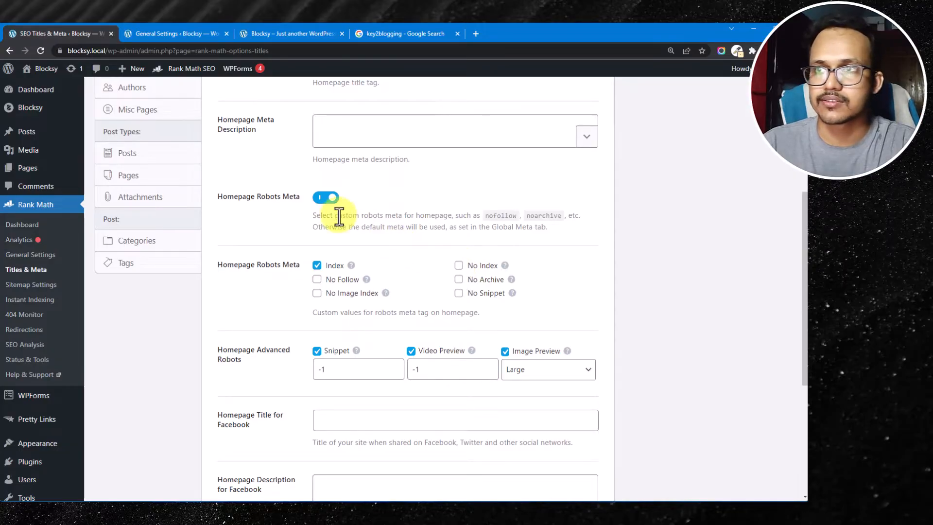
click(329, 199)
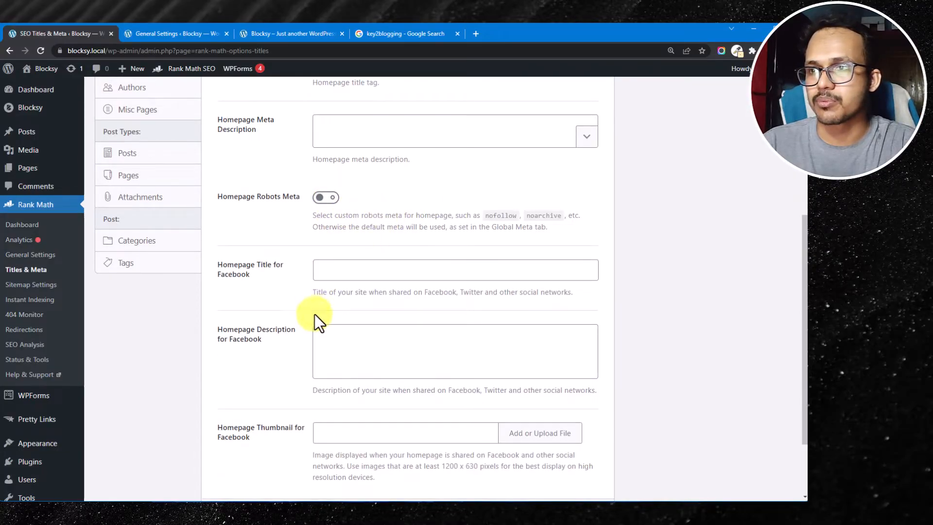
Examine the homepage title, description and thumbnail fields used for Facebook sharing.
scroll(314, 312, down, 2)
click(343, 176)
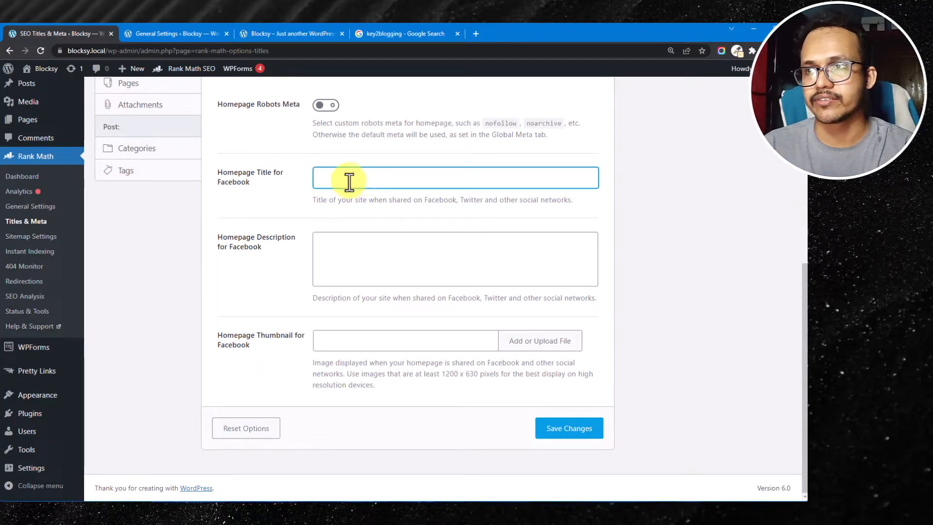
click(327, 253)
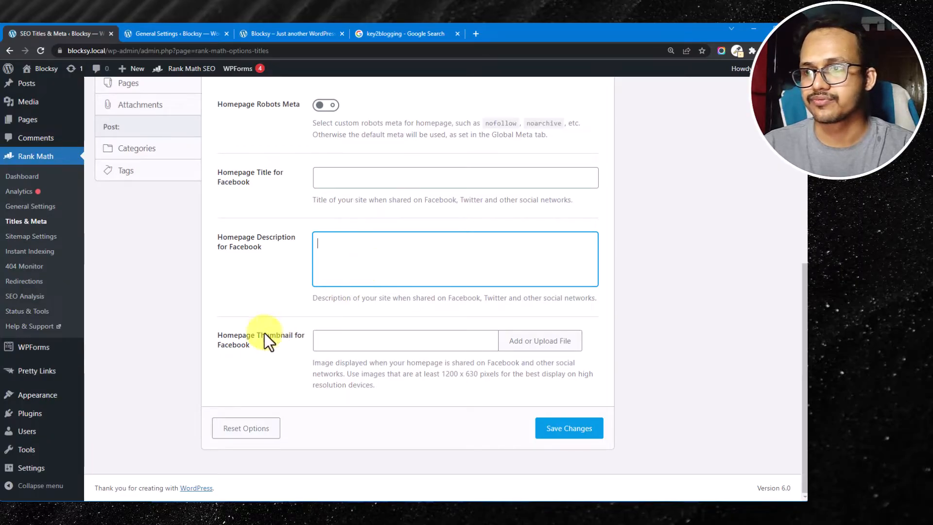
click(264, 365)
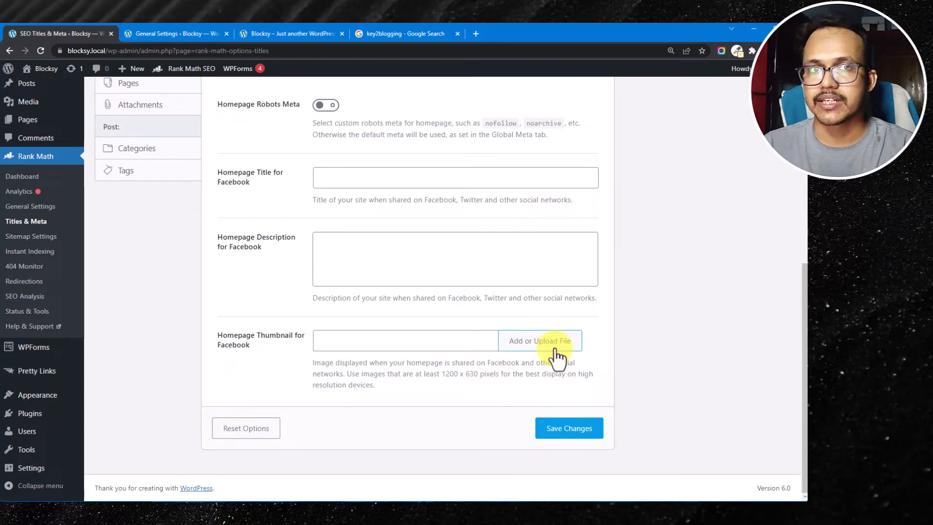
scroll(397, 363, up, 6)
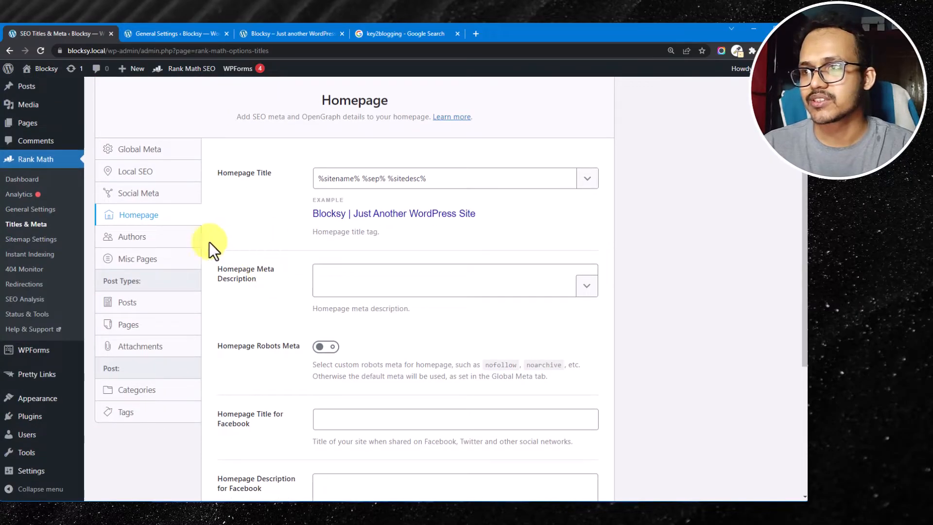
Open the Authors settings and review the author archives, base, robots meta, archive title and description, Slack sharing and SEO controls.
click(153, 244)
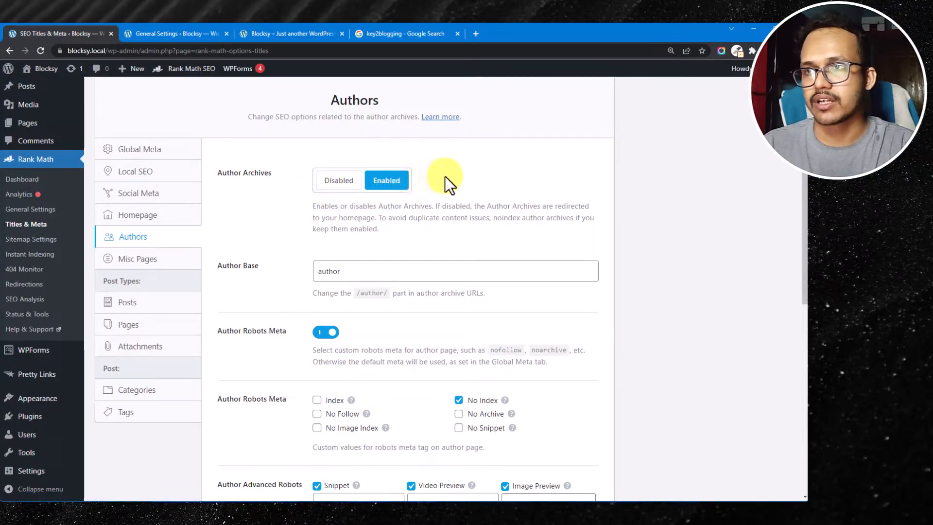
scroll(451, 269, down, 1)
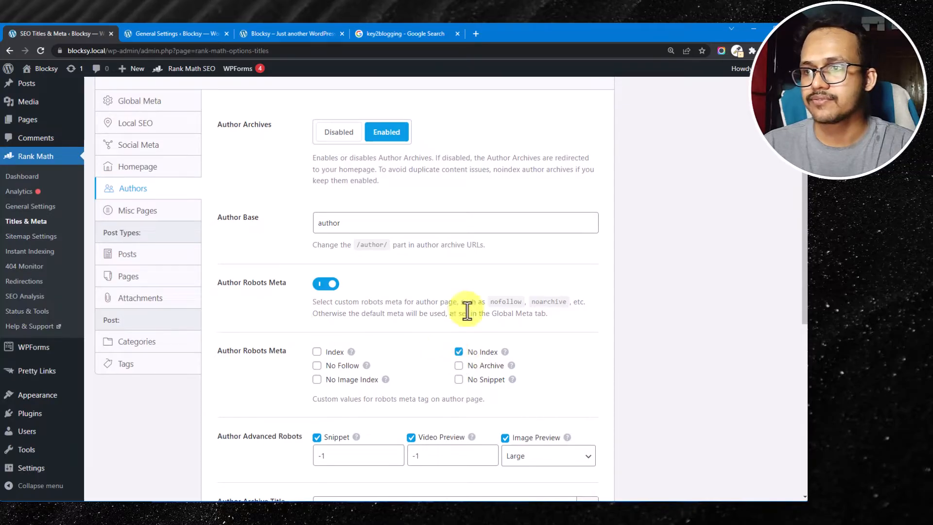
scroll(584, 343, down, 5)
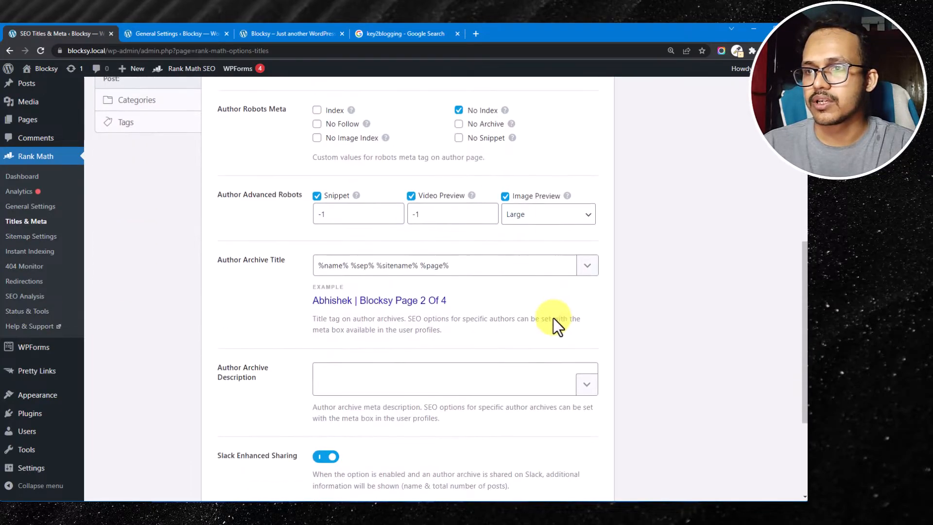
scroll(489, 308, down, 1)
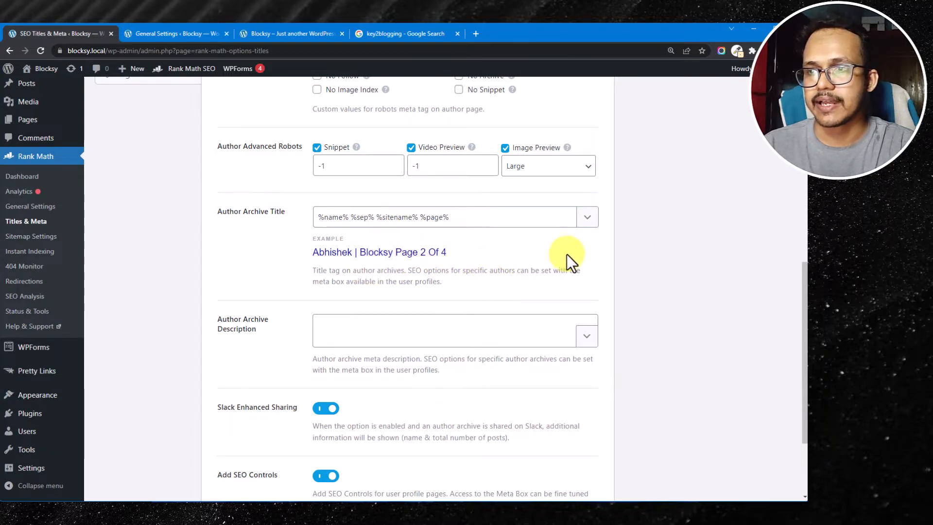
scroll(549, 279, down, 3)
scroll(294, 314, up, 1)
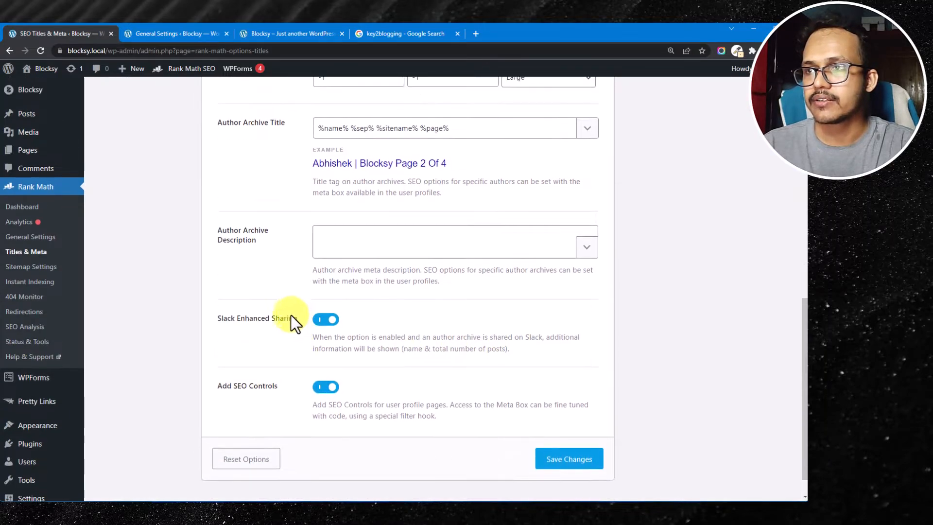
scroll(365, 258, up, 1)
click(363, 302)
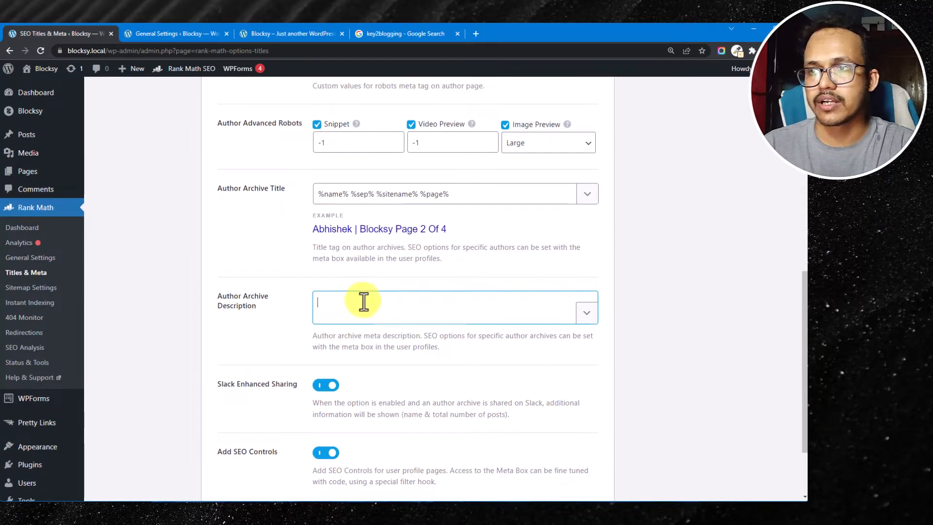
scroll(488, 249, down, 2)
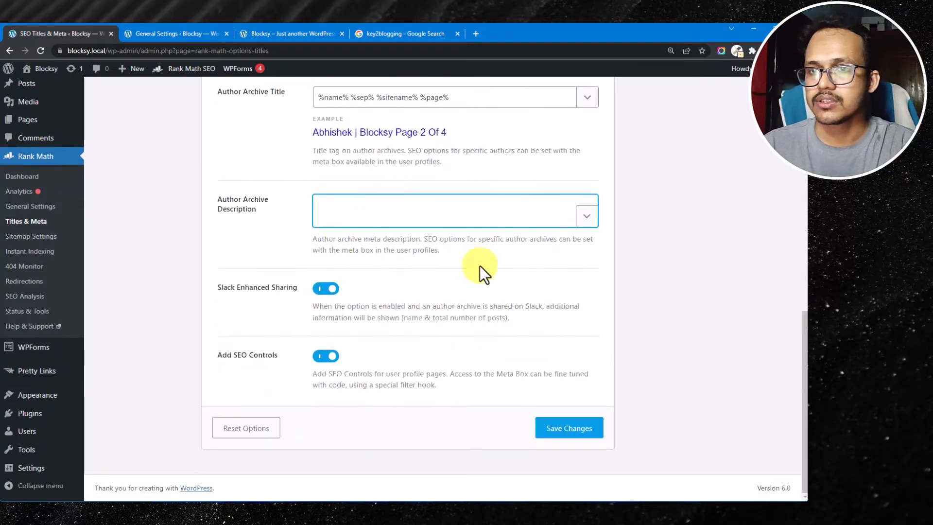
scroll(537, 413, up, 8)
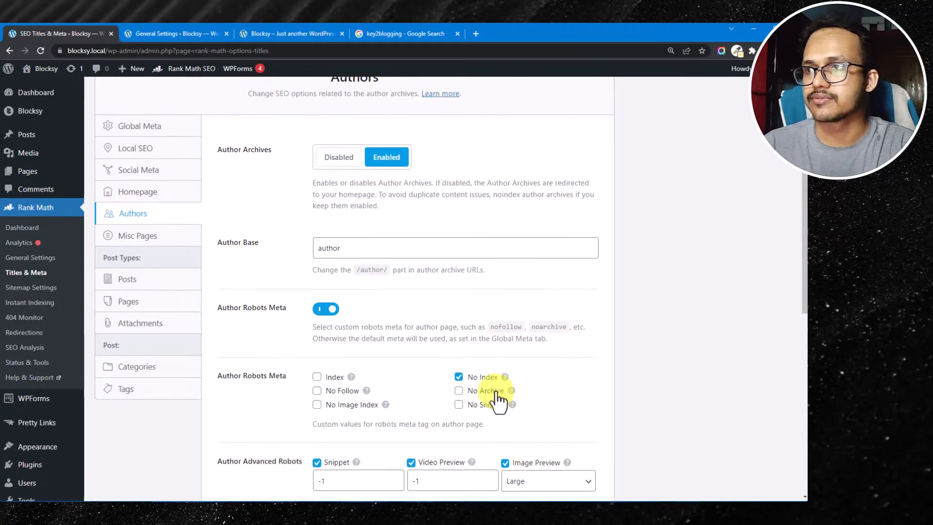
Open the Misc Pages settings and review the date archives, 404 title and search results title options.
click(153, 243)
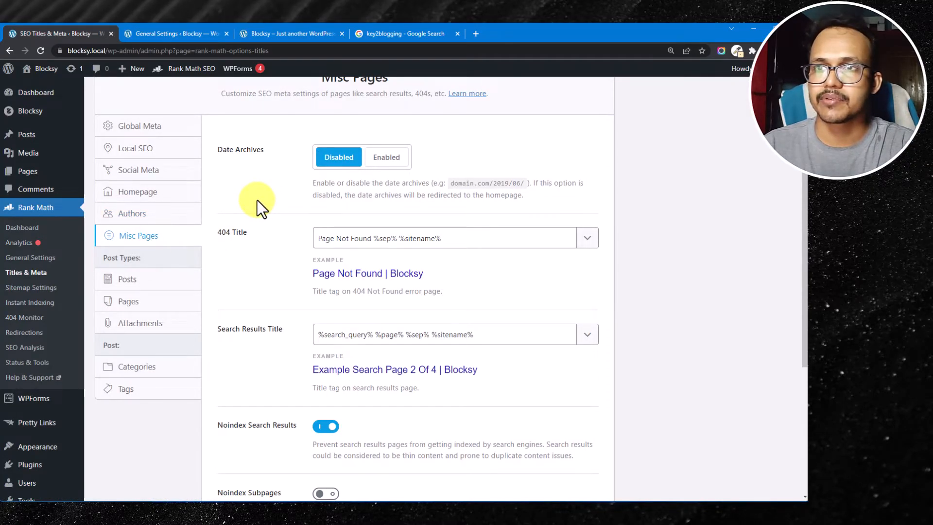
scroll(449, 170, down, 5)
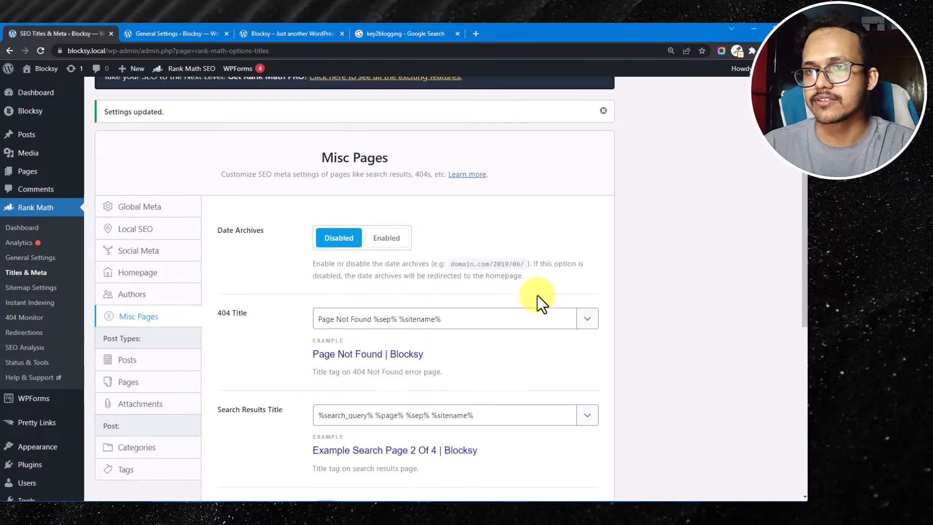
scroll(486, 292, up, 2)
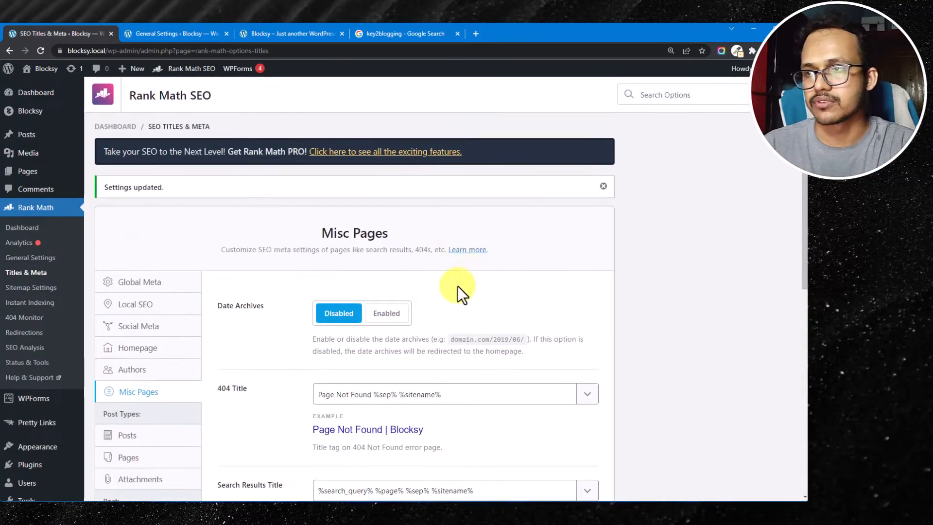
Open the Posts settings under Post Types and examine the Single Post Title format and its variables.
scroll(127, 301, down, 4)
click(128, 292)
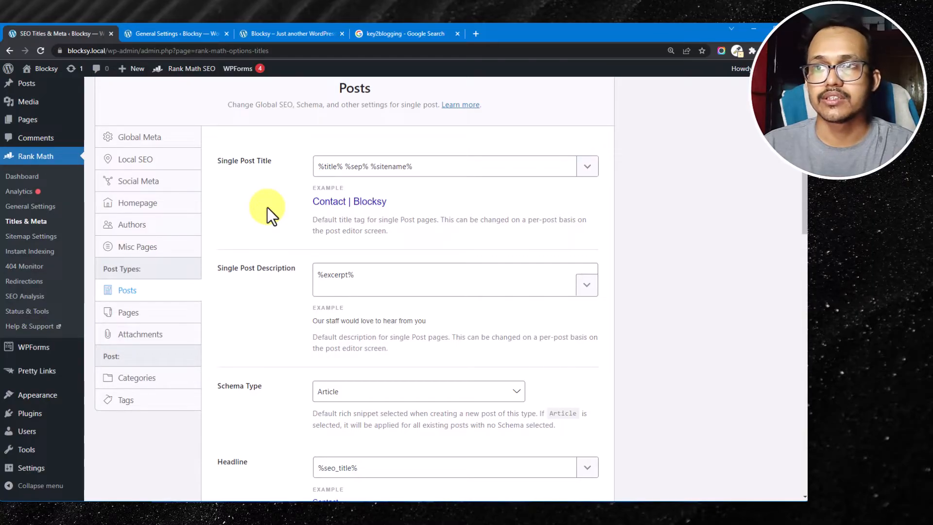
click(355, 166)
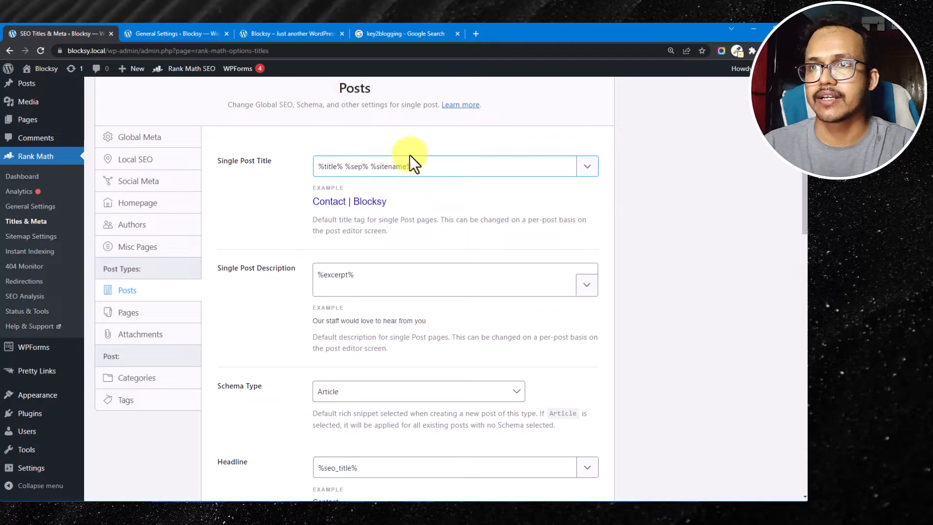
scroll(432, 212, down, 2)
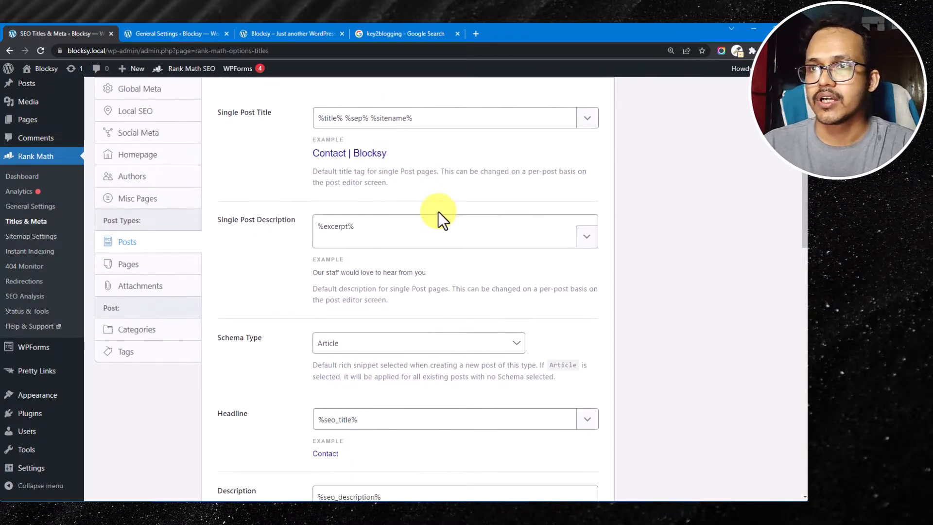
scroll(443, 209, up, 2)
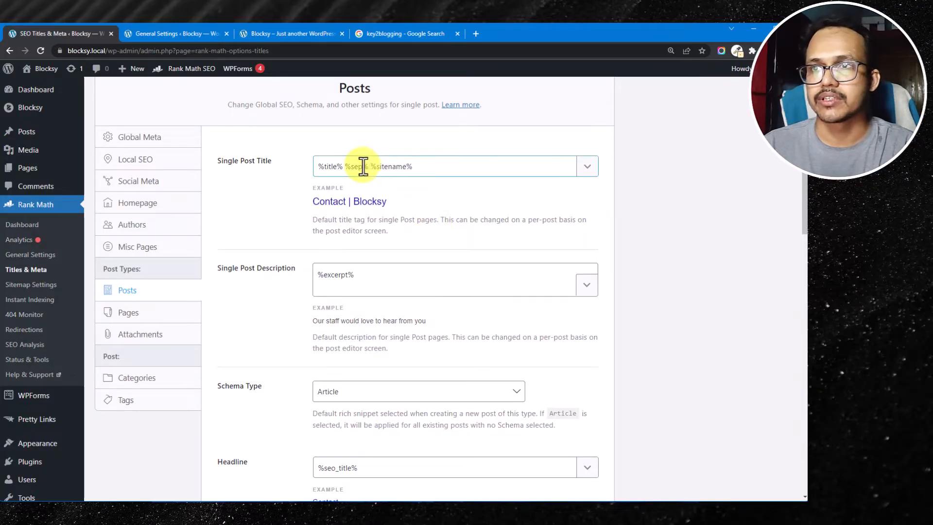
click(347, 169)
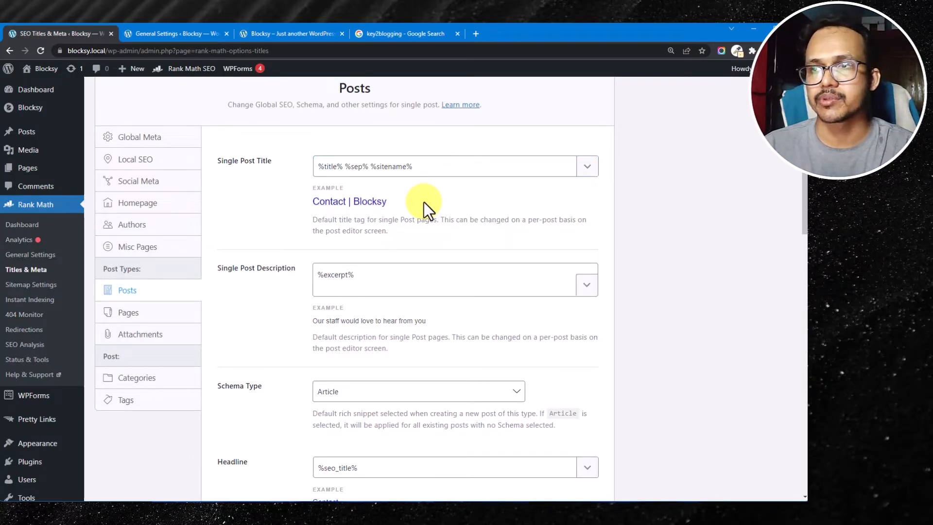
Review the post description, schema type, headline, article type, robots meta and link suggestion settings for posts.
scroll(424, 203, down, 2)
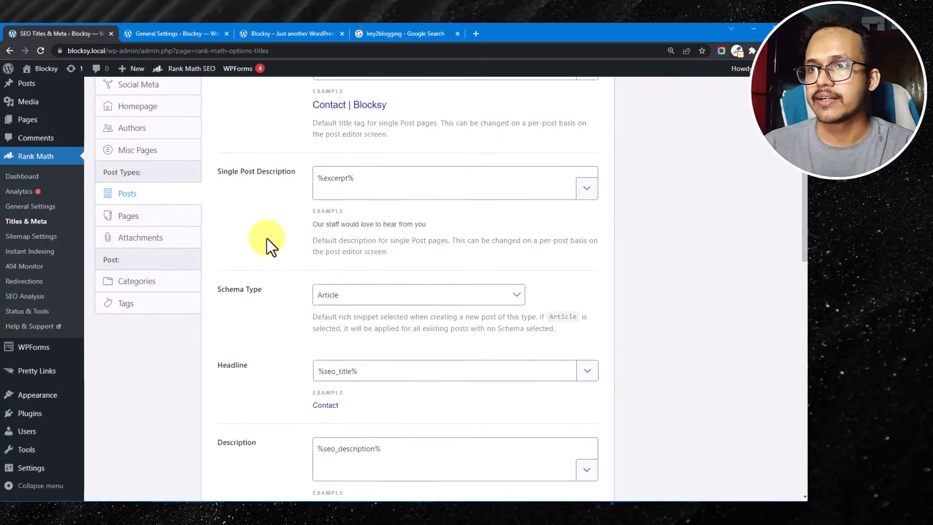
scroll(274, 311, down, 3)
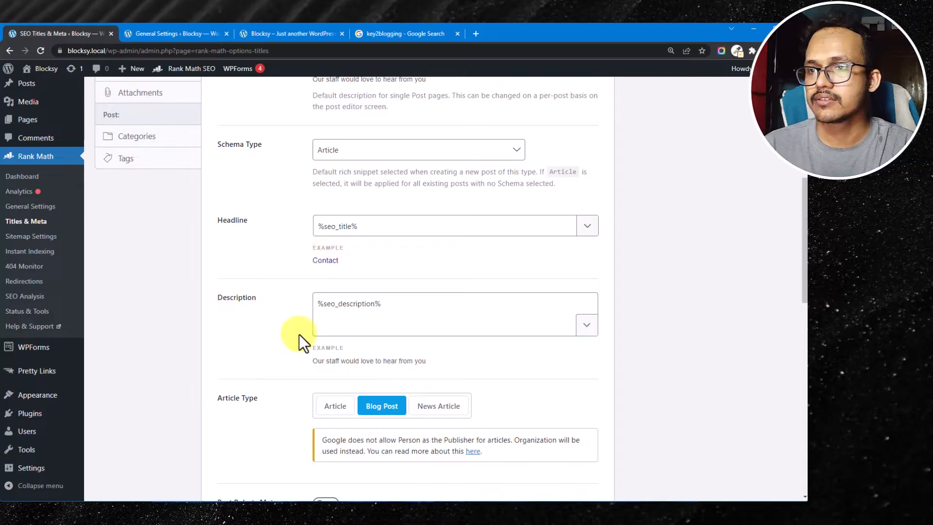
scroll(294, 343, down, 2)
scroll(379, 253, down, 2)
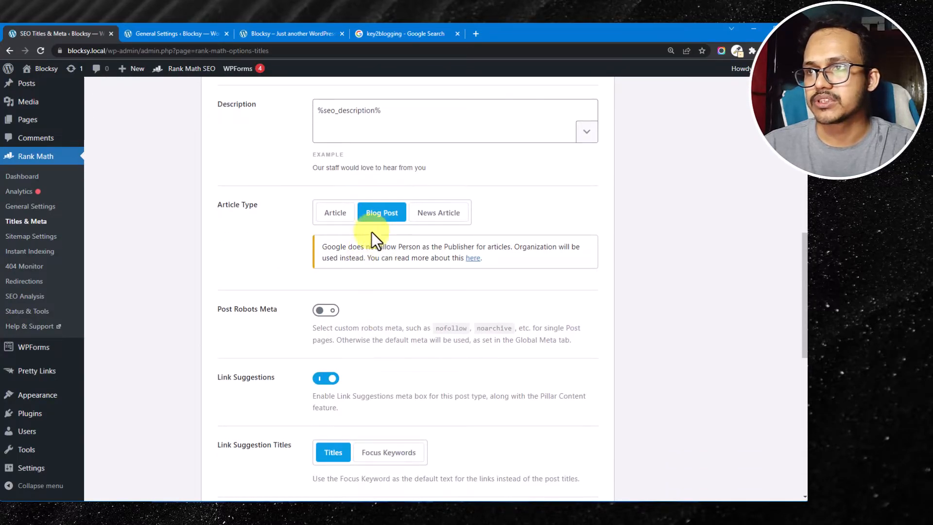
scroll(411, 328, down, 2)
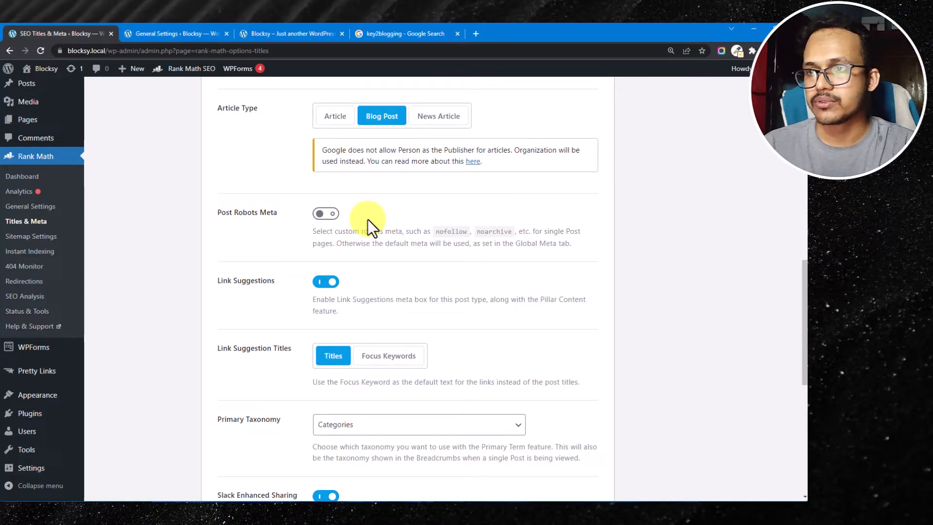
scroll(402, 298, down, 2)
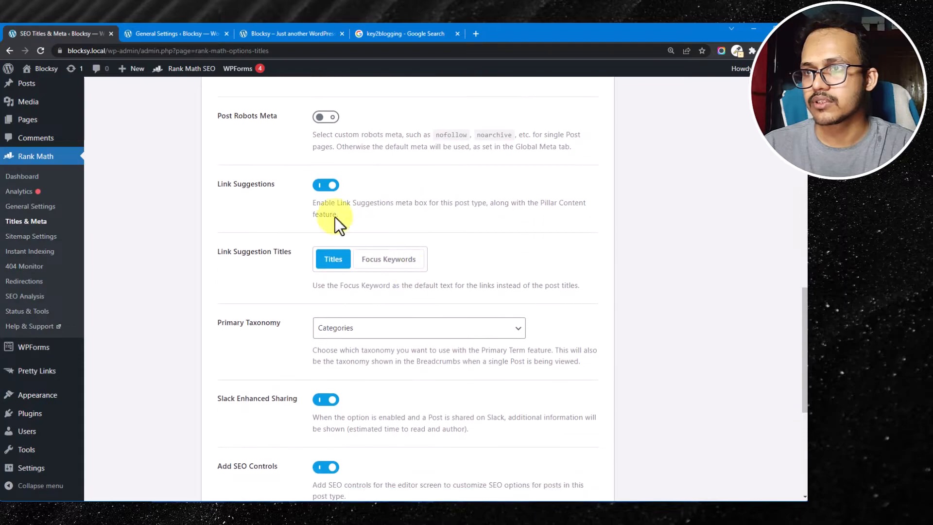
scroll(506, 277, down, 2)
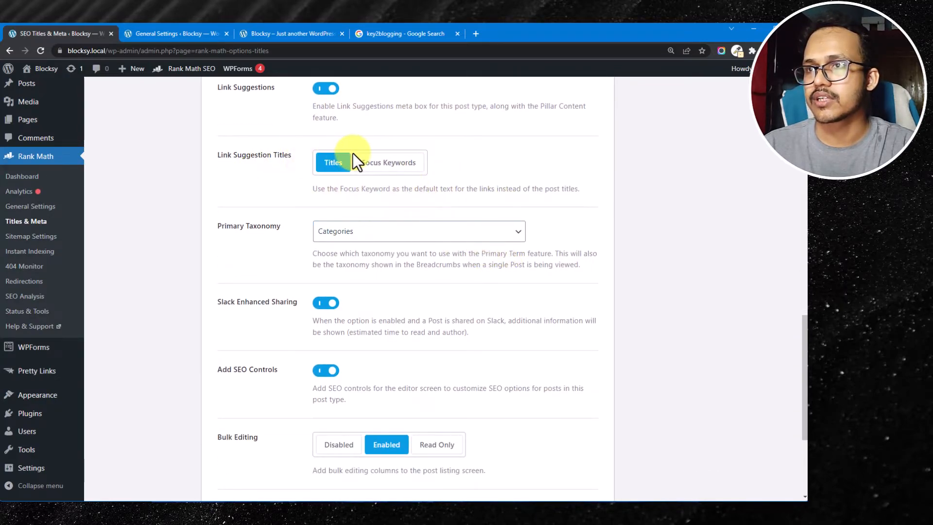
Set Link Suggestion Titles for posts to Focus Keywords with Categories as the Primary Taxonomy, and save the changes.
click(391, 168)
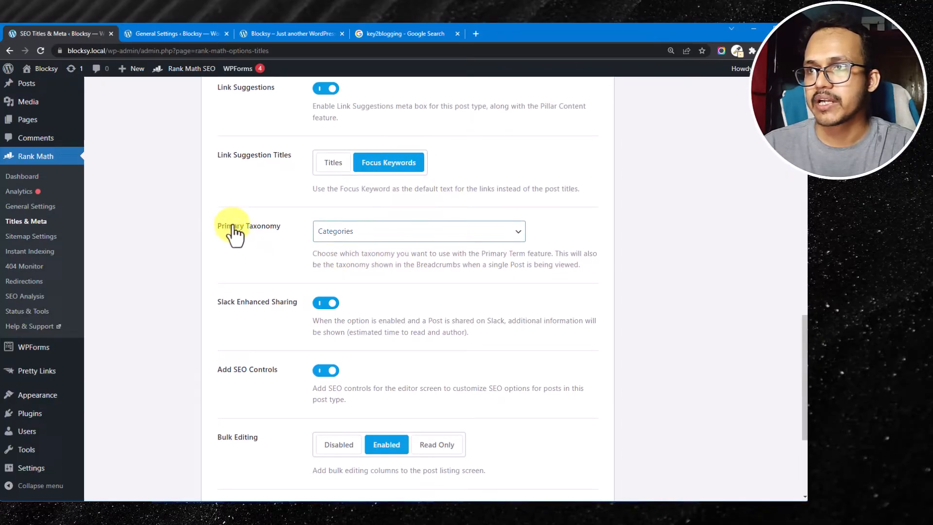
click(318, 237)
click(354, 258)
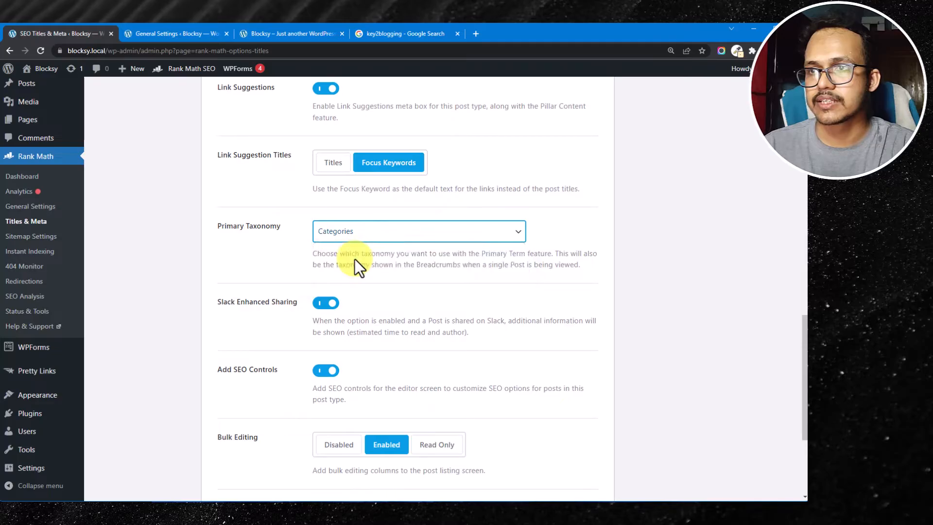
scroll(470, 322, down, 4)
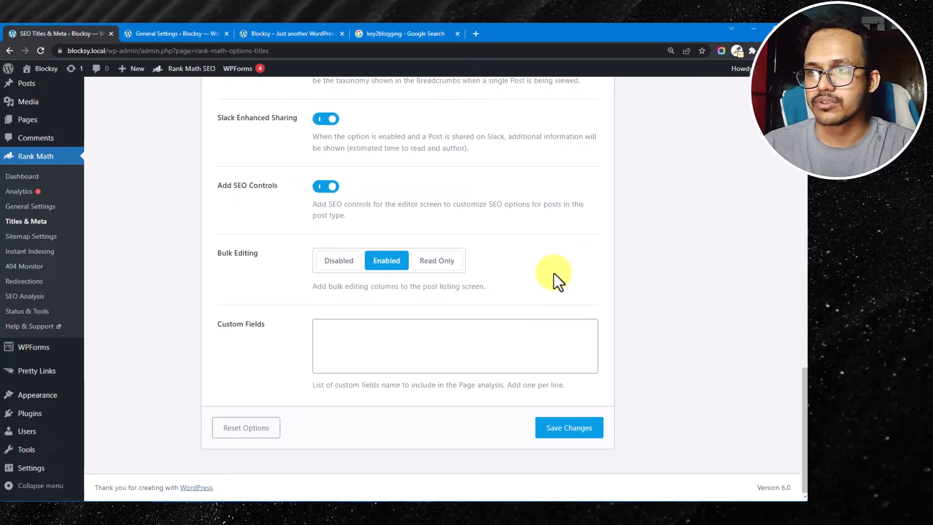
click(590, 434)
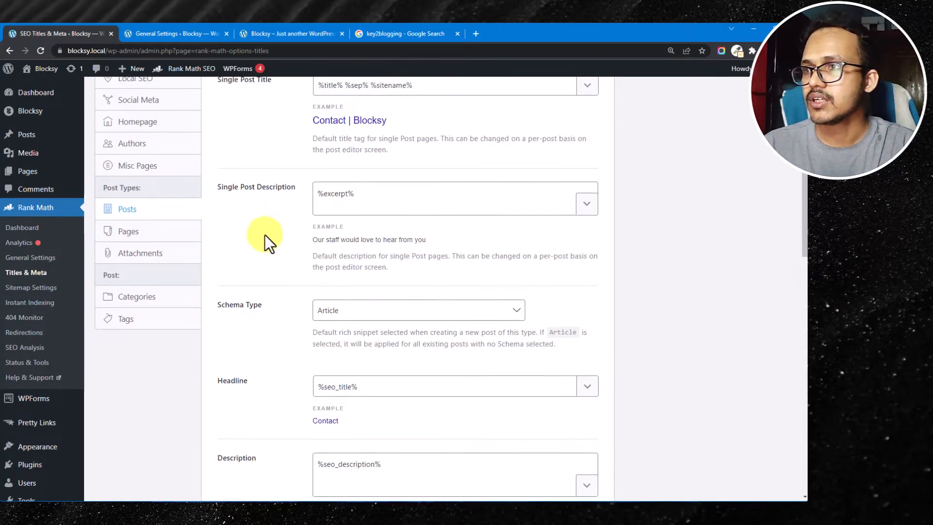
Open the Pages settings under Post Types and review the title, description, schema, article type, link suggestion and bulk editing options.
click(162, 276)
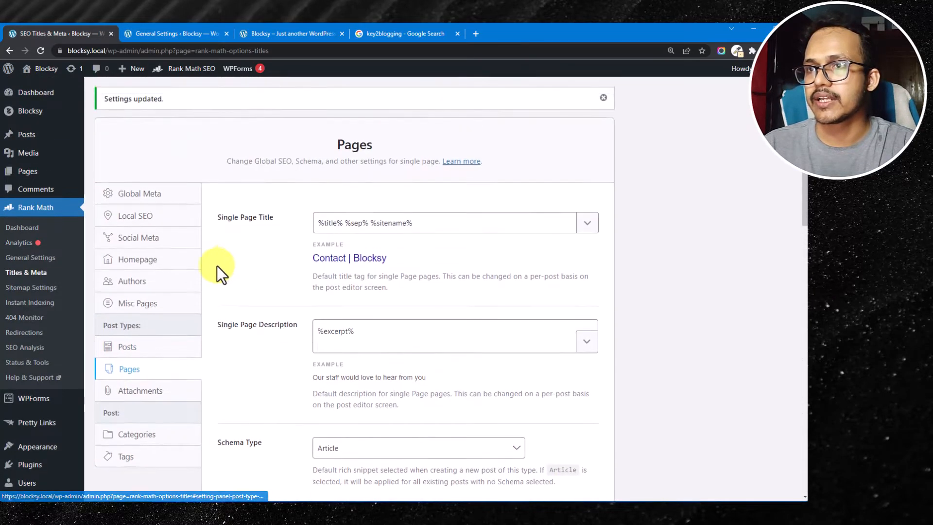
scroll(297, 281, down, 3)
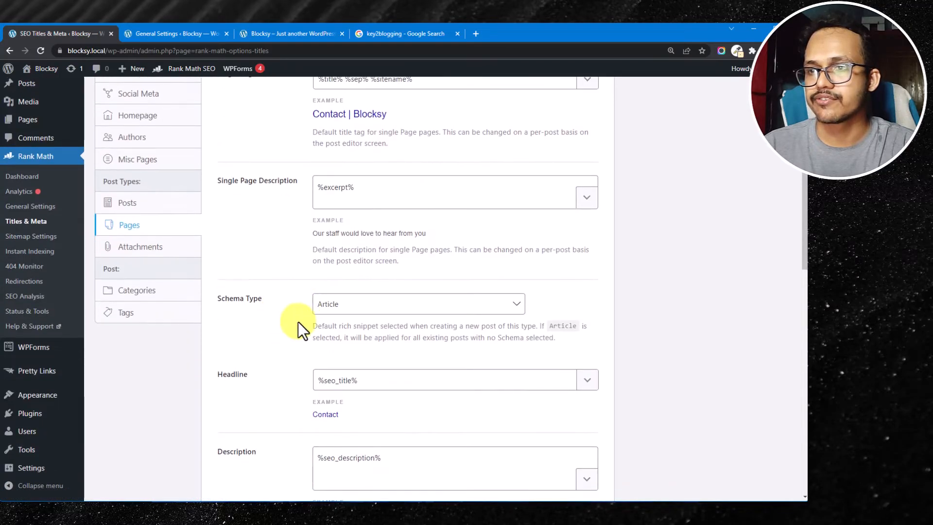
scroll(302, 315, down, 9)
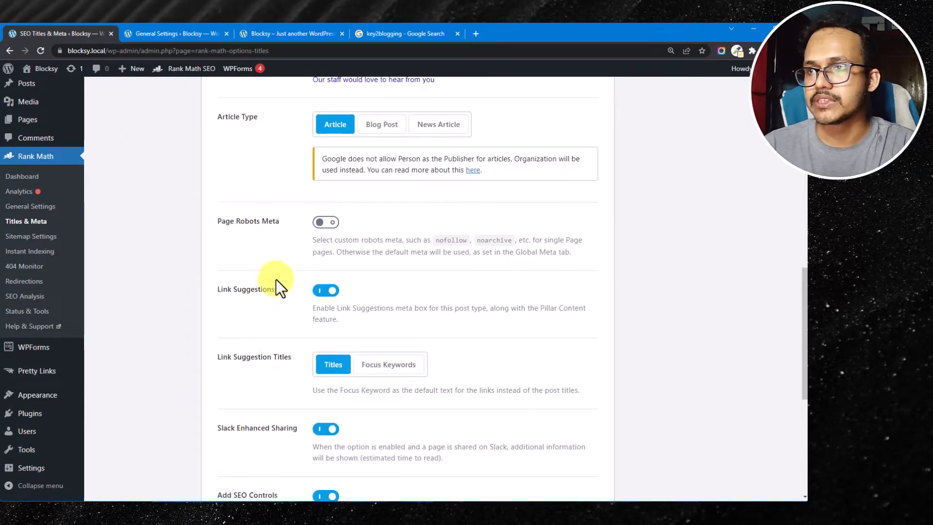
scroll(272, 272, down, 5)
scroll(265, 292, down, 3)
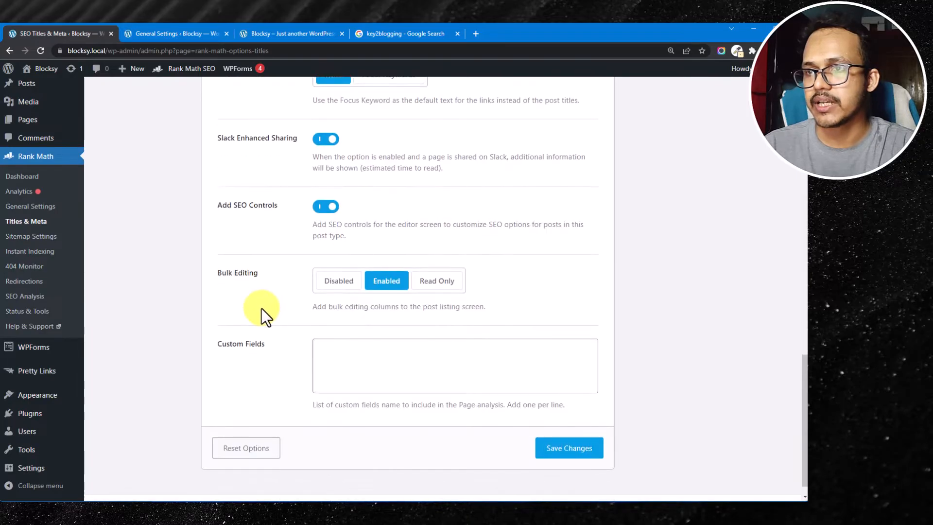
scroll(287, 309, up, 17)
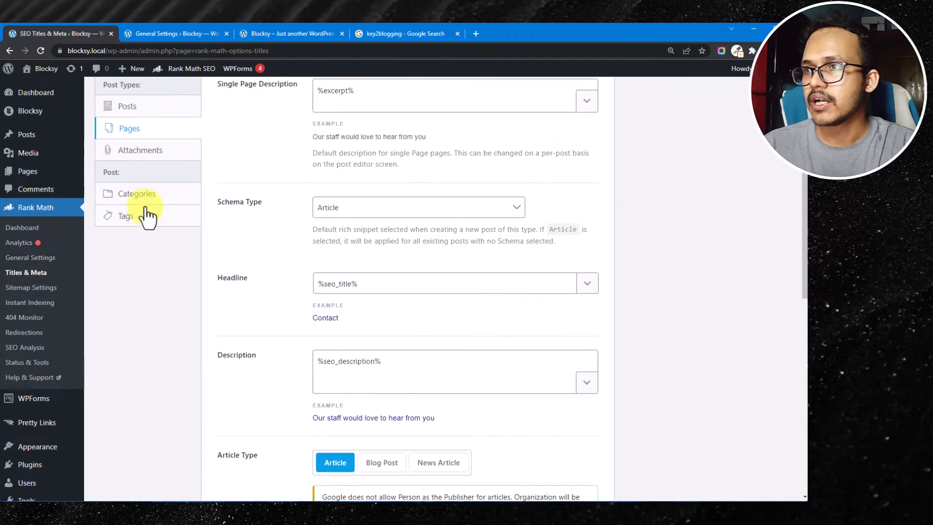
Check the Attachments settings, enable custom Category Archives Robots Meta with No Index for categories, and save the changes.
click(142, 152)
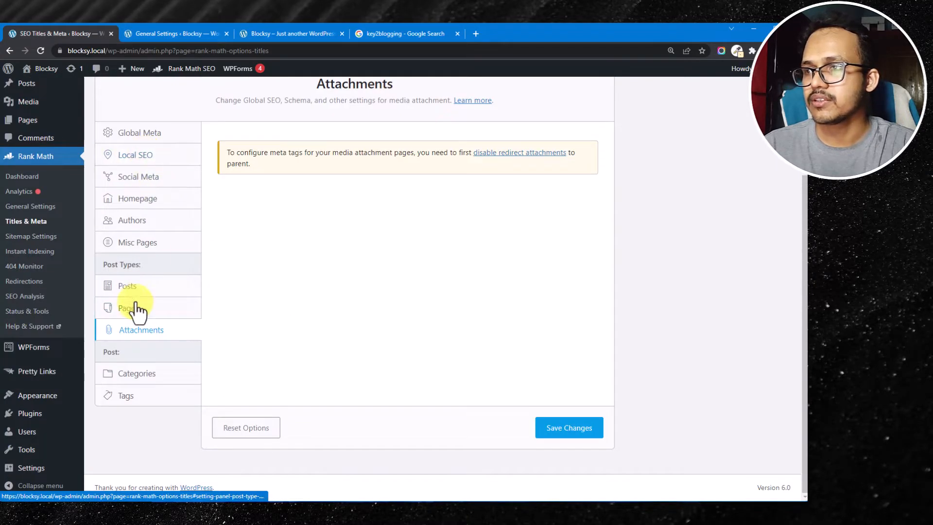
click(132, 375)
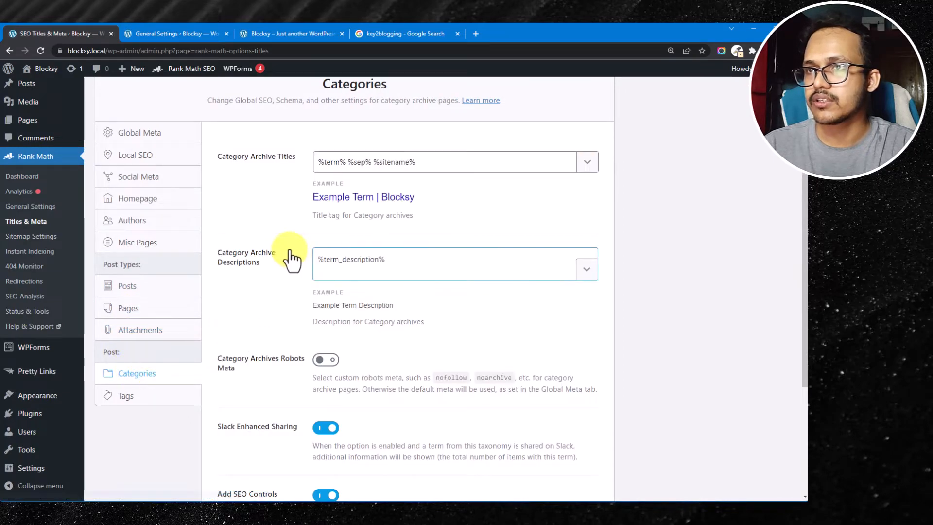
scroll(268, 311, down, 2)
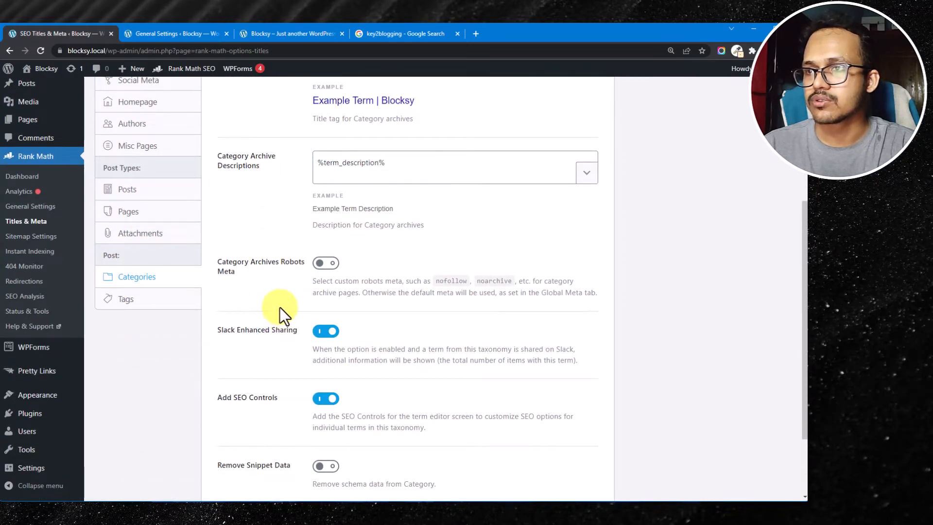
click(325, 263)
click(459, 332)
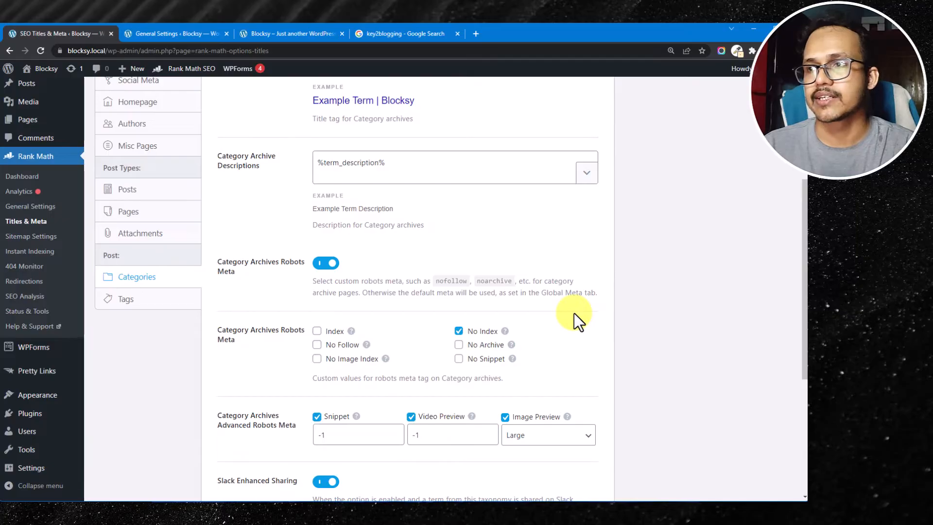
scroll(574, 316, down, 5)
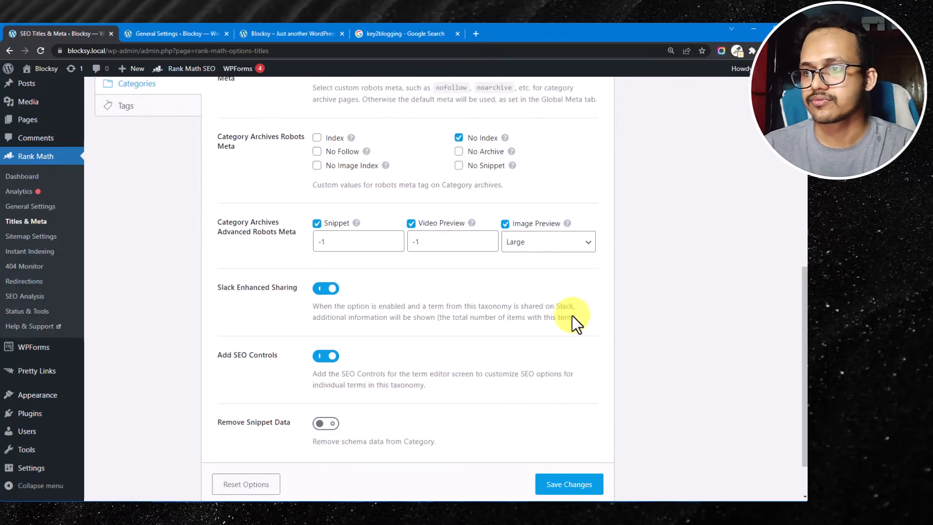
click(565, 430)
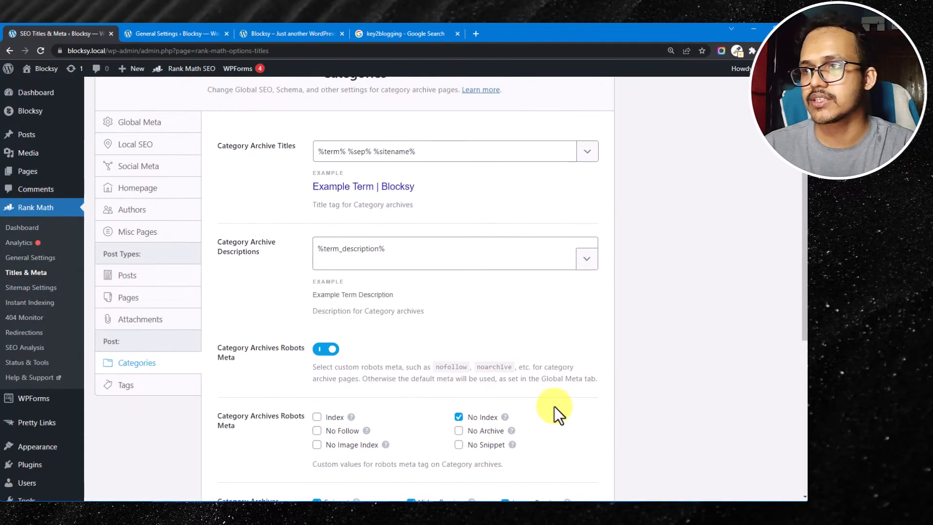
Open the Tags settings and review the archive title, description and robots meta options for tag archives.
click(147, 392)
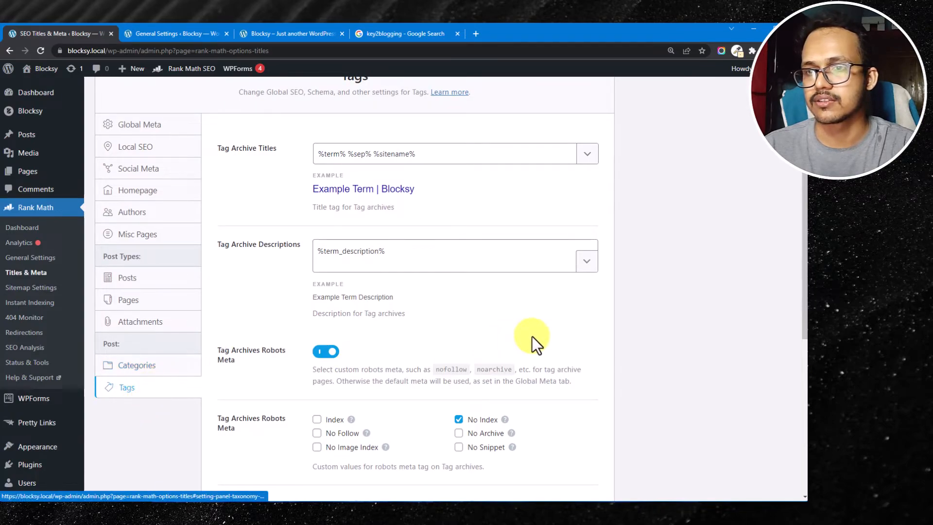
scroll(530, 337, down, 2)
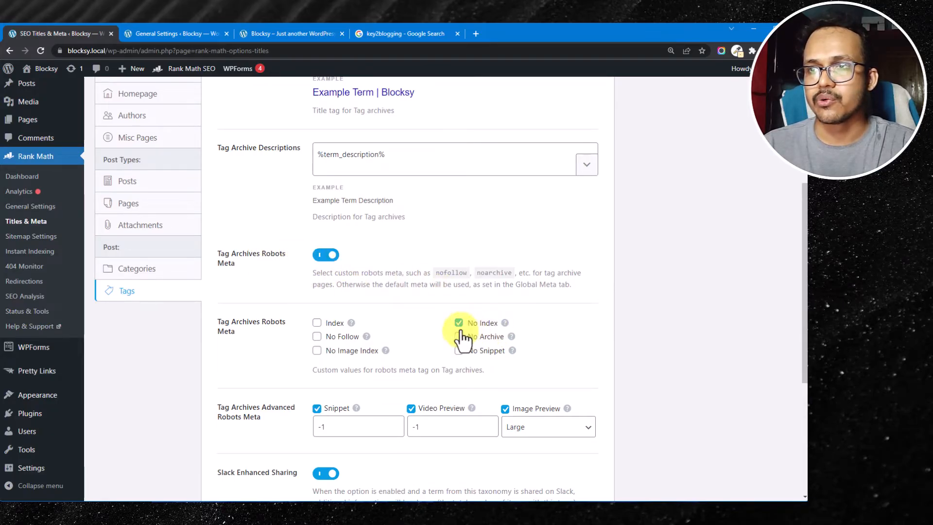
scroll(548, 363, up, 5)
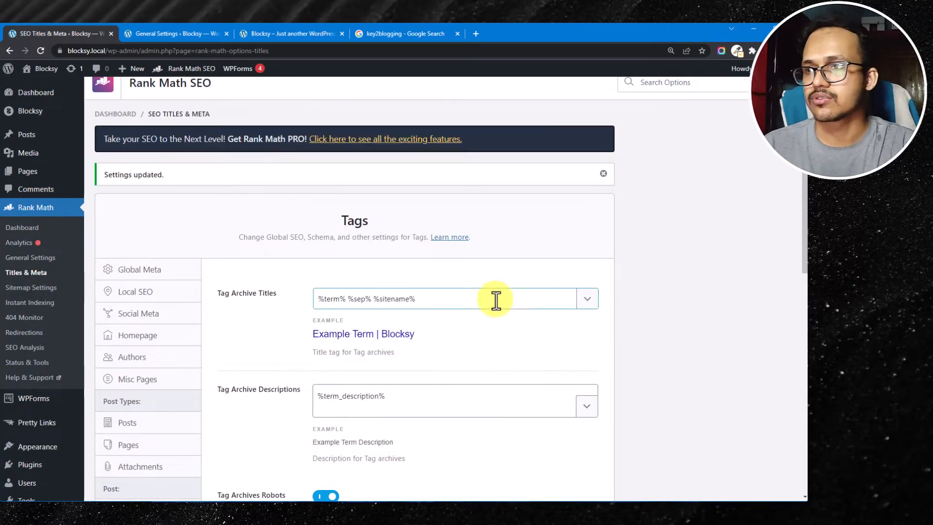
scroll(486, 306, down, 5)
scroll(479, 309, up, 3)
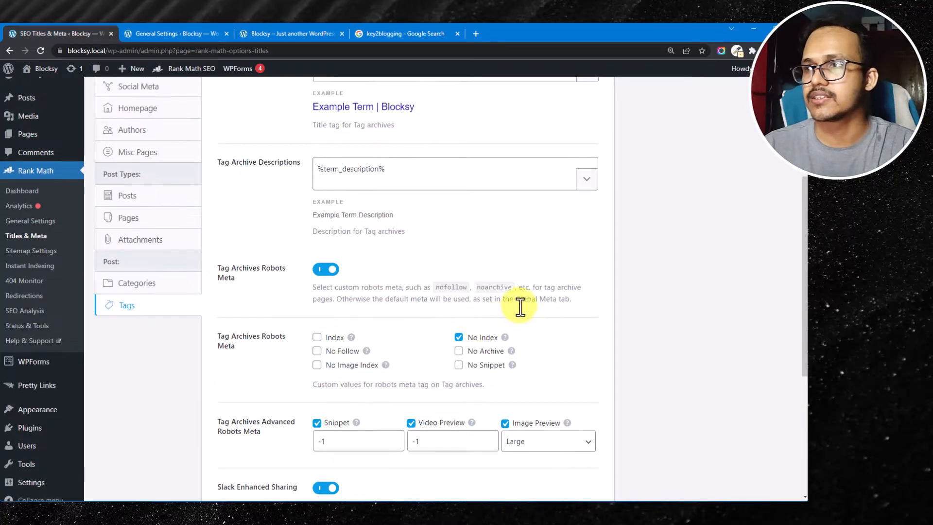
Leave the page for the Sitemap Settings and open the sitemap_index.xml link in a new browser tab.
click(33, 289)
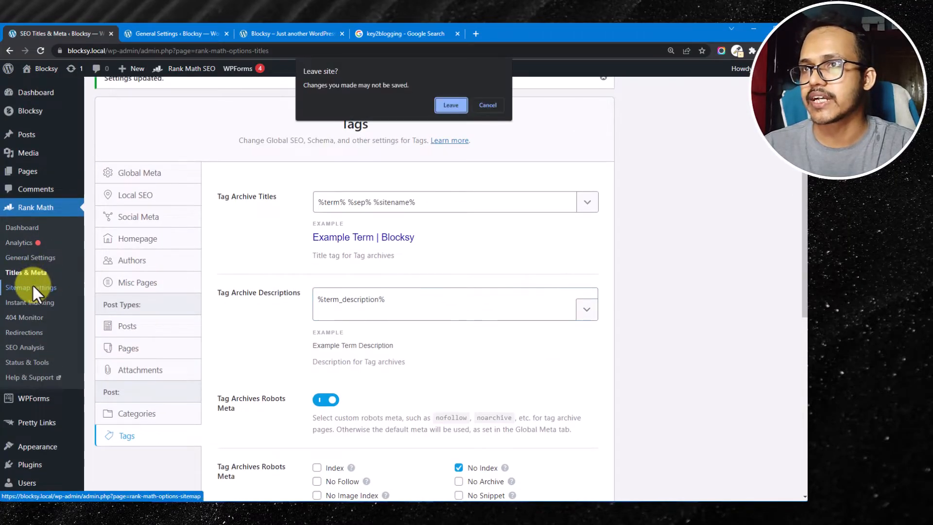
click(446, 103)
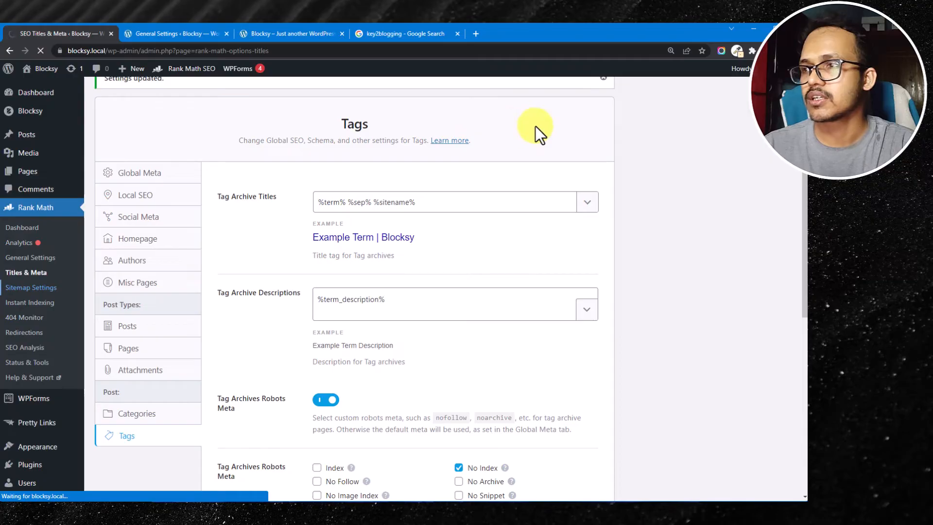
scroll(371, 327, down, 3)
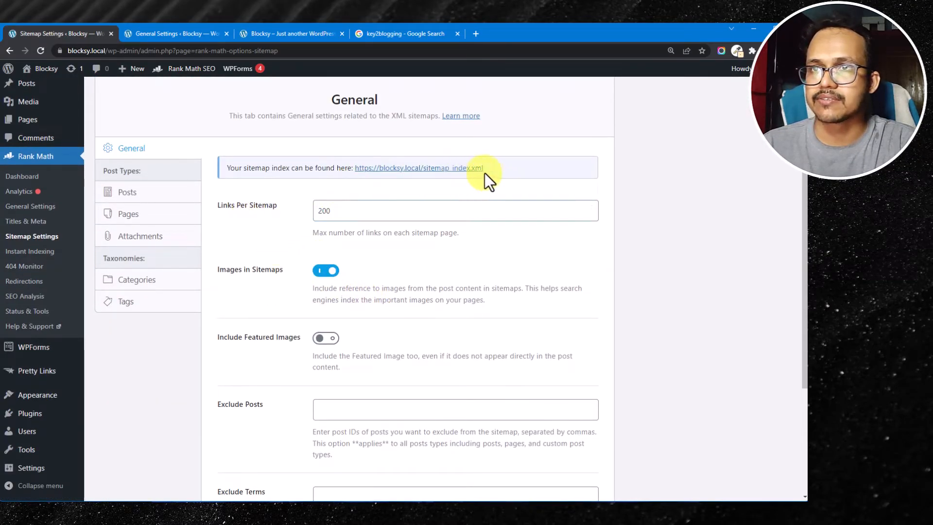
drag(492, 166, 378, 176)
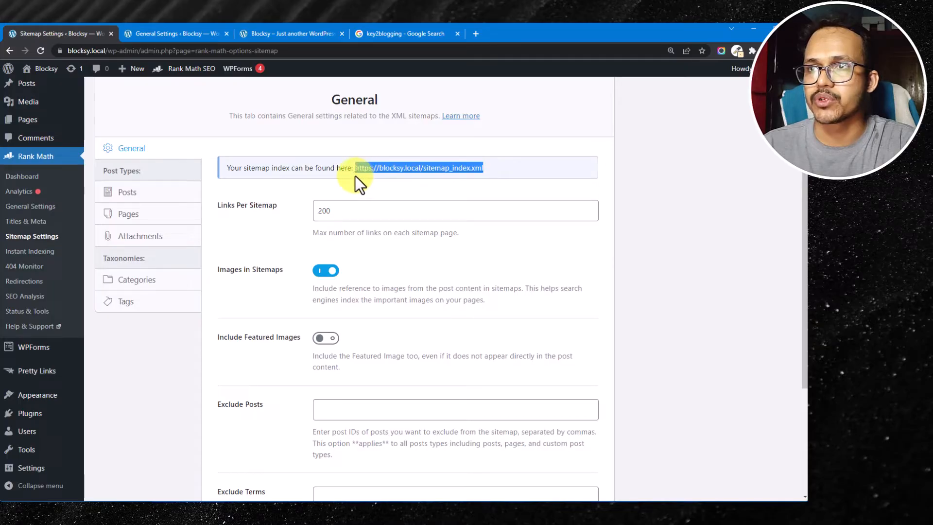
right_click(399, 170)
click(446, 181)
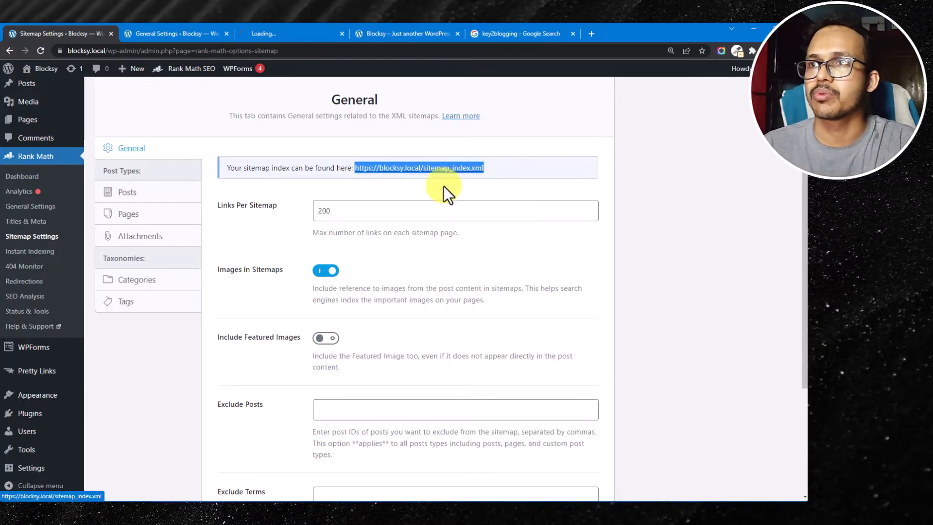
click(299, 35)
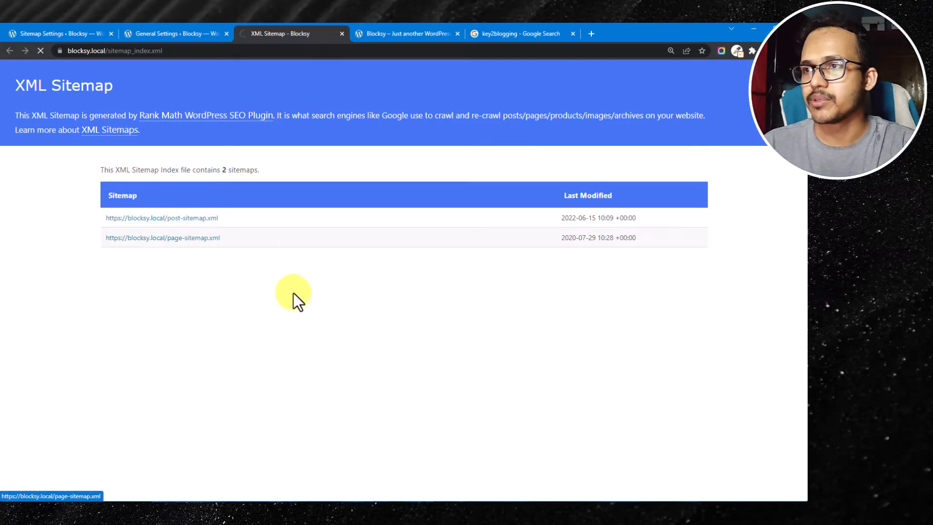
Examine the URLs and last modified dates in the post sitemap, and close the sitemap tab.
scroll(321, 314, down, 1)
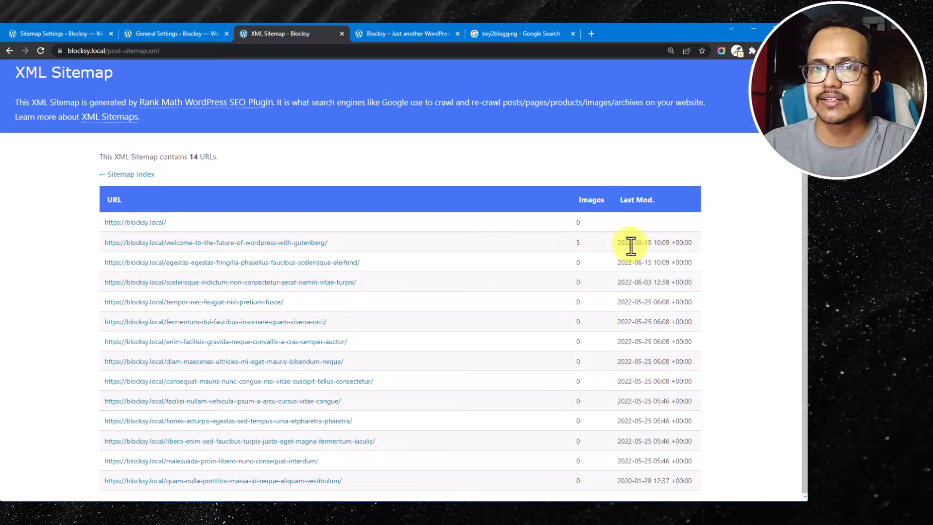
drag(617, 243, 678, 233)
click(729, 257)
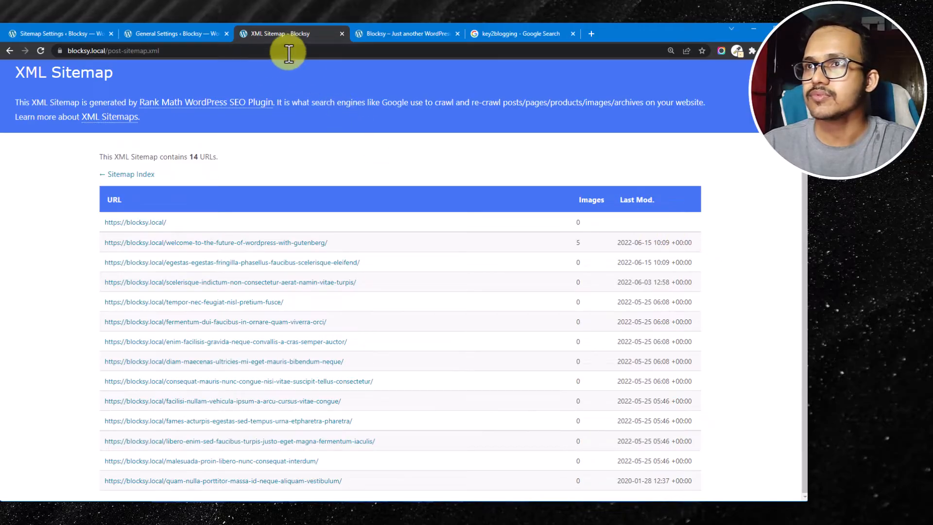
click(342, 34)
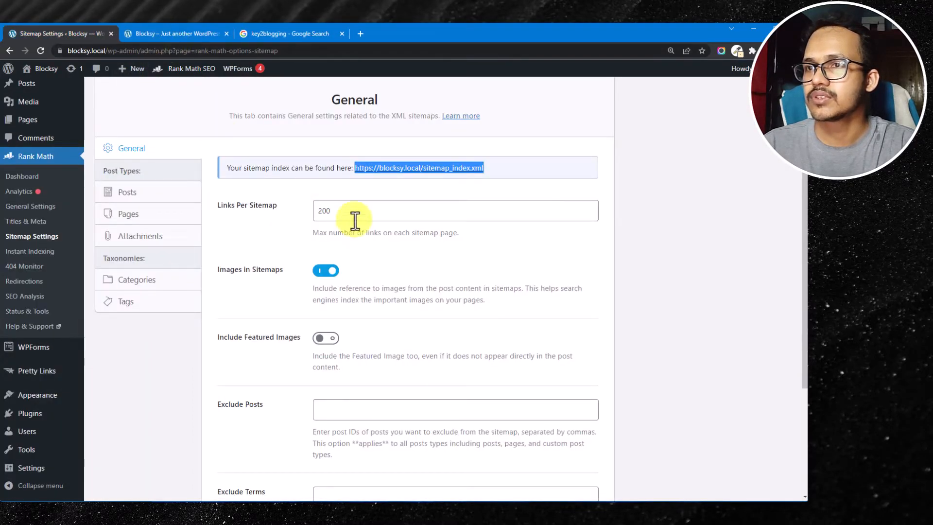
Check the Links Per Sitemap value, turn on Include Featured Images in the general sitemap settings, and save the changes.
click(586, 232)
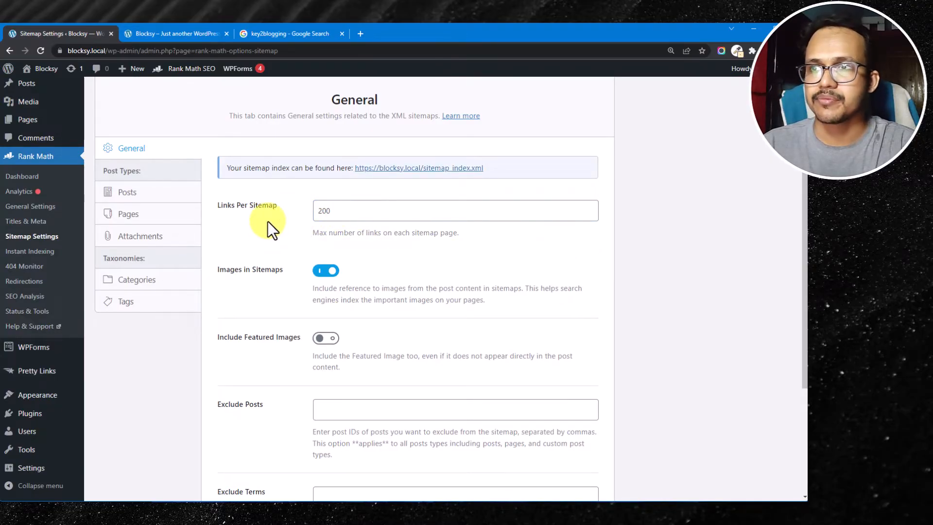
click(356, 211)
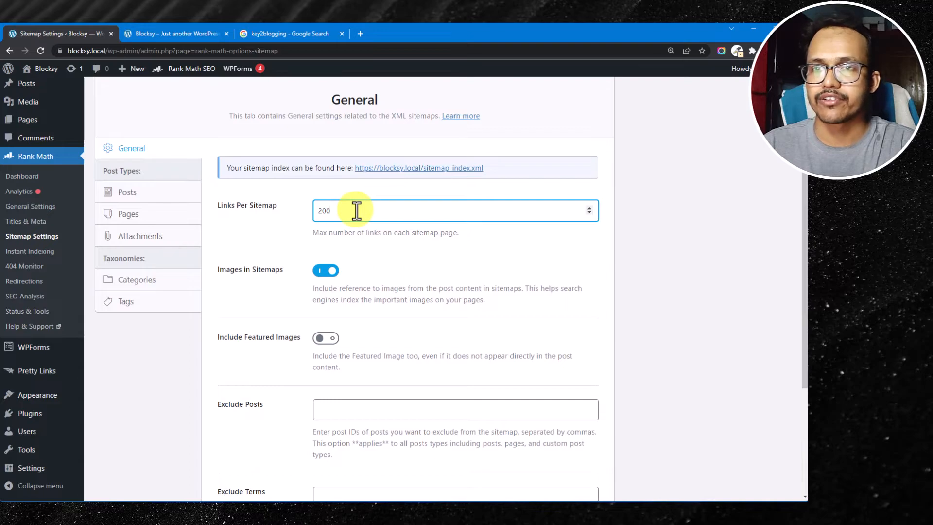
scroll(395, 260, down, 1)
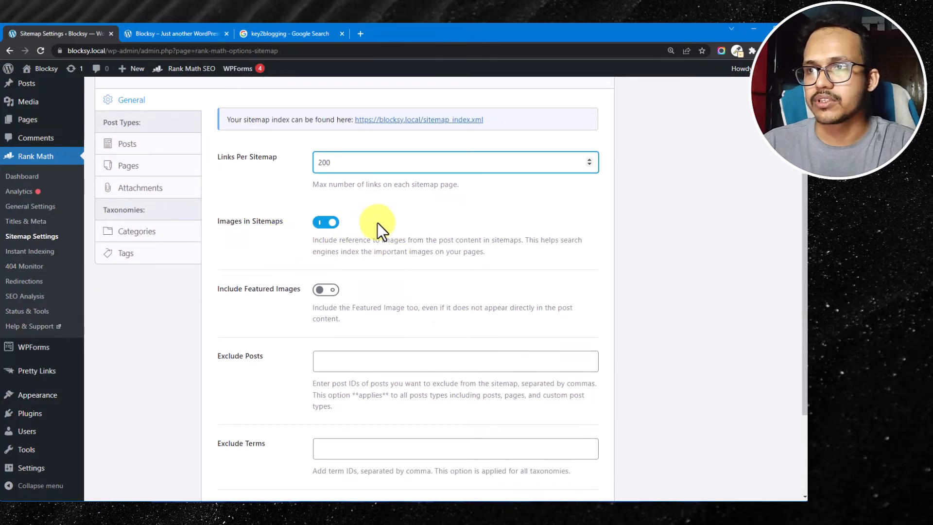
scroll(388, 275, down, 2)
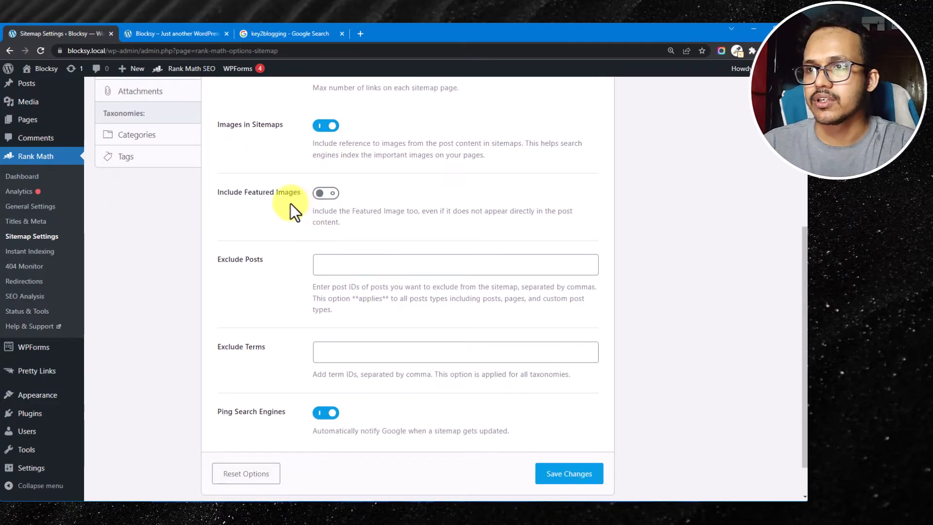
click(322, 195)
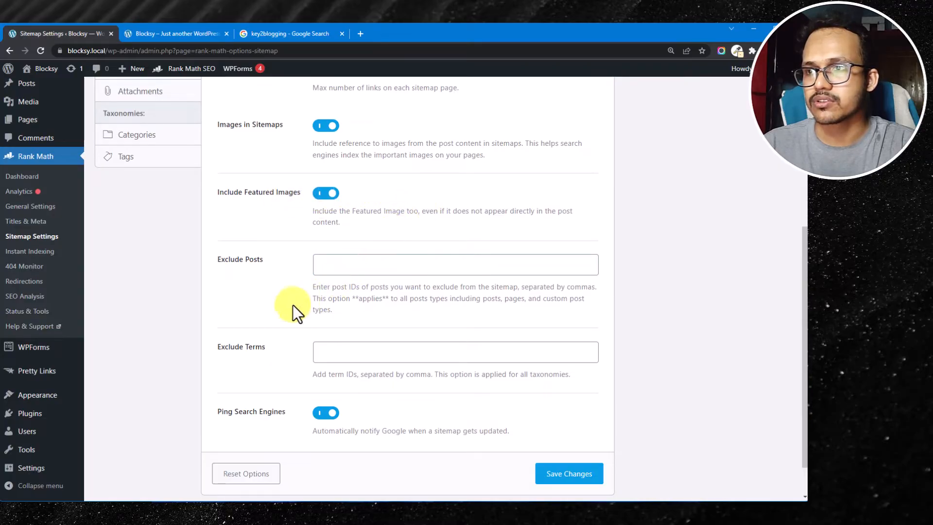
scroll(326, 348, down, 1)
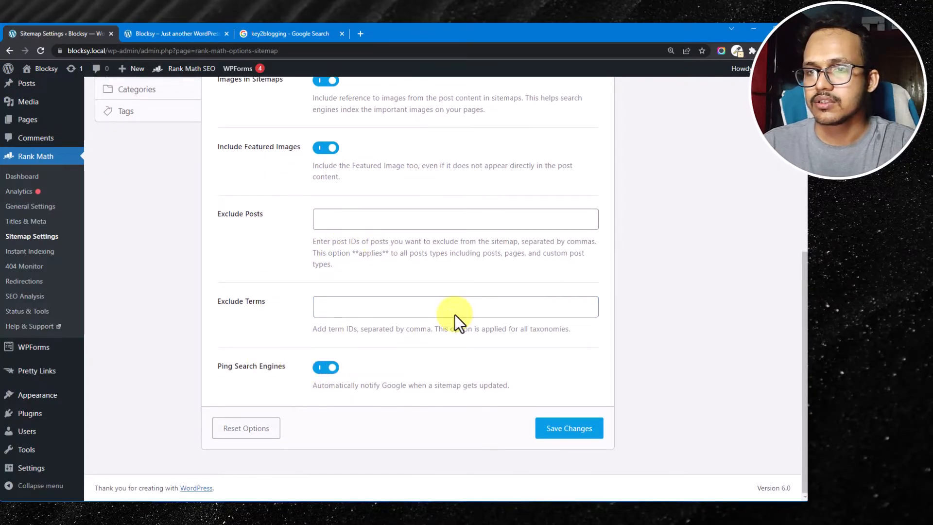
click(573, 437)
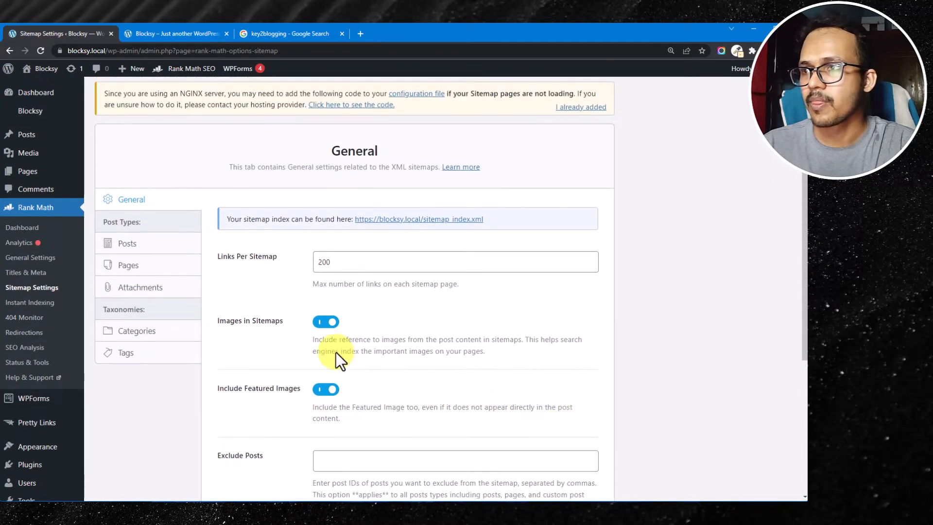
Review the sitemap inclusion settings for posts, pages, attachments, categories and tags, and dismiss the NGINX server notice.
click(153, 249)
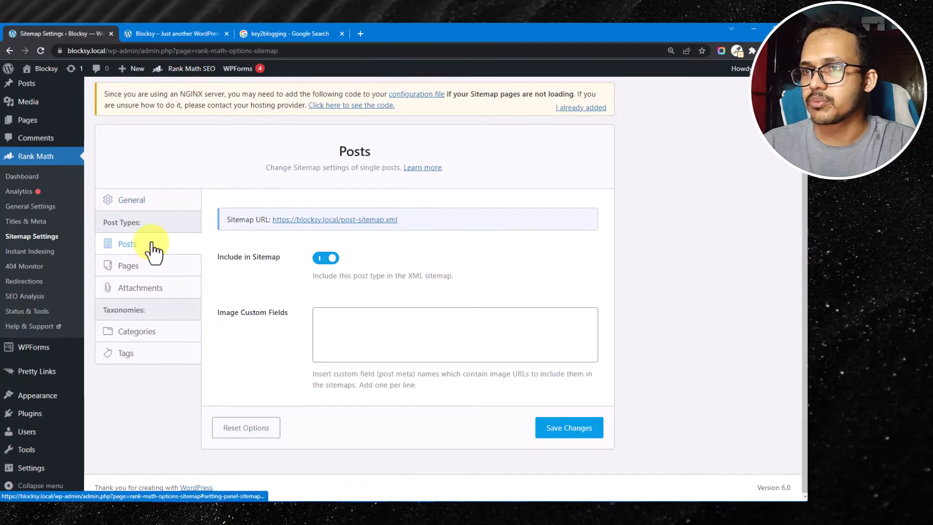
click(128, 267)
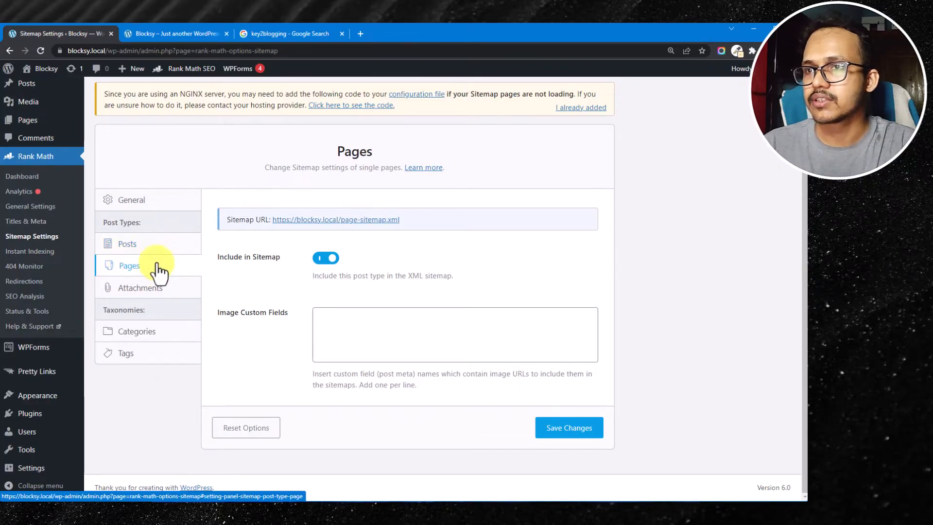
click(145, 288)
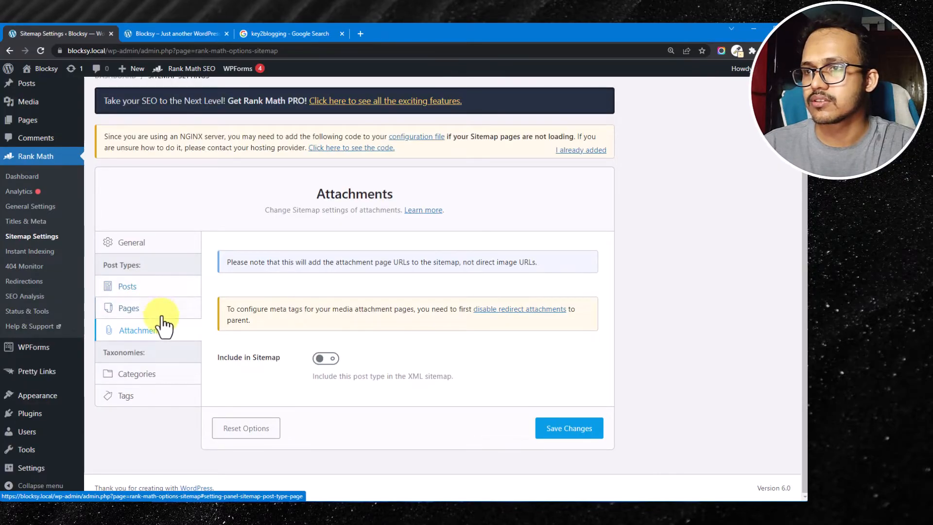
click(142, 377)
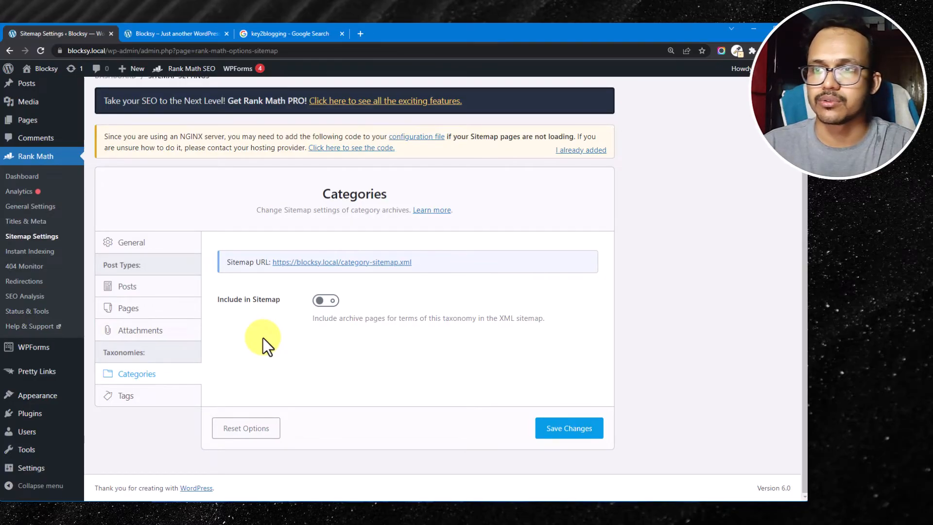
click(160, 396)
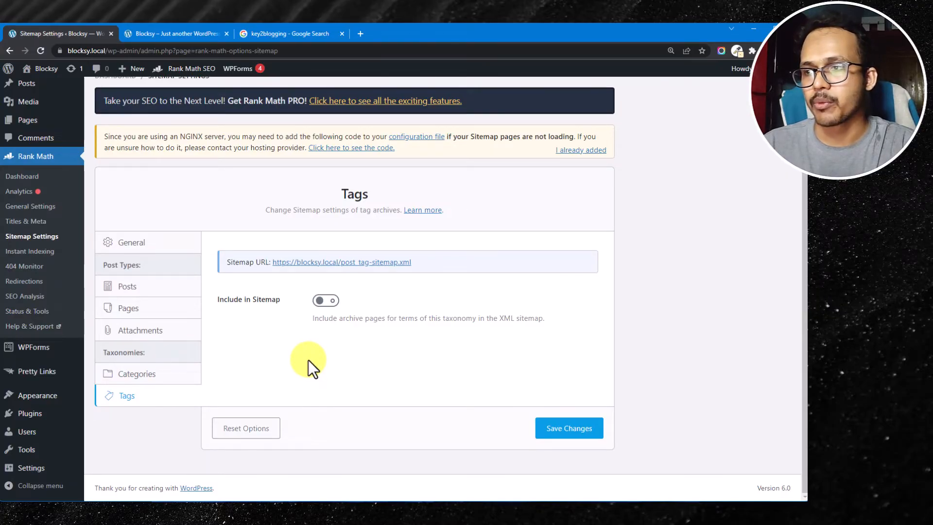
click(144, 378)
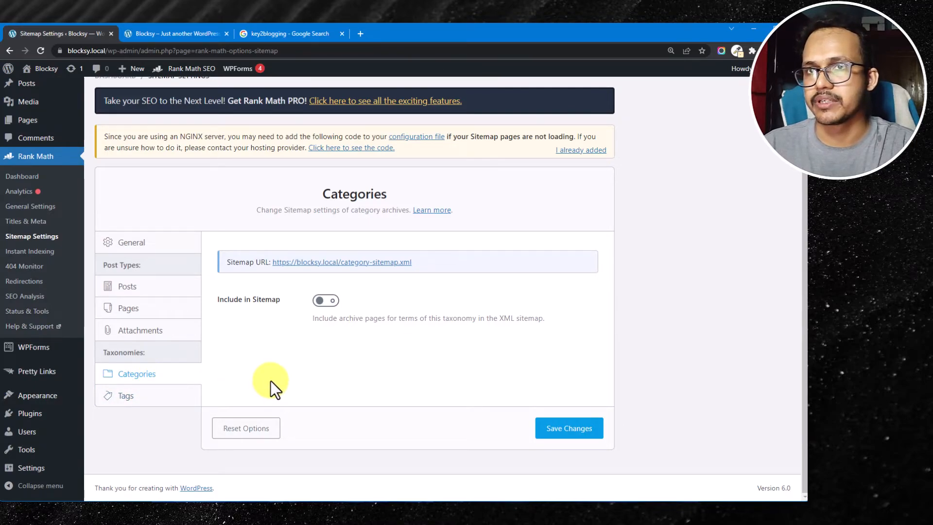
scroll(270, 381, up, 2)
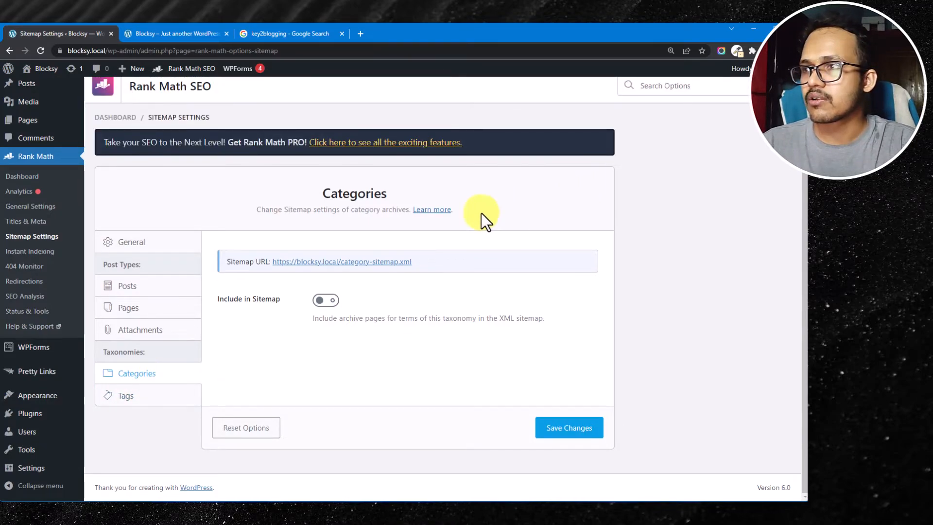
Open the Instant Indexing settings and review the auto-submit post types and the API key options.
click(24, 252)
key(Return)
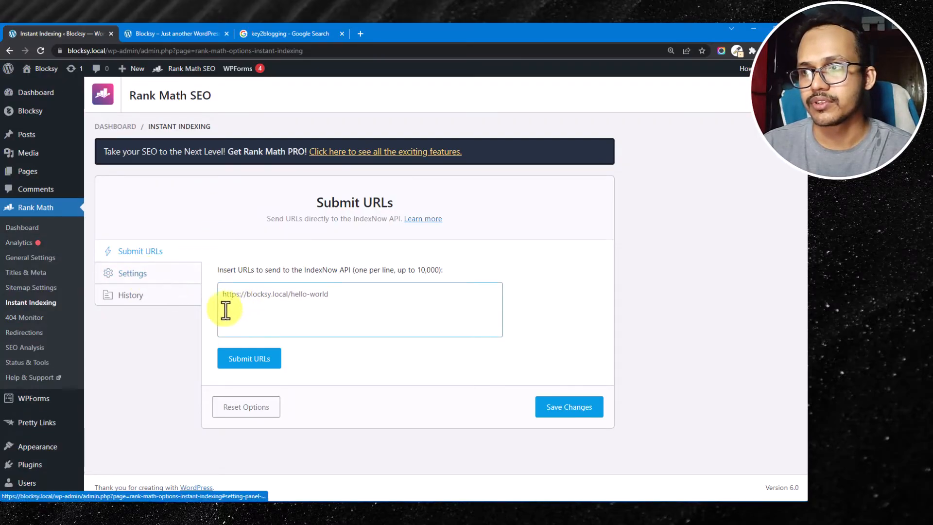
click(141, 277)
scroll(326, 353, down, 2)
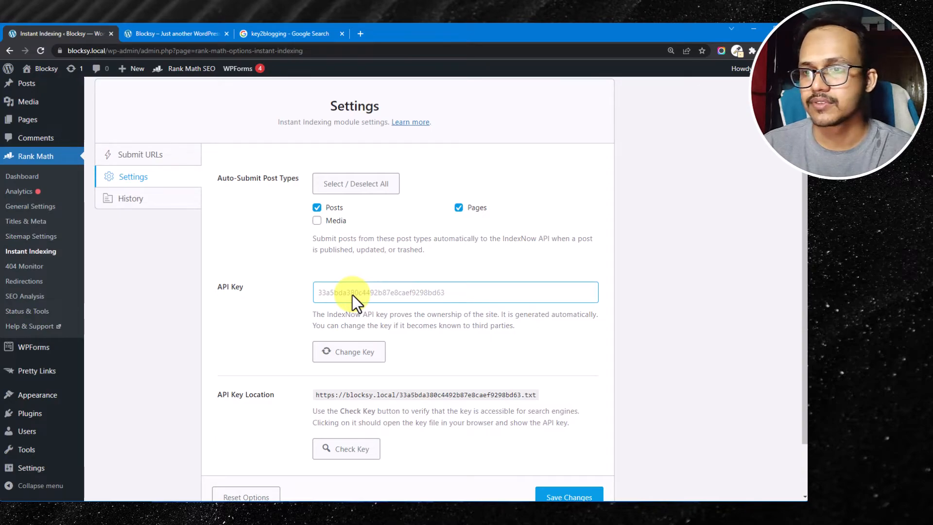
Check the 404 Monitor log, and open a new redirection form to review its source URL, destination URL and redirection type fields.
scroll(170, 305, up, 2)
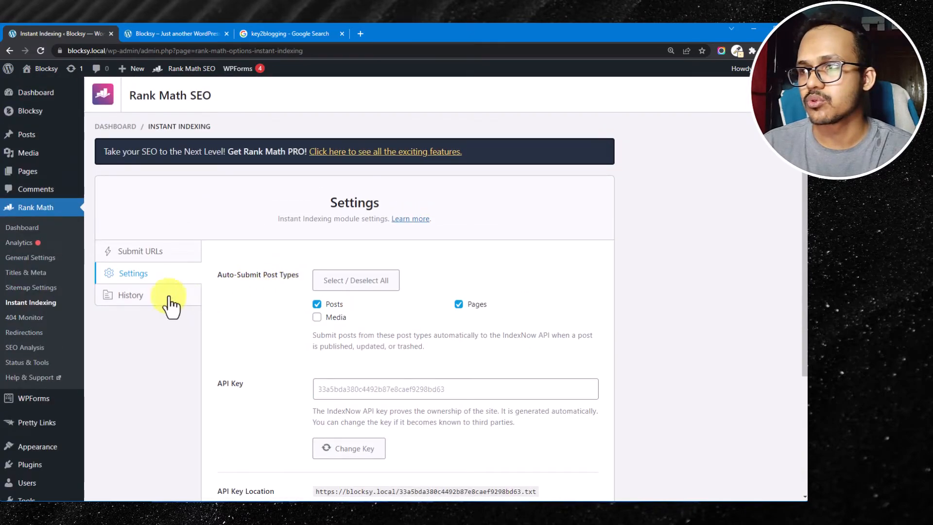
click(24, 317)
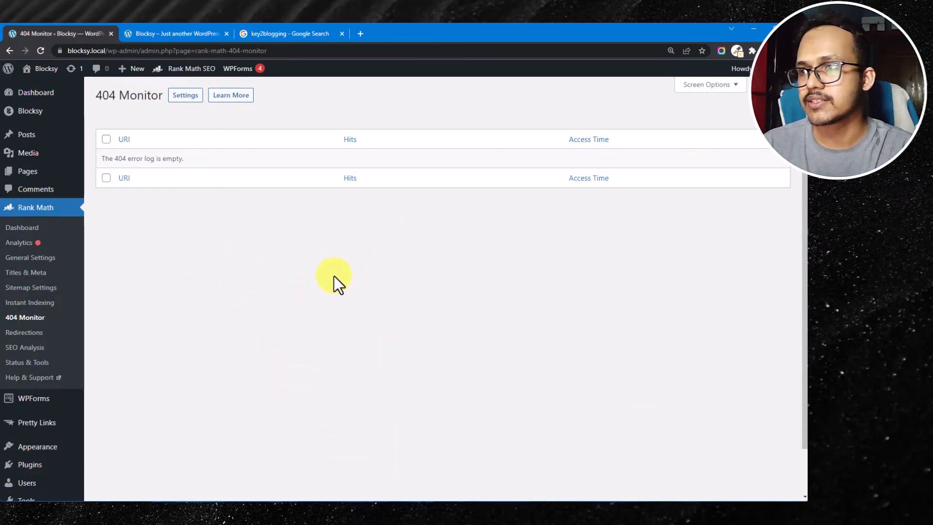
click(35, 332)
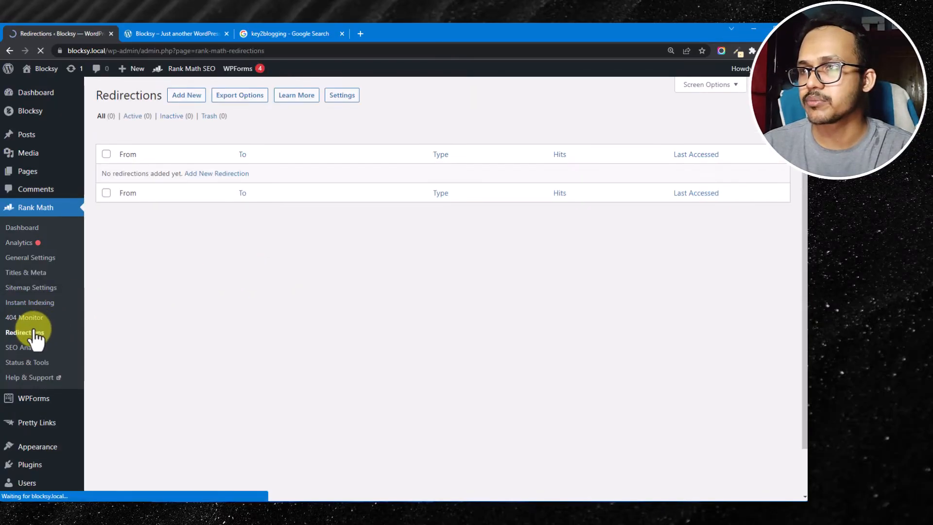
click(186, 96)
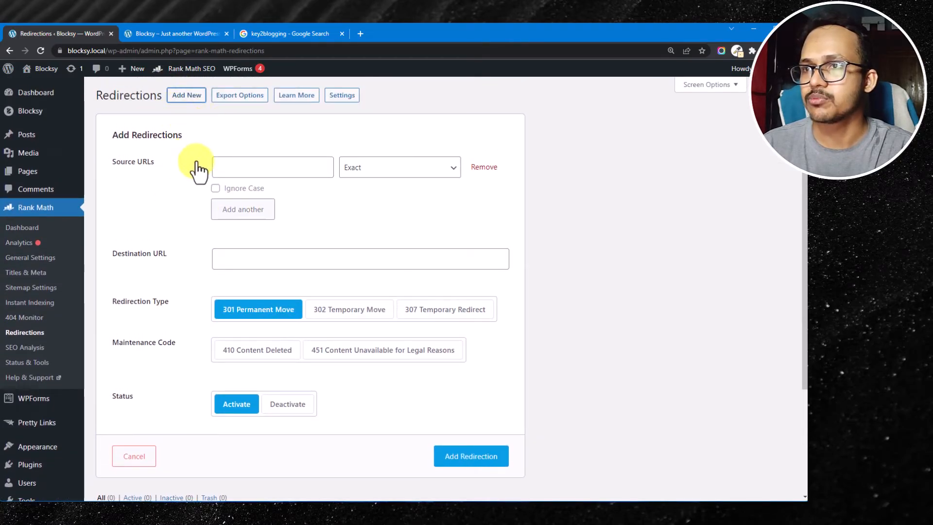
click(263, 168)
click(243, 138)
click(232, 255)
click(379, 222)
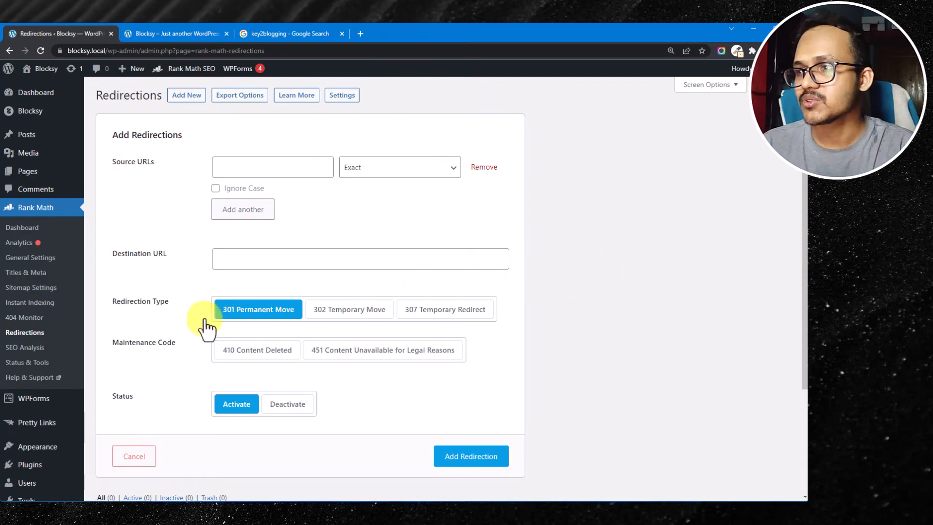
View the SEO Analysis page, and review the installed version, rollback and beta opt-in options under Version Control in Status & Tools.
click(31, 347)
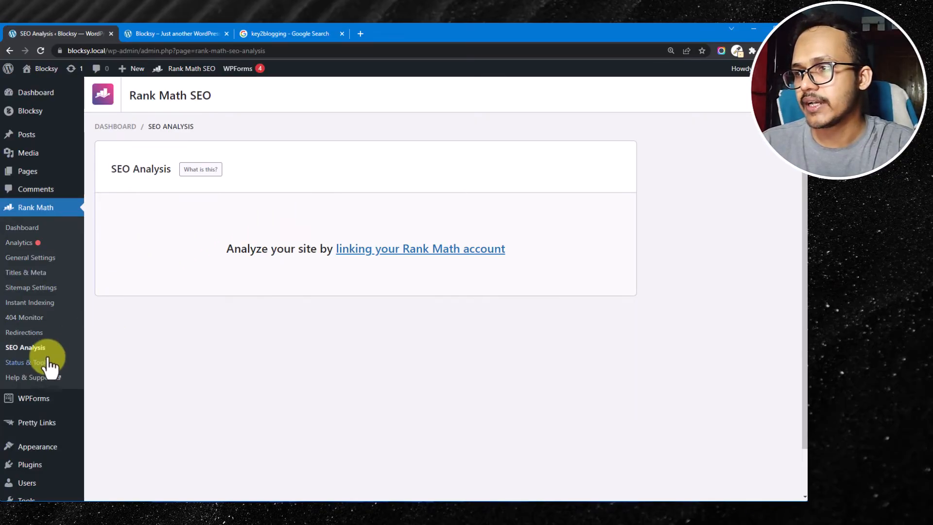
click(28, 368)
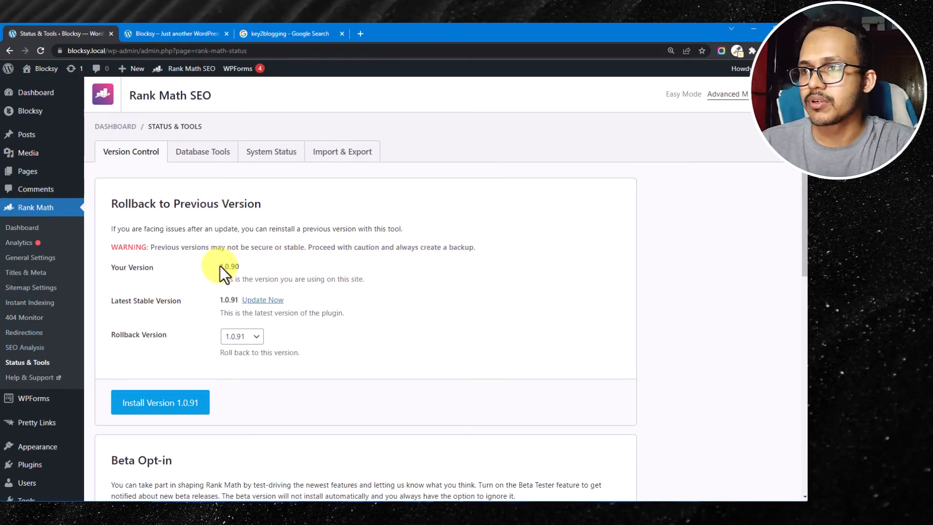
drag(219, 267, 389, 270)
scroll(390, 270, down, 2)
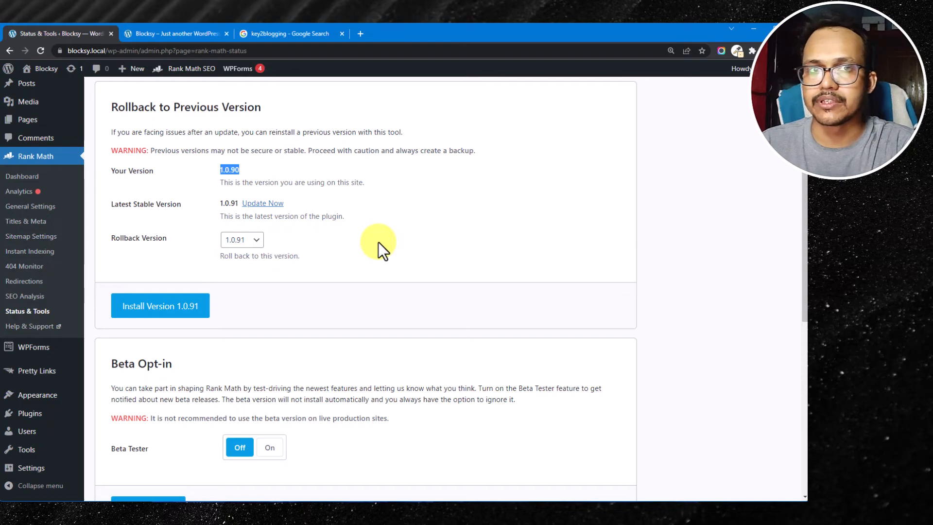
scroll(378, 242, up, 2)
scroll(369, 237, down, 3)
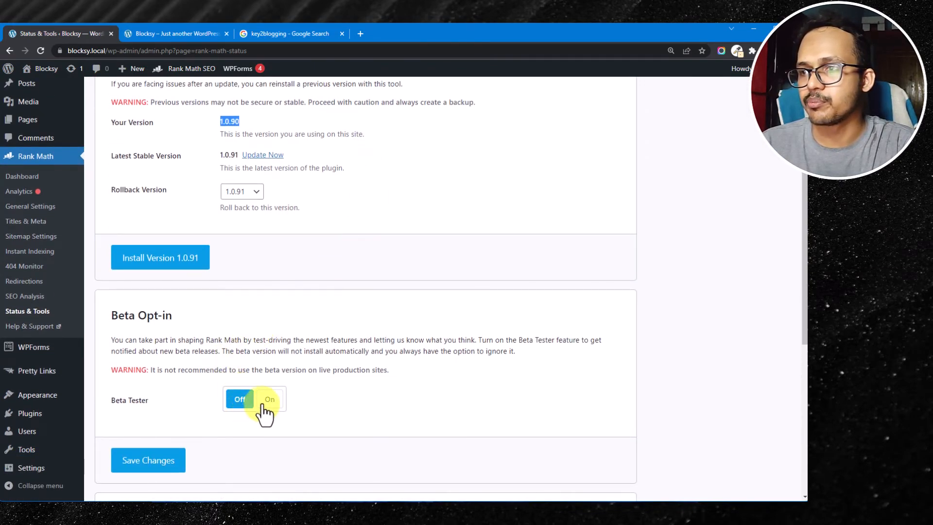
scroll(423, 292, up, 3)
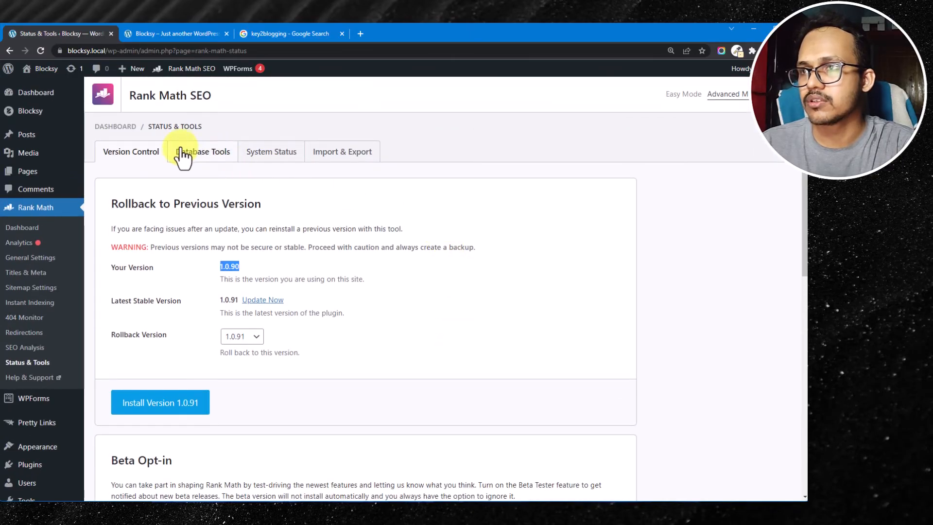
click(284, 212)
Open the Database Tools and review the maintenance actions, from flushing SEO analysis data to deleting redirection rules.
click(197, 164)
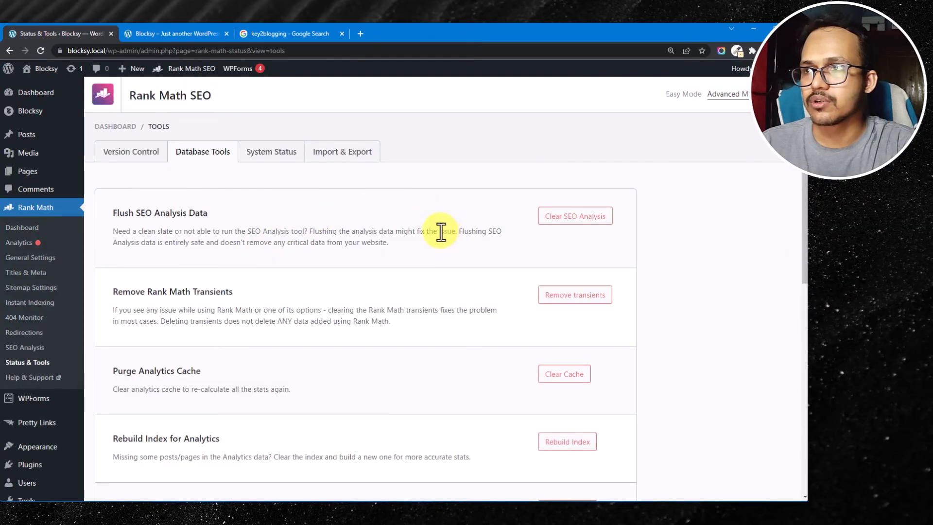
scroll(467, 277, down, 2)
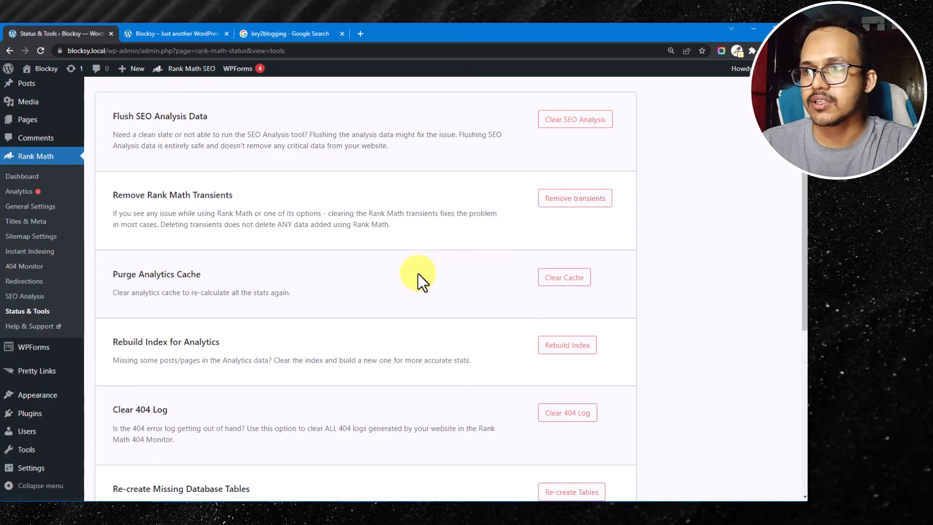
scroll(418, 275, down, 1)
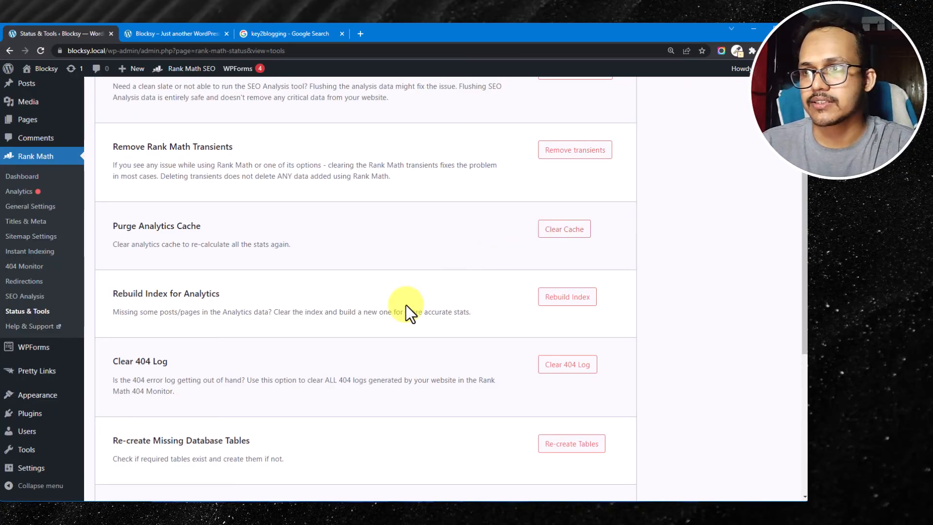
scroll(370, 331, down, 4)
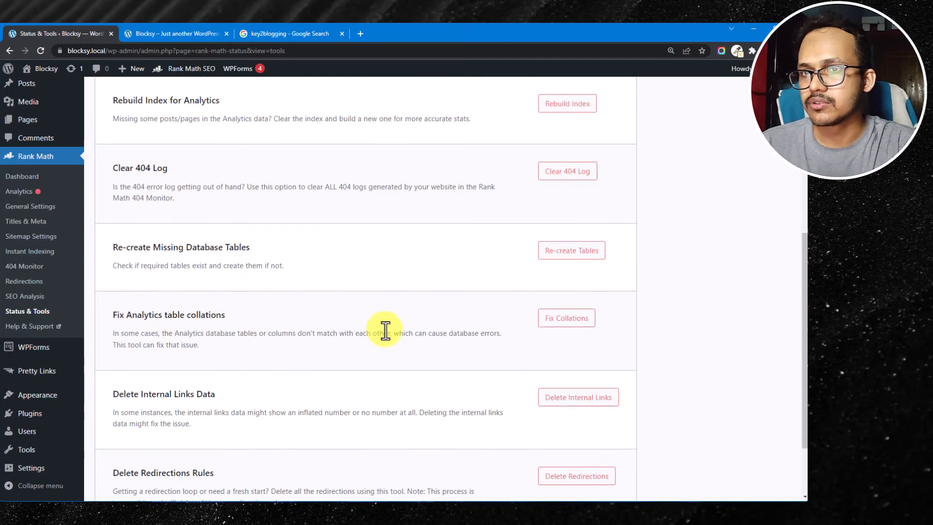
scroll(452, 302, down, 2)
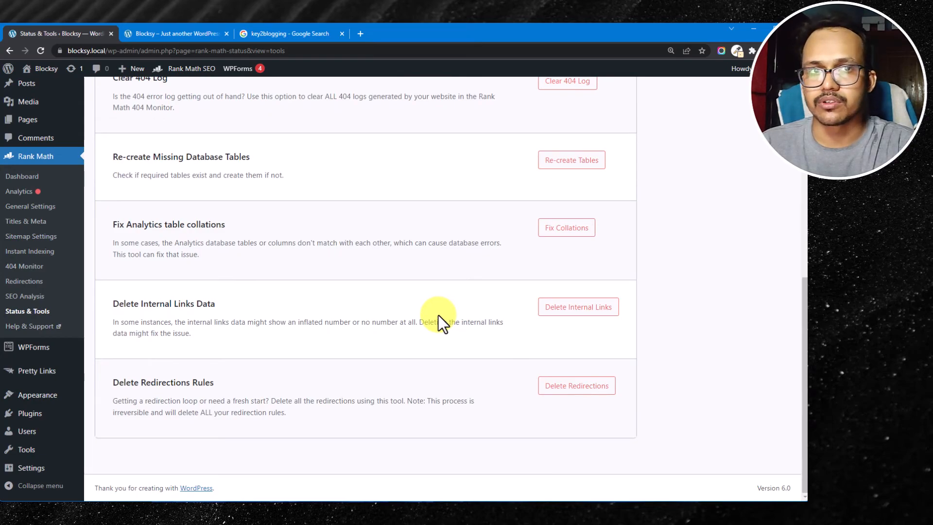
scroll(438, 316, up, 4)
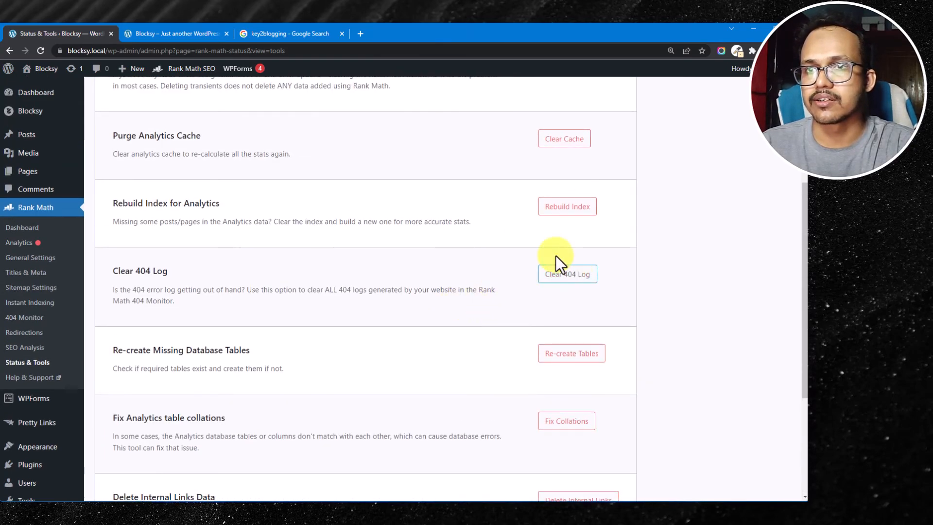
scroll(564, 274, up, 3)
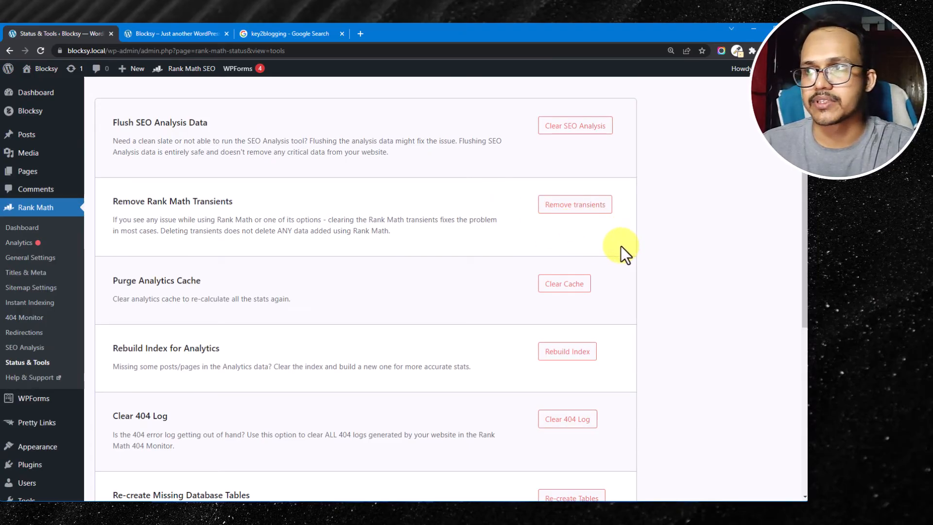
scroll(621, 246, up, 2)
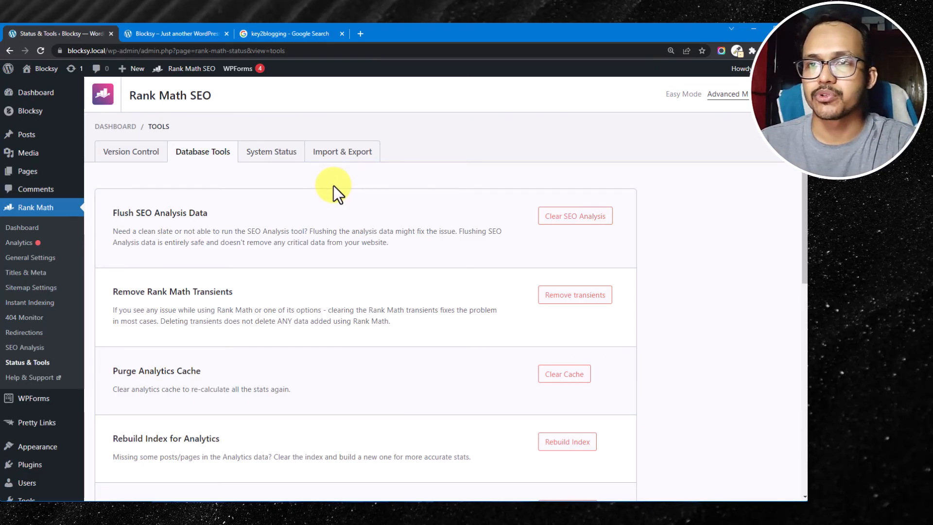
Open the Import & Export page and review the options for plugin settings and data from other SEO plugins.
click(354, 149)
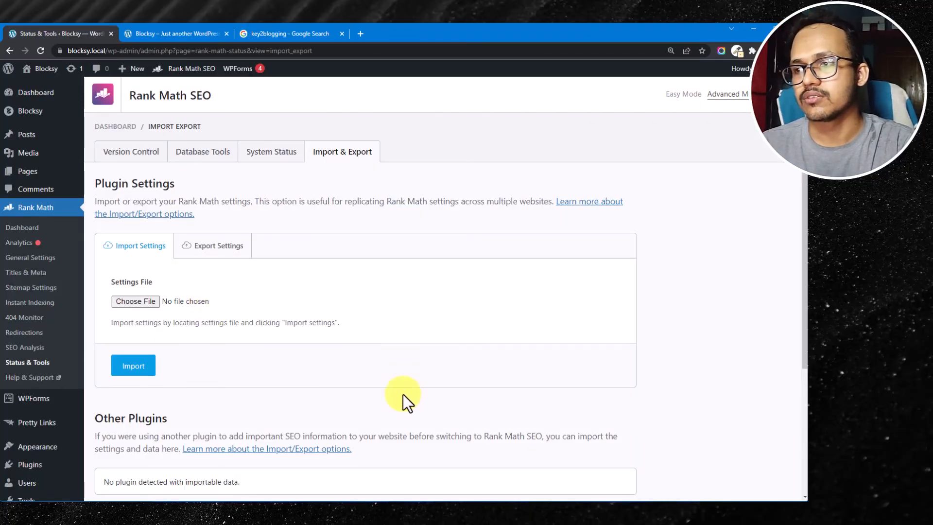
scroll(438, 387, down, 4)
scroll(442, 379, up, 4)
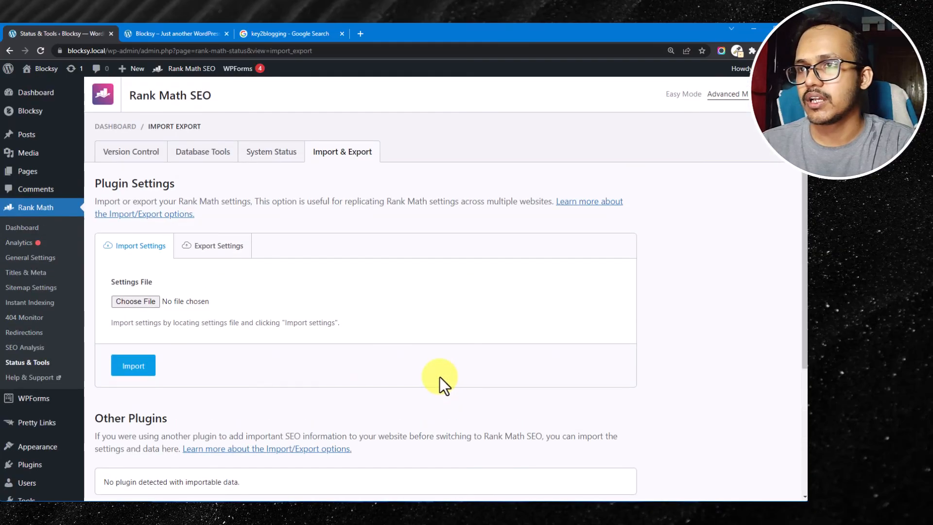
Open the System Status page, examine the Active Theme and Active Plugins details, and collapse both sections.
click(260, 156)
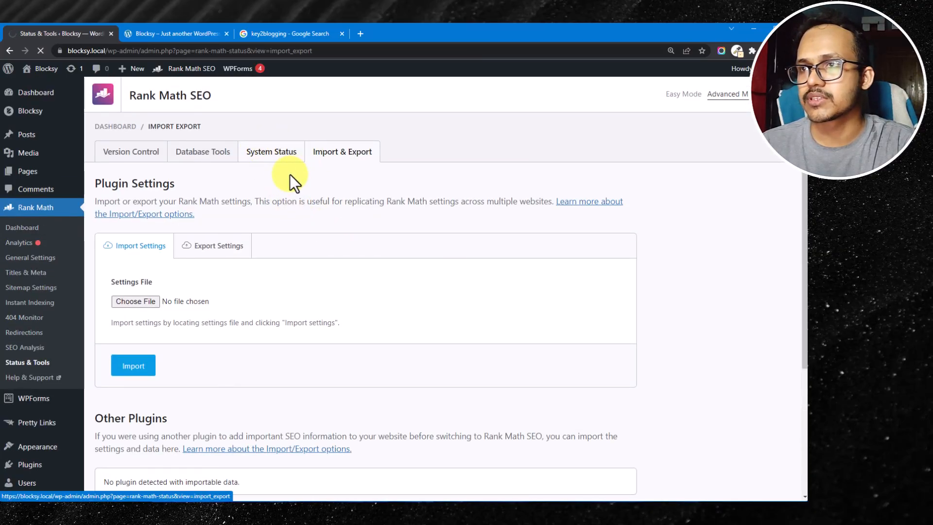
scroll(487, 296, down, 1)
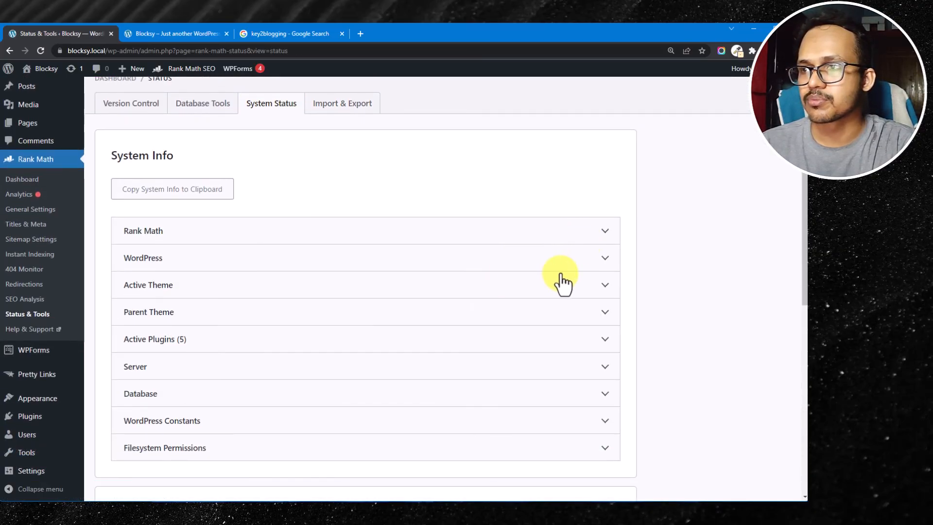
click(604, 287)
scroll(377, 317, down, 2)
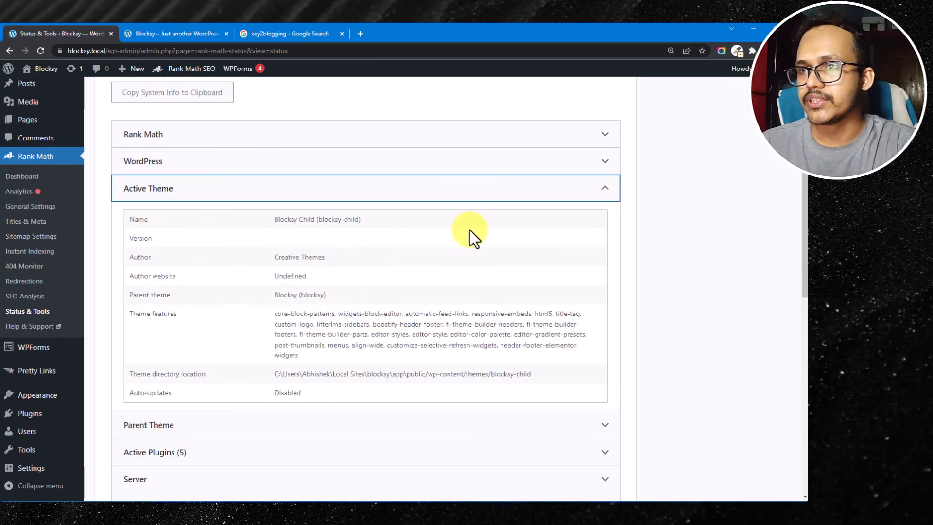
click(600, 193)
click(572, 250)
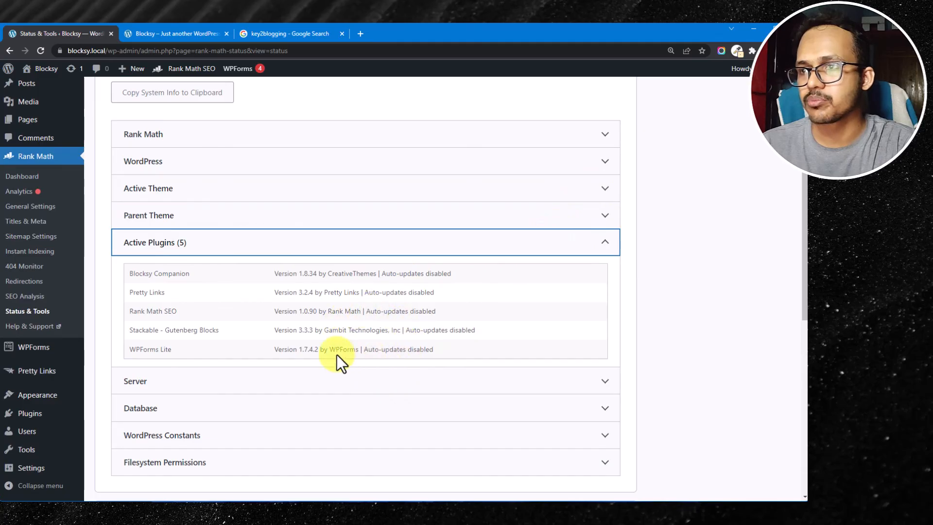
click(607, 243)
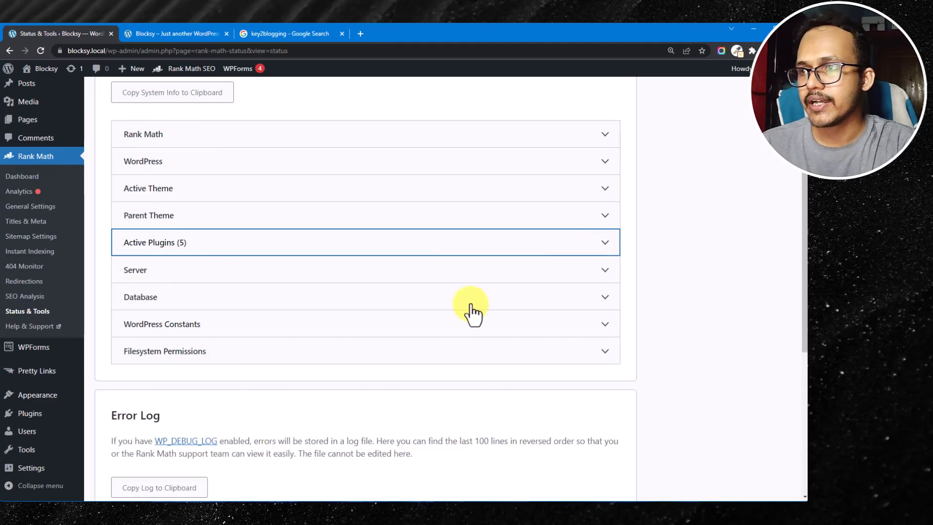
Expand the Server section of the system info and examine the web server, PHP version and upload max filesize.
click(501, 280)
scroll(501, 362, down, 2)
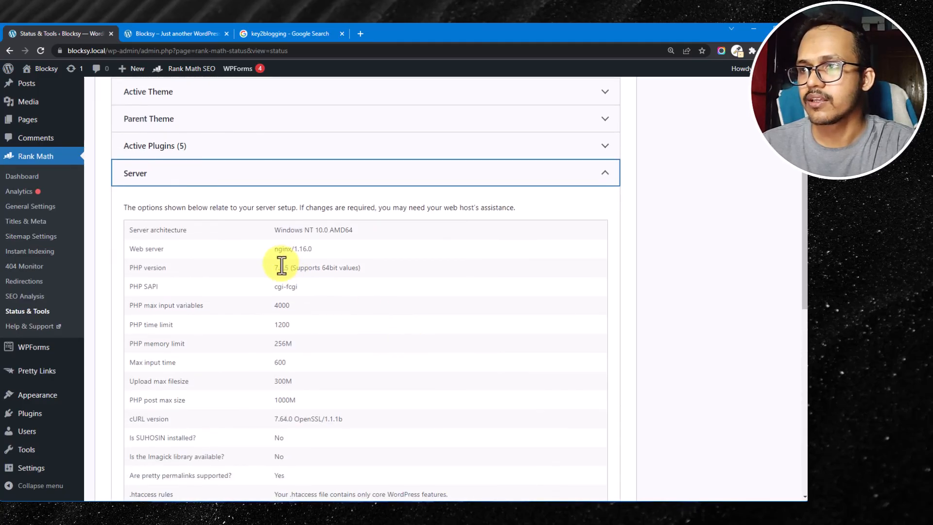
scroll(282, 266, down, 1)
drag(275, 201, 313, 205)
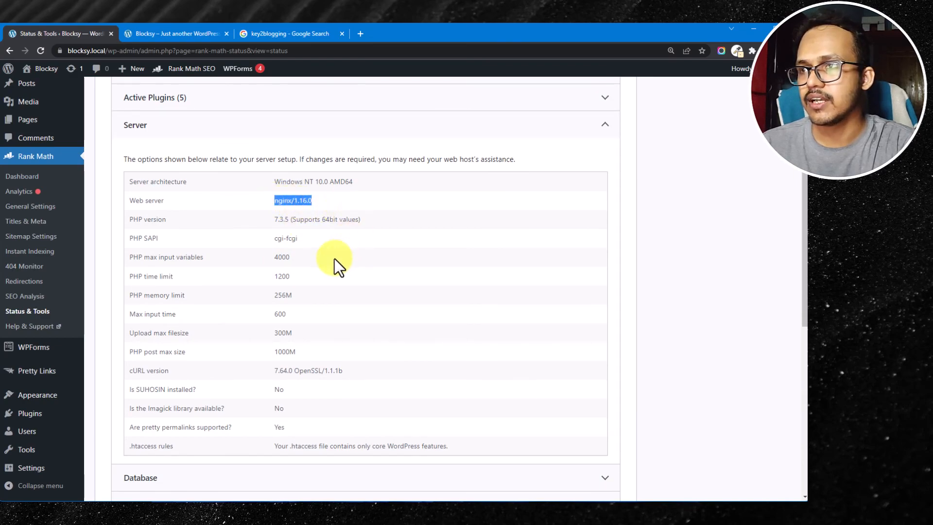
scroll(268, 169, down, 1)
double_click(285, 171)
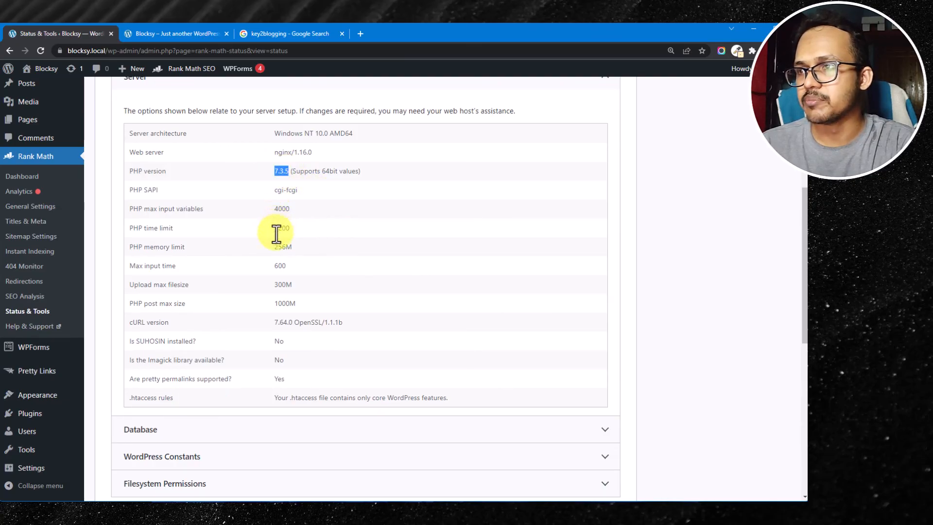
double_click(278, 284)
scroll(320, 311, down, 1)
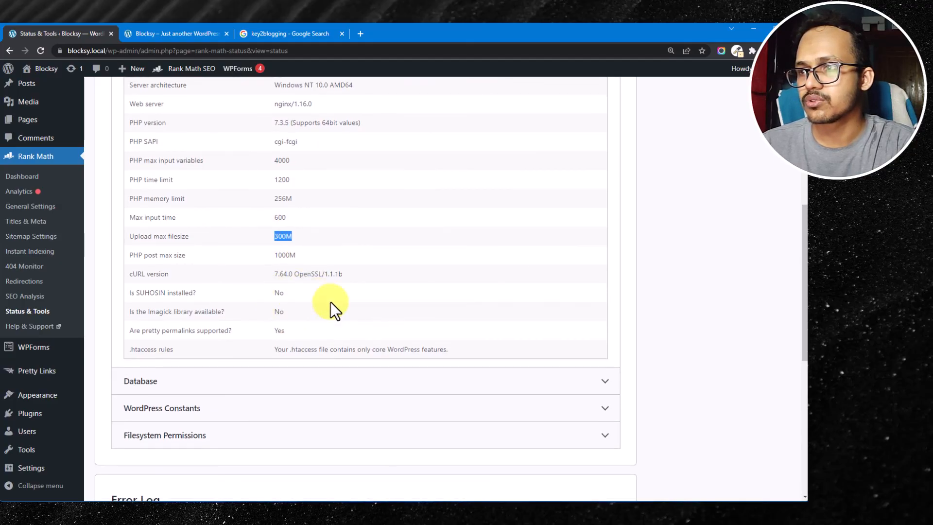
Expand the Database section of the system info and look through its details and the sections below.
click(333, 371)
scroll(340, 372, down, 3)
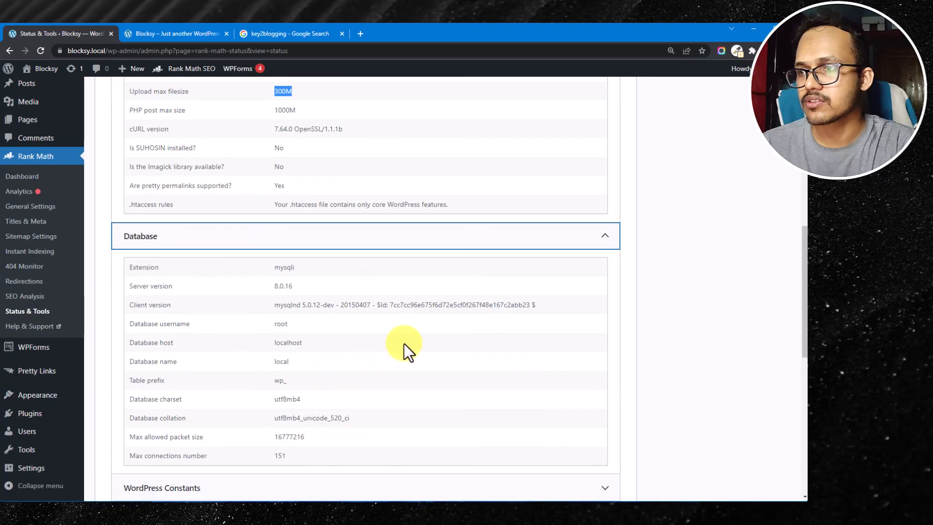
scroll(402, 348, down, 3)
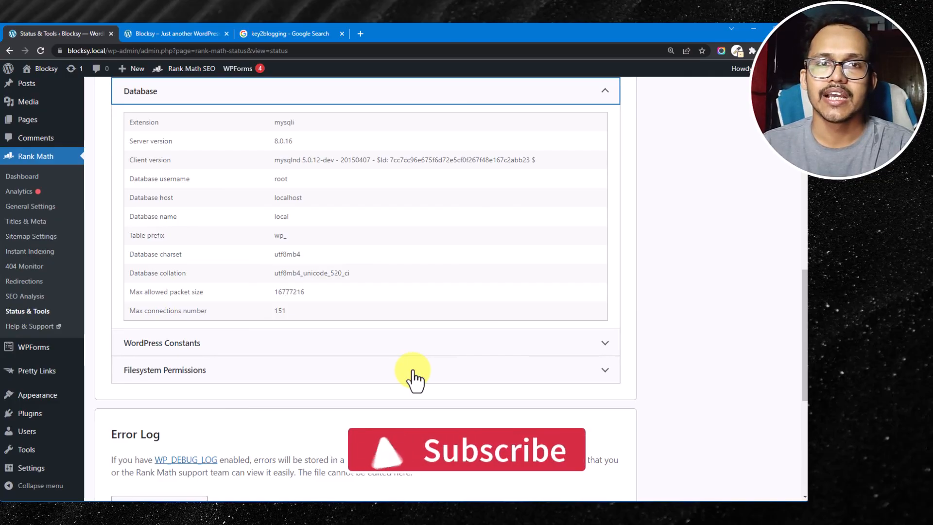
scroll(413, 375, up, 14)
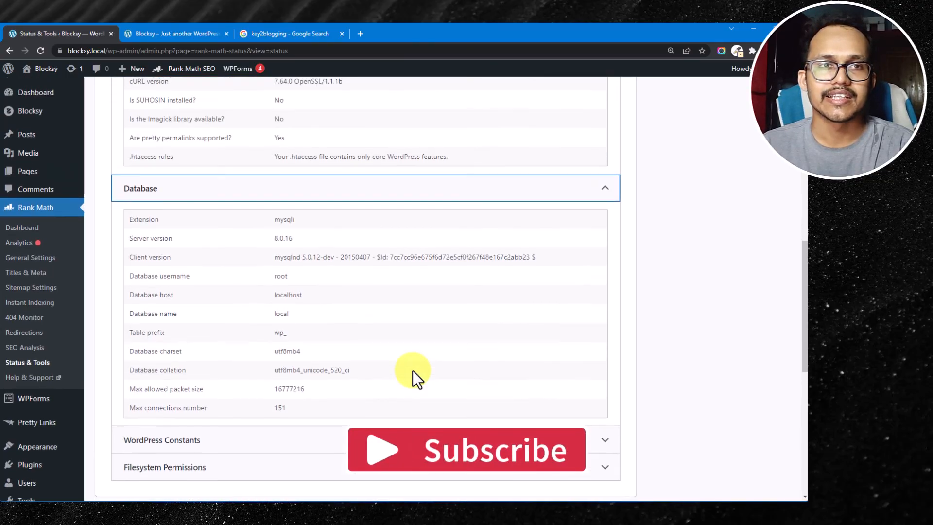